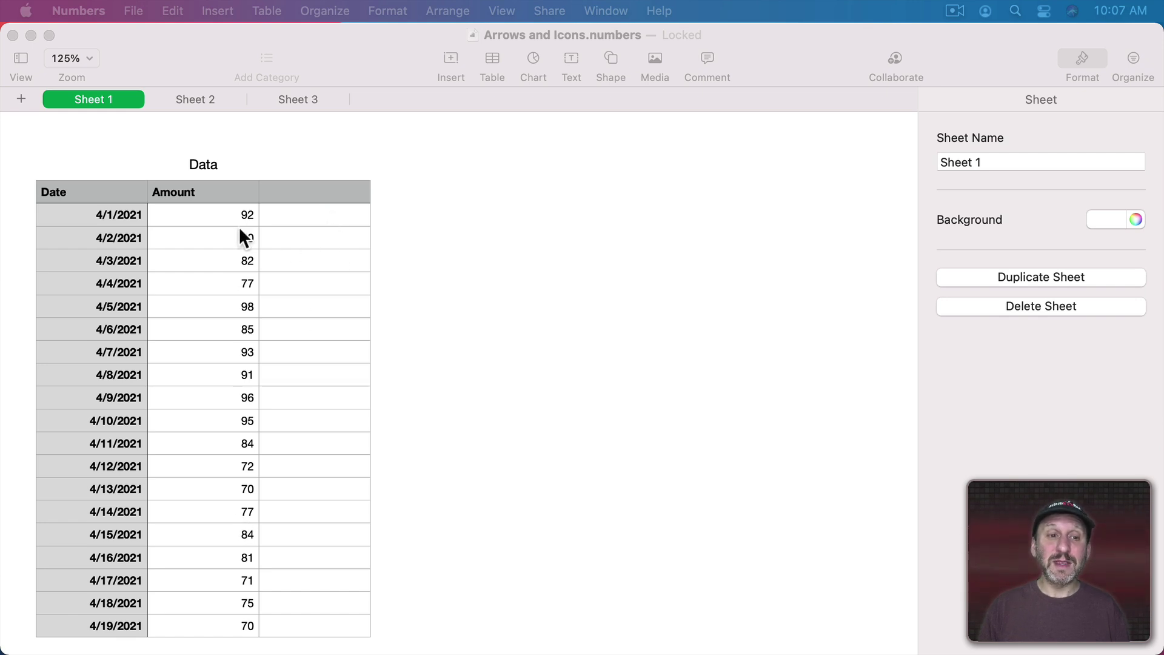
Enter =IF(B3>B2,"Up","Down") in C3 to compare each Amount with the previous day's.
left_click(260, 237)
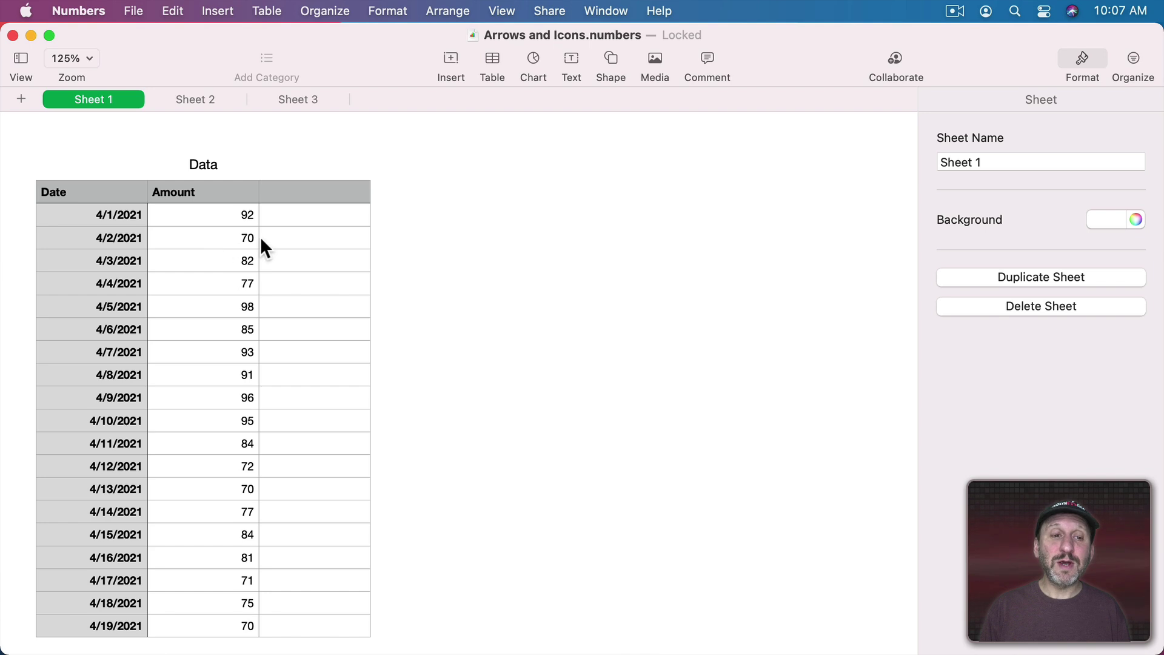
left_click(278, 235)
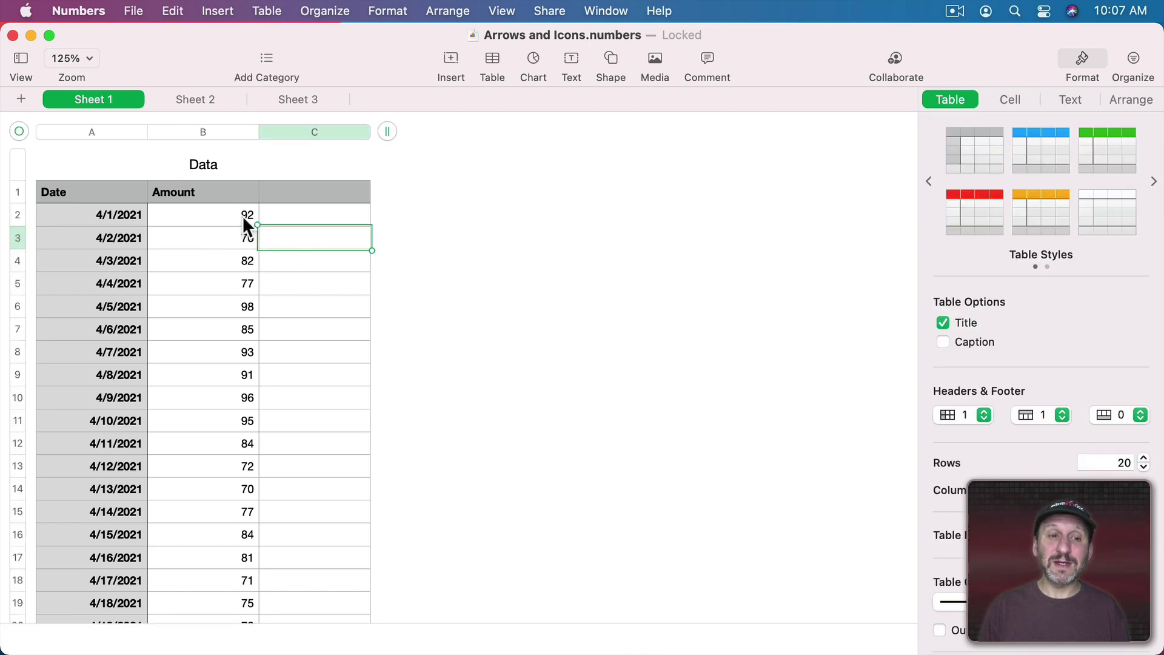
left_click(289, 258)
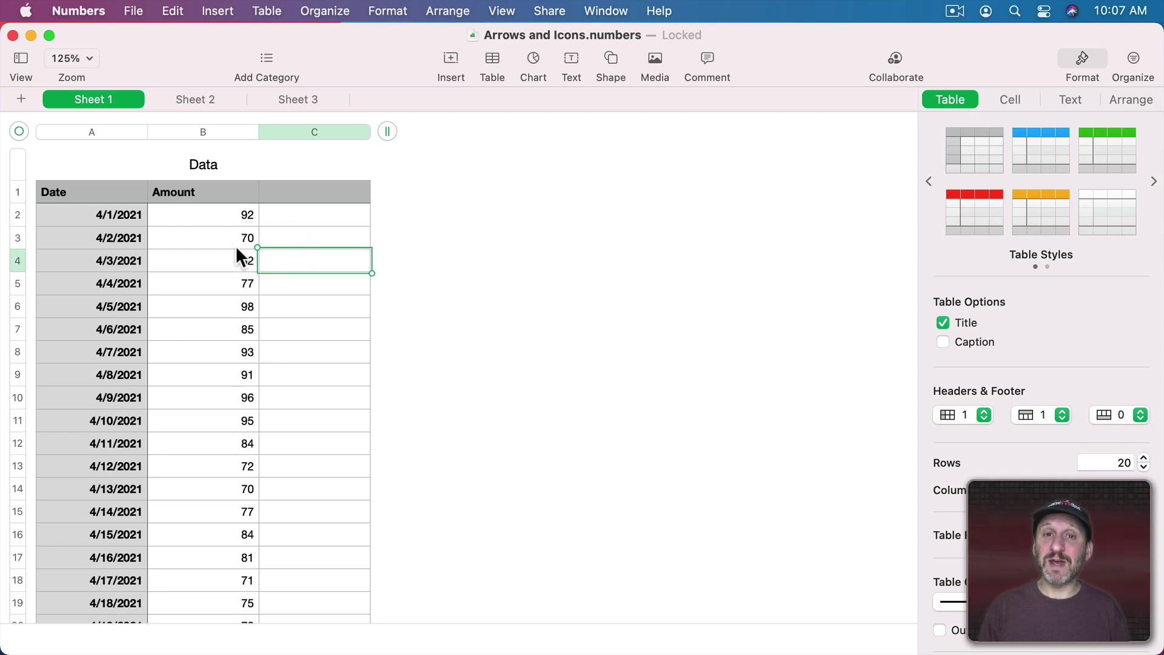
left_click(317, 237)
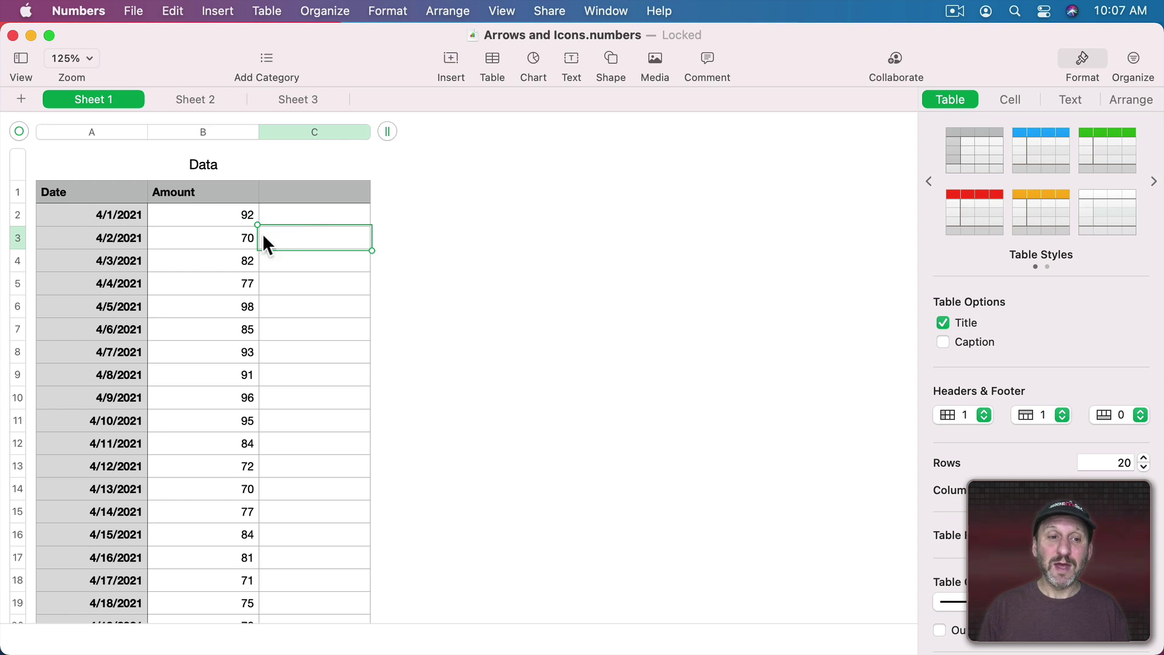
type("=")
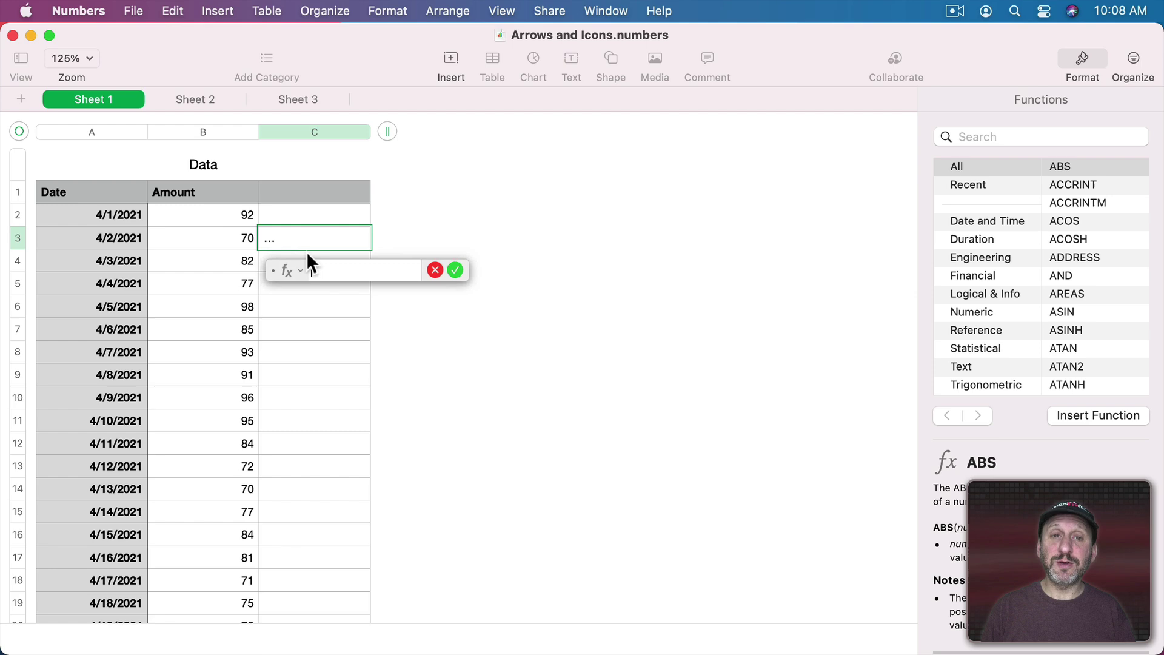
type("IF")
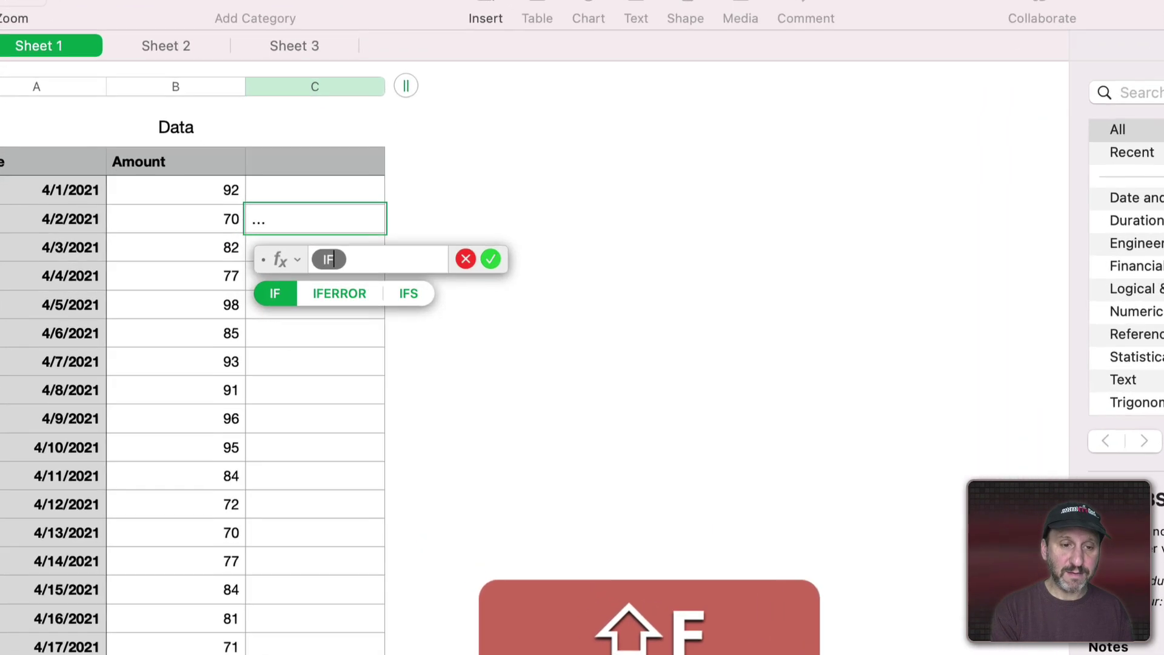
key("Return")
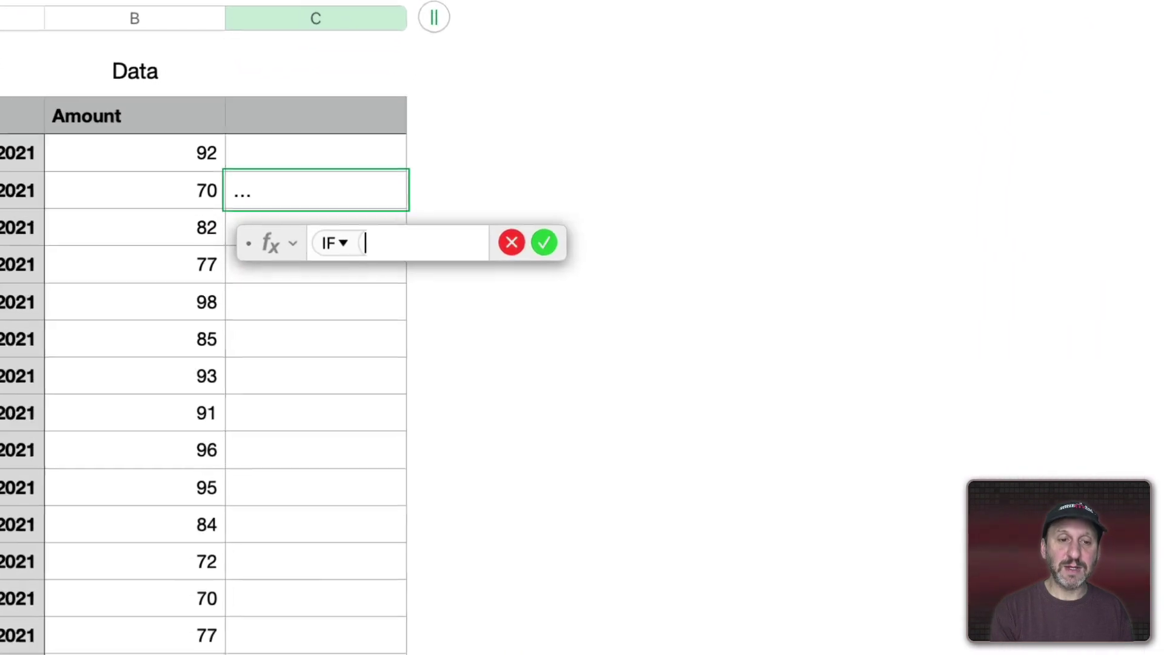
left_click(208, 220)
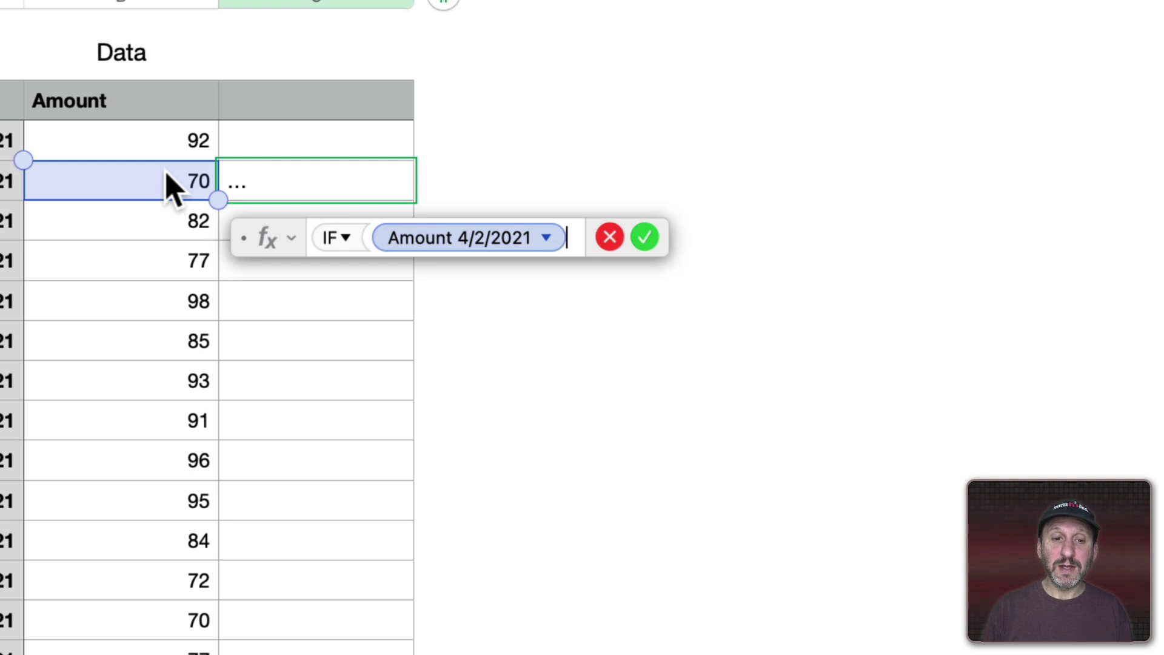
type(">")
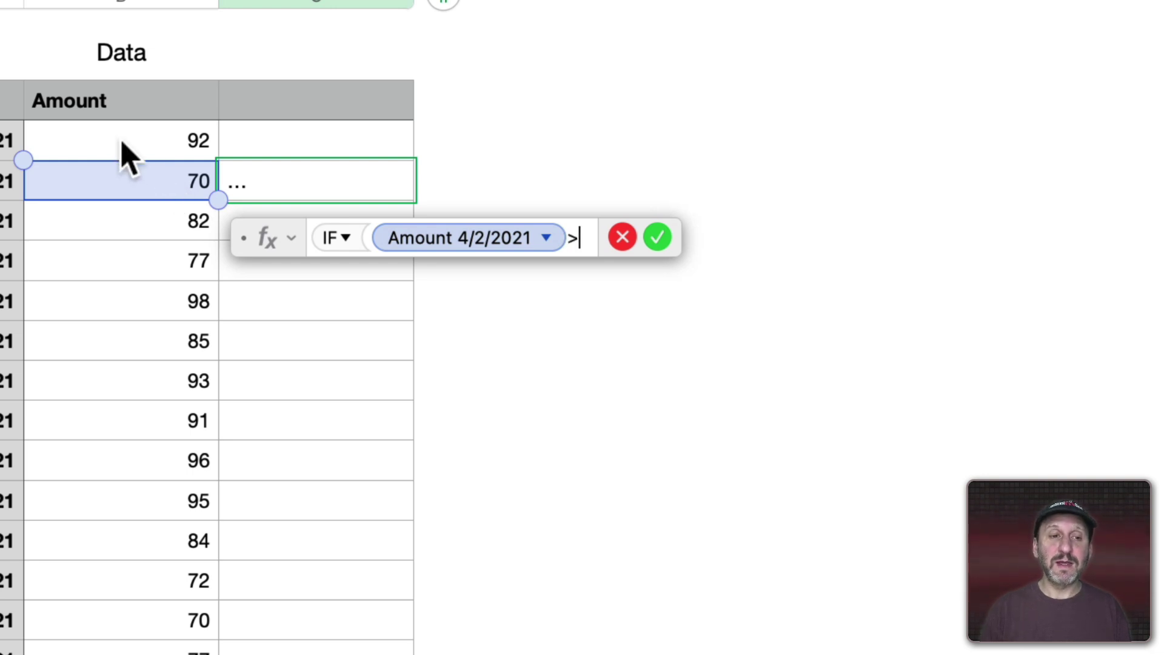
left_click(121, 143)
type(",")
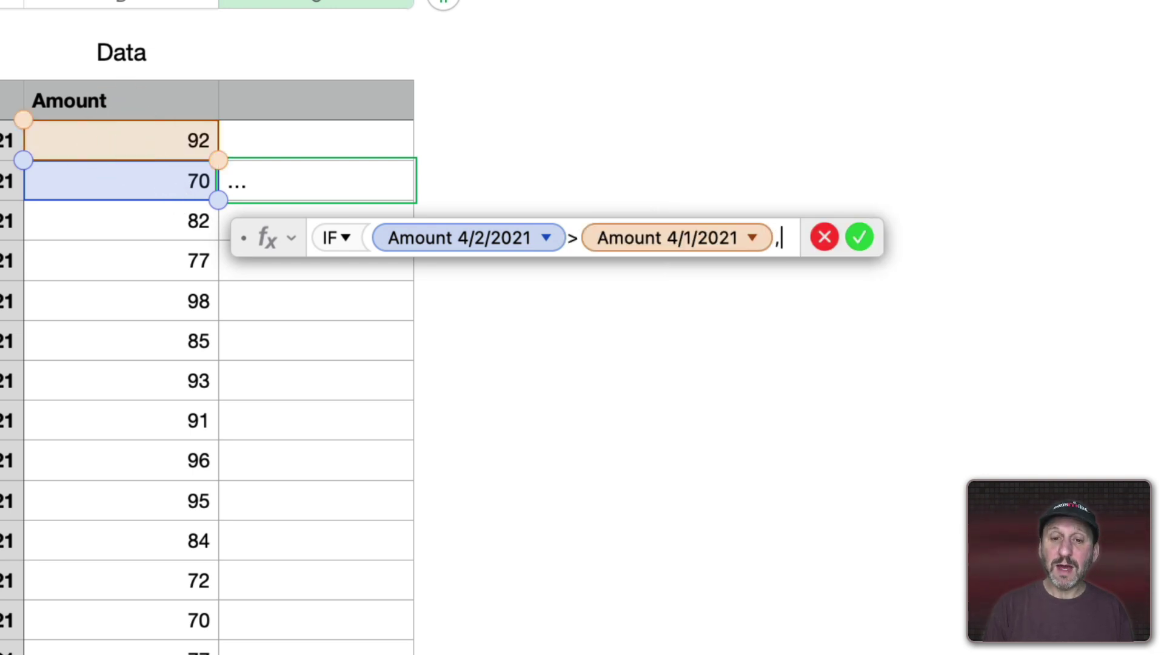
type("\"Up\",")
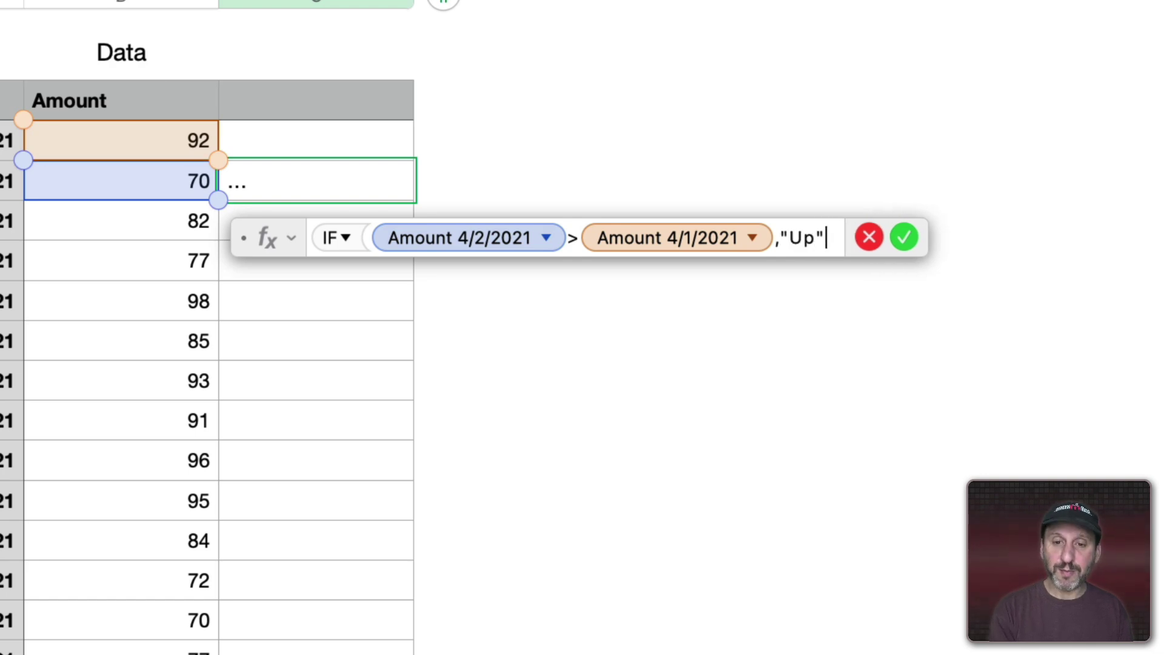
type("\"Do")
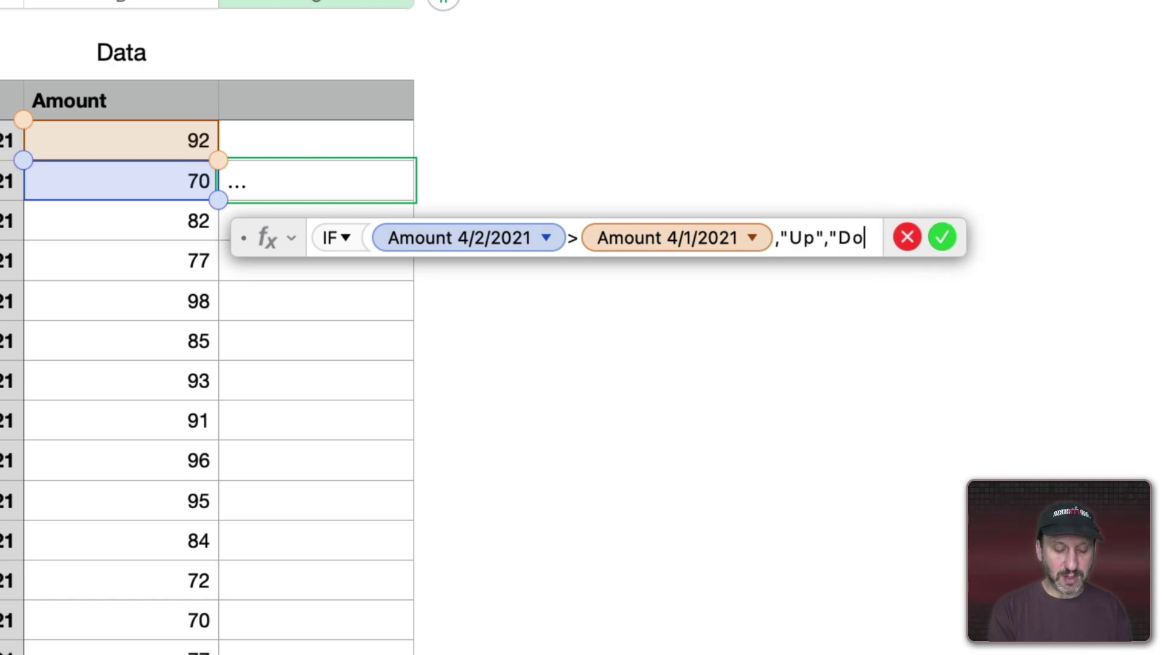
type("wn\")")
key("Return")
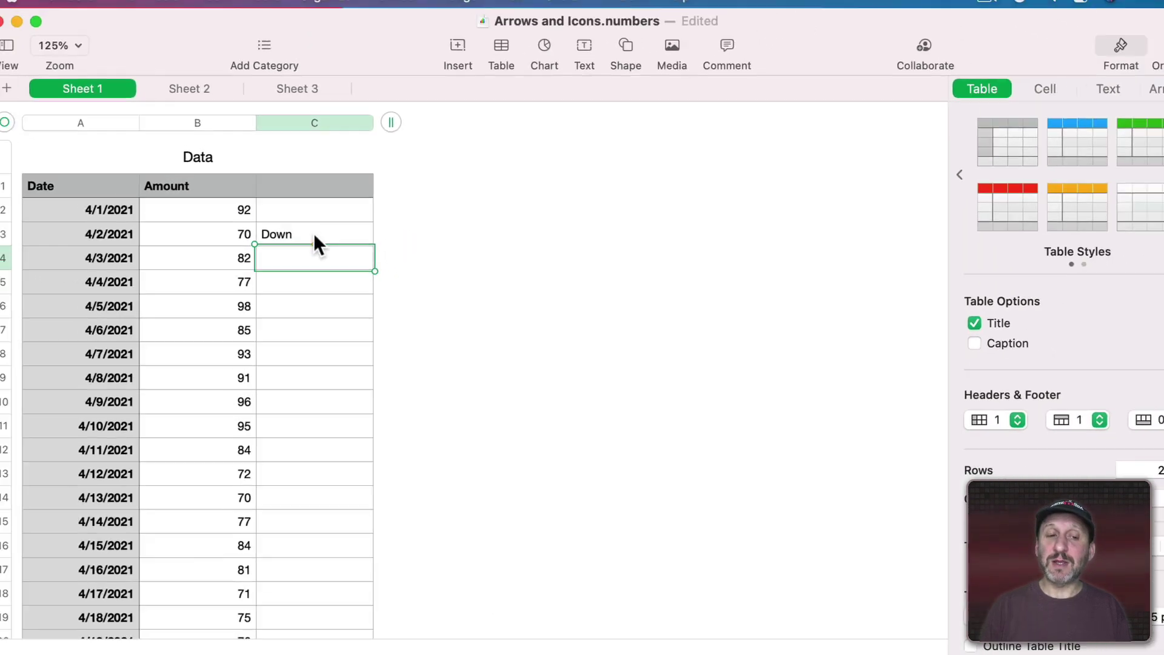
Paste the Up/Down formula from C3 down through C20 as formula only.
left_click(314, 236)
key("super+c")
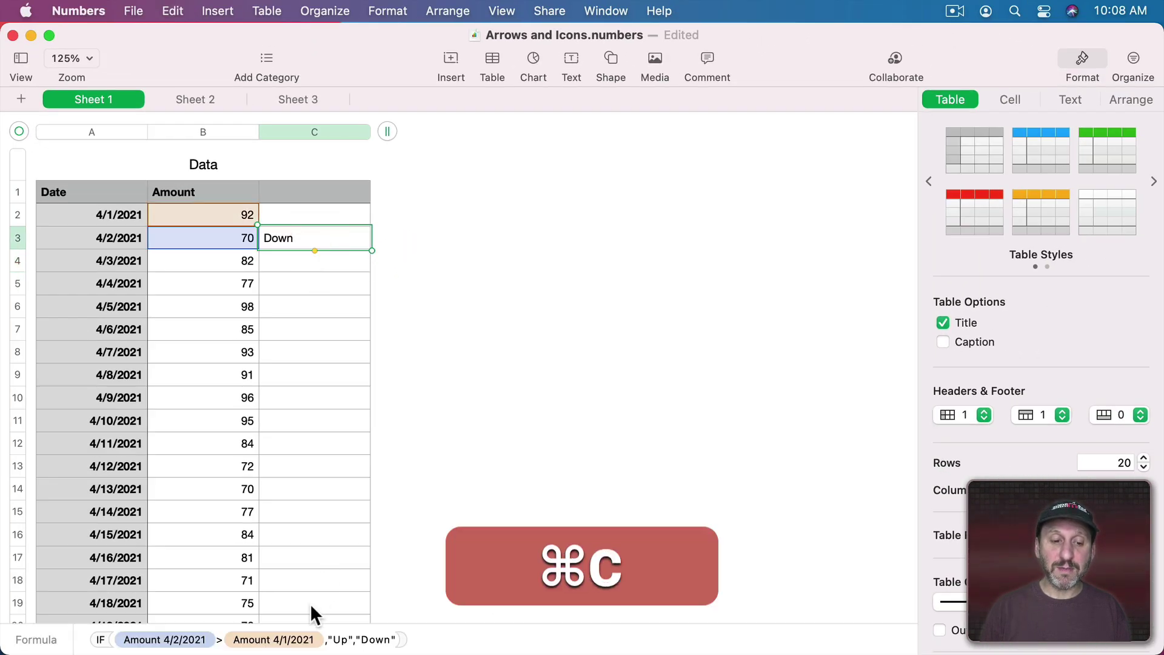
left_click(308, 614, "shift")
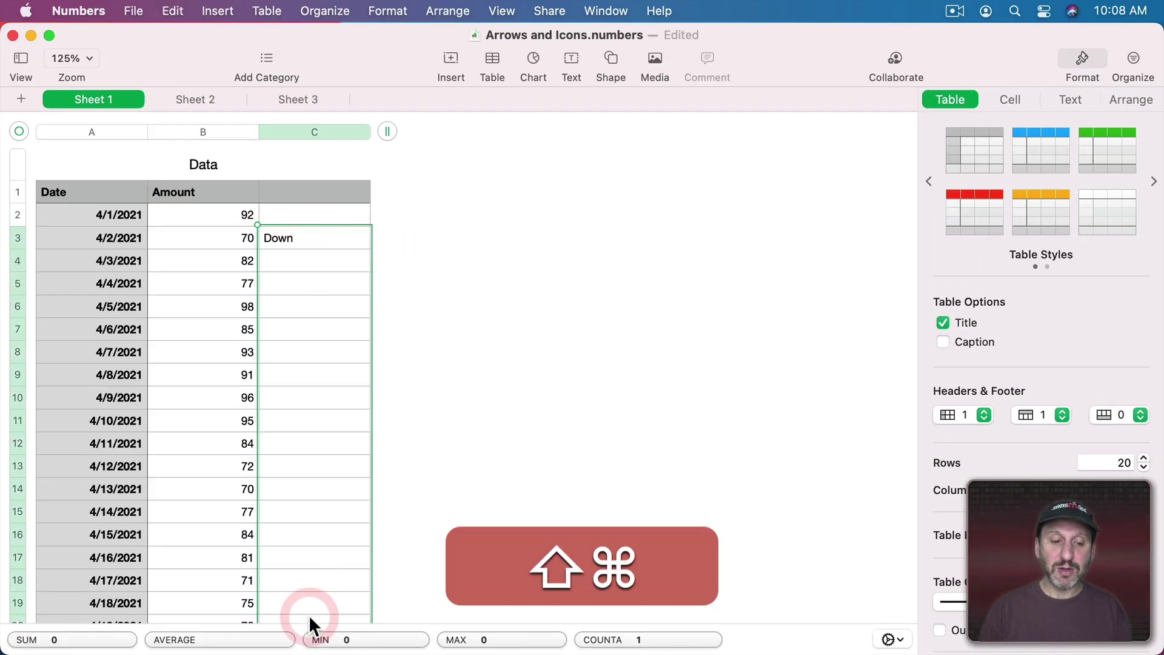
key("shift+super+v")
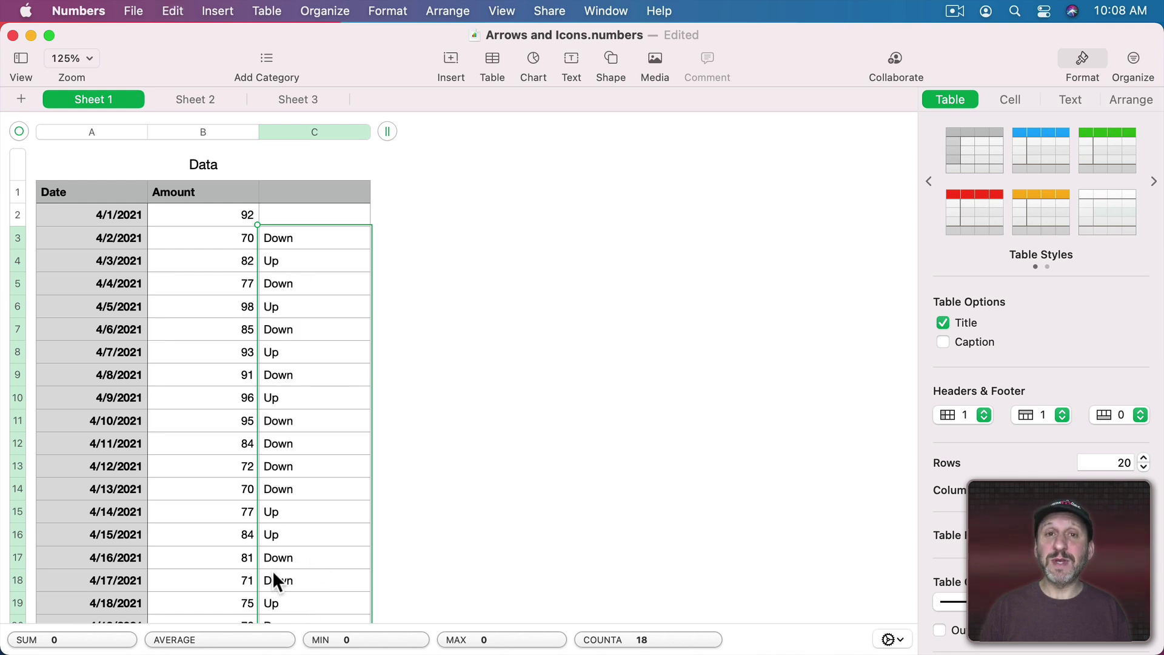
Replace "Up" and "Down" in C3's formula with black ⬆ and ⬇ arrow symbols.
left_click(285, 239)
left_click(284, 240)
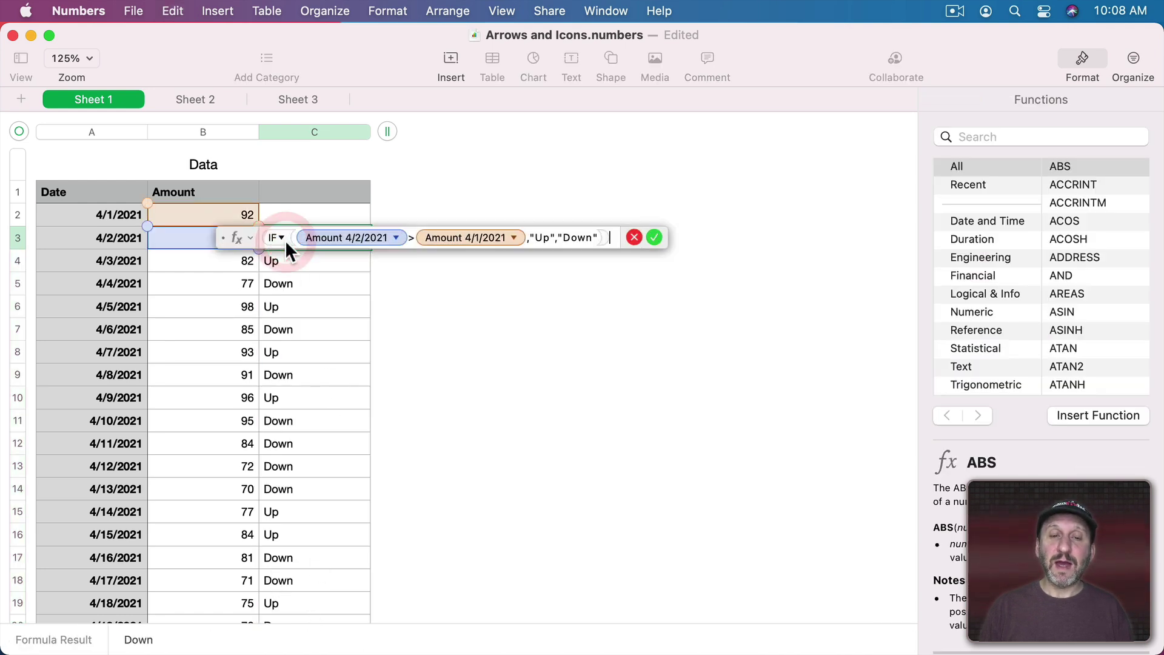
double_click(541, 237)
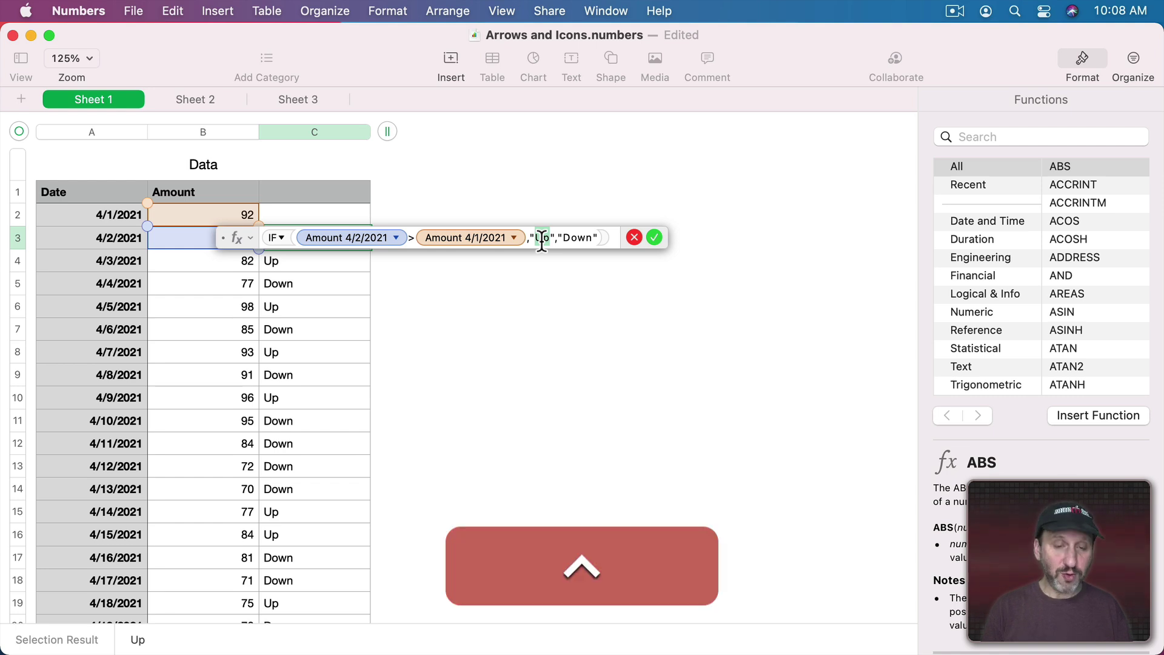
key("ctrl+super+space")
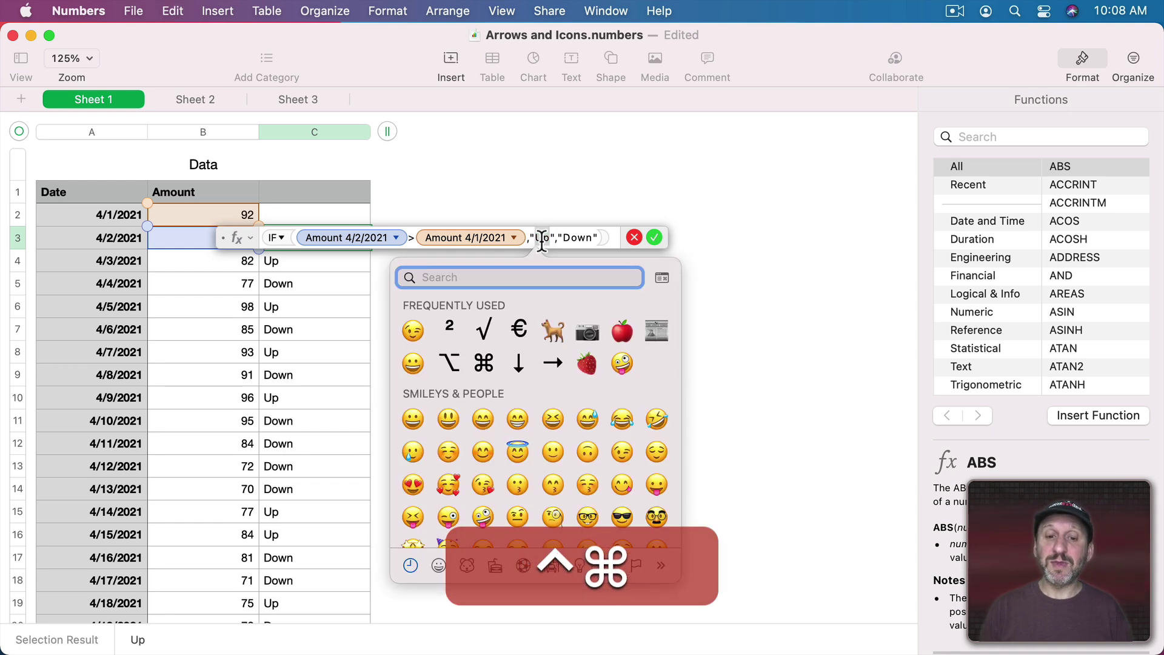
type("arrow")
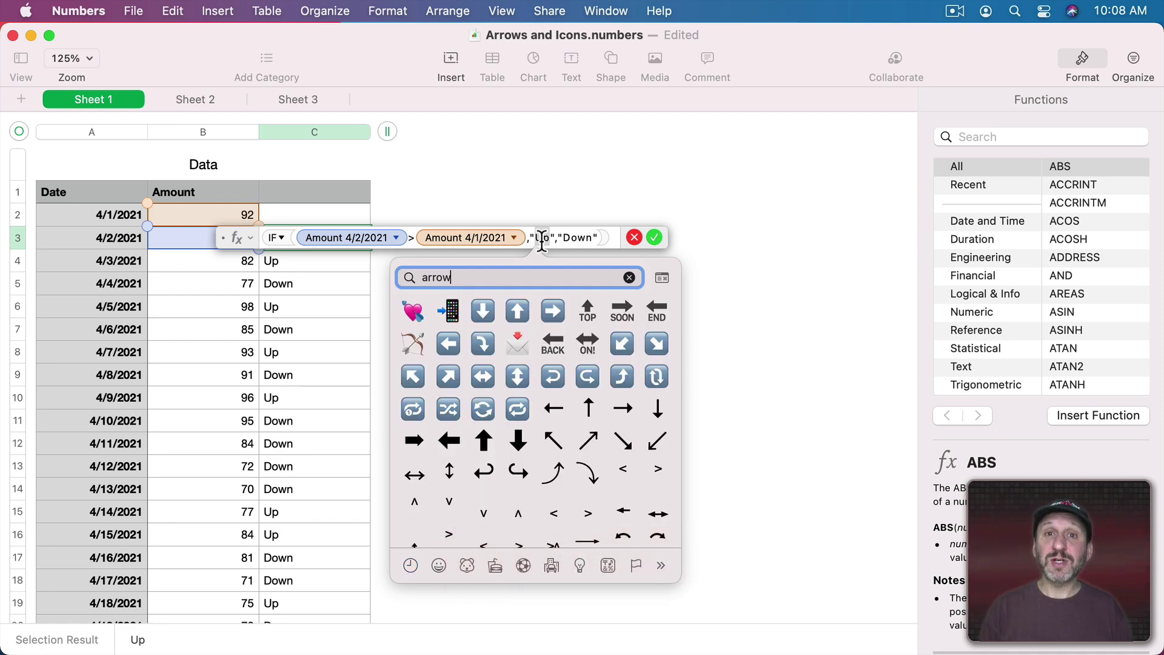
left_click(485, 438)
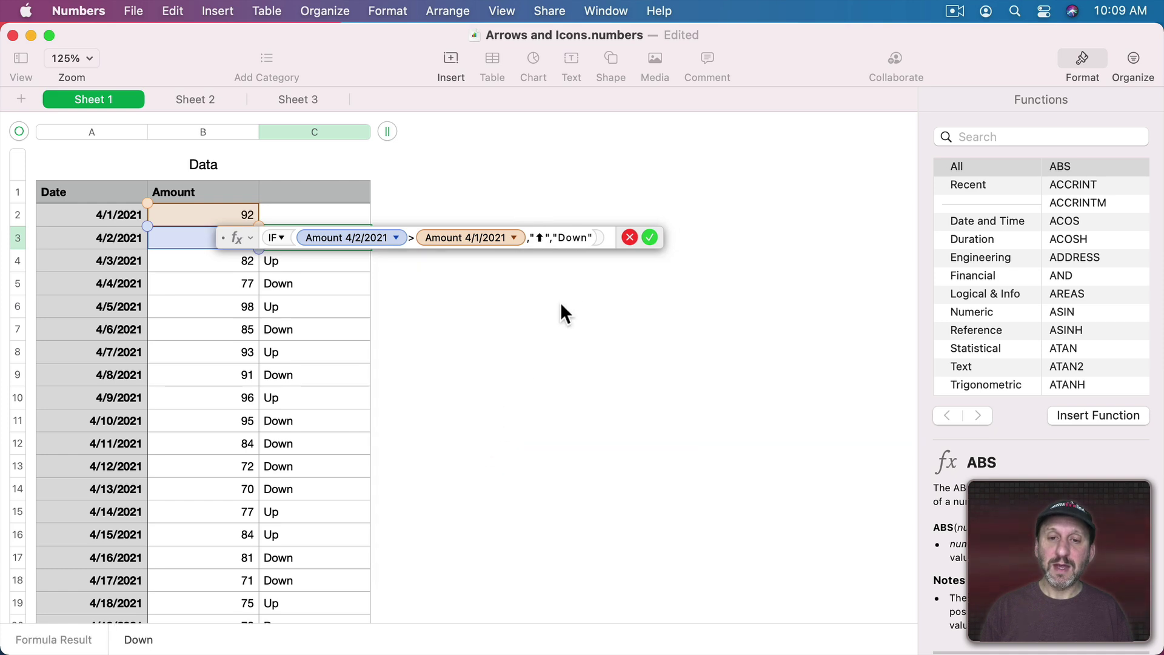
double_click(569, 237)
key("ctrl+super+space")
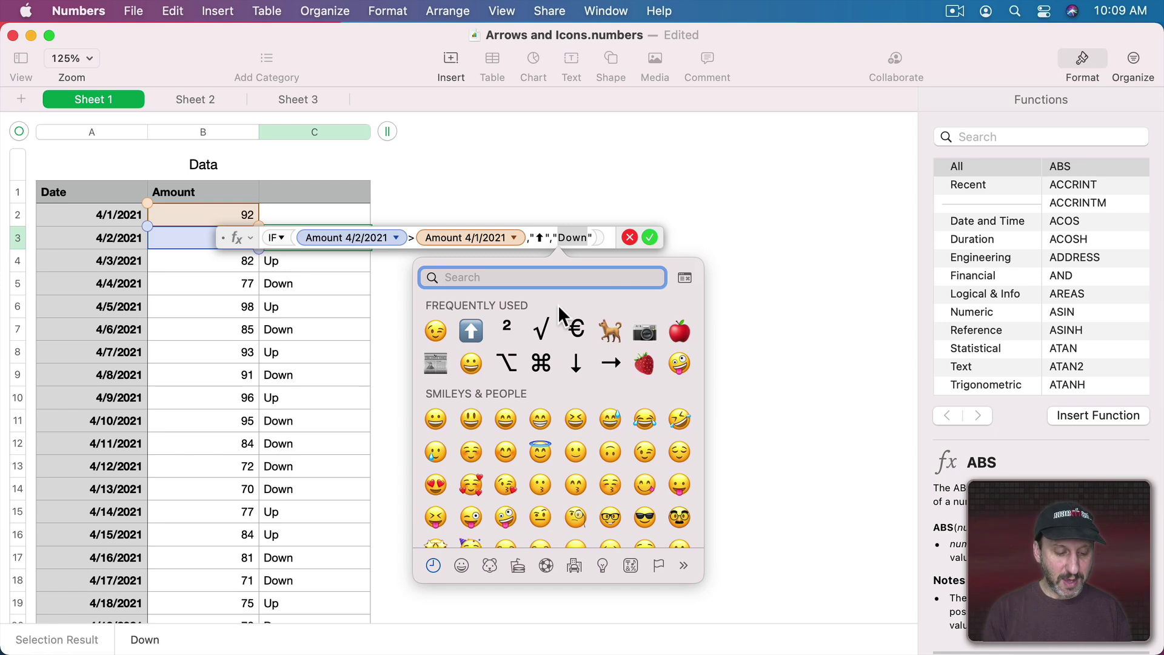
type("arrow")
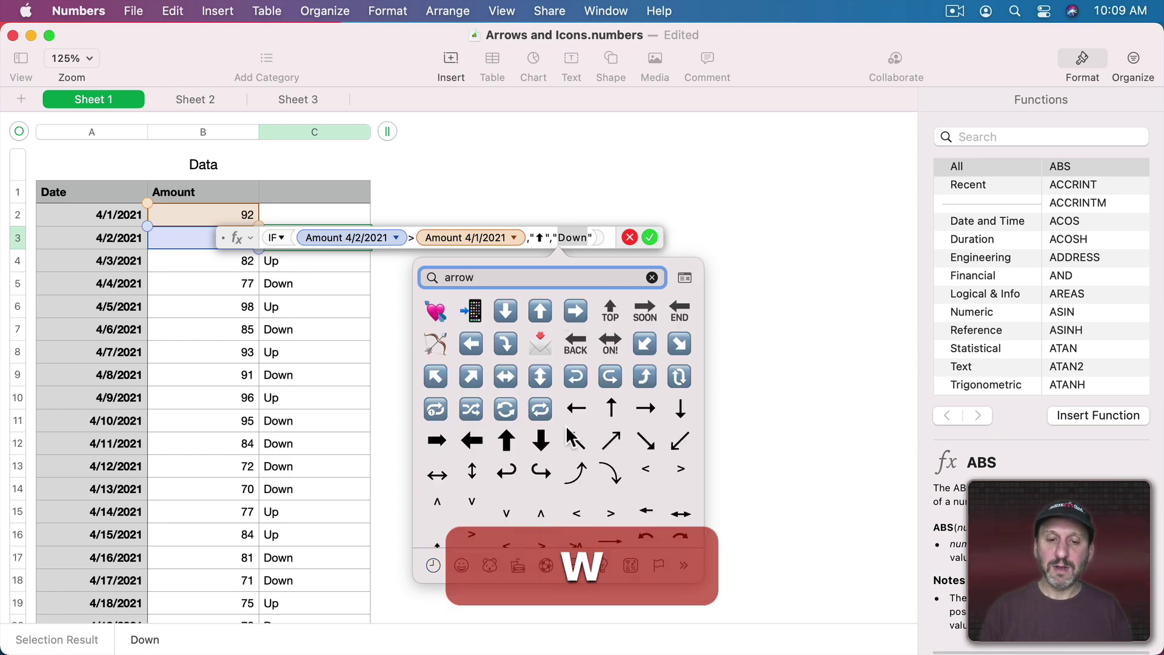
left_click(541, 440)
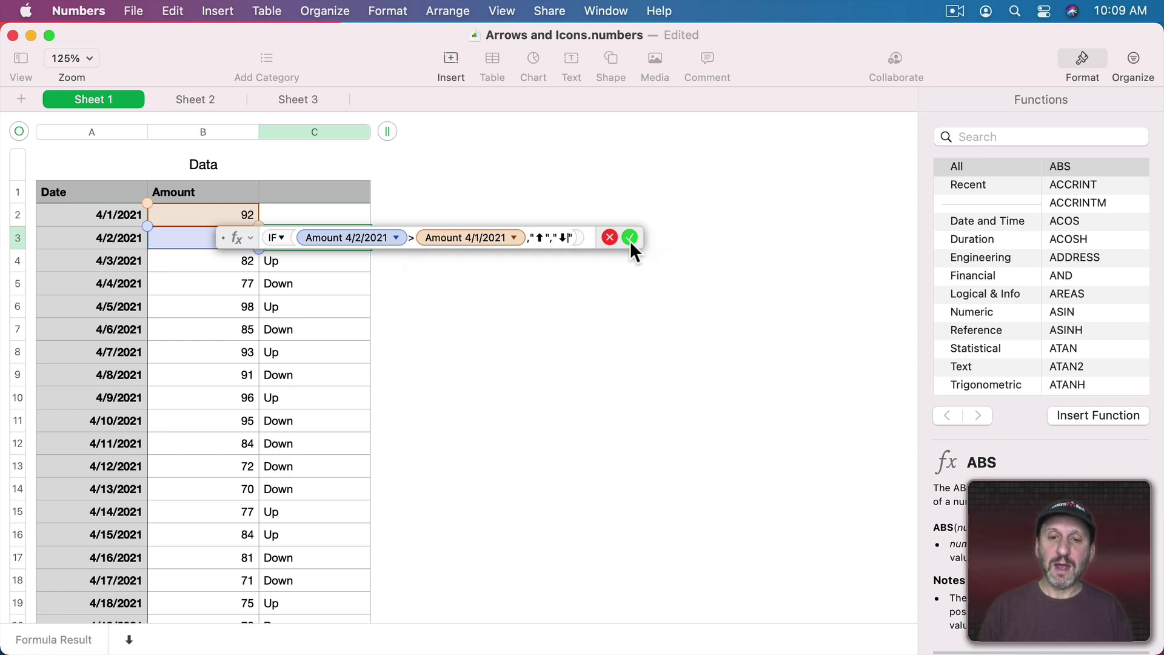
left_click(630, 237)
Paste the arrow formula from C3 down through C20.
key("super+c")
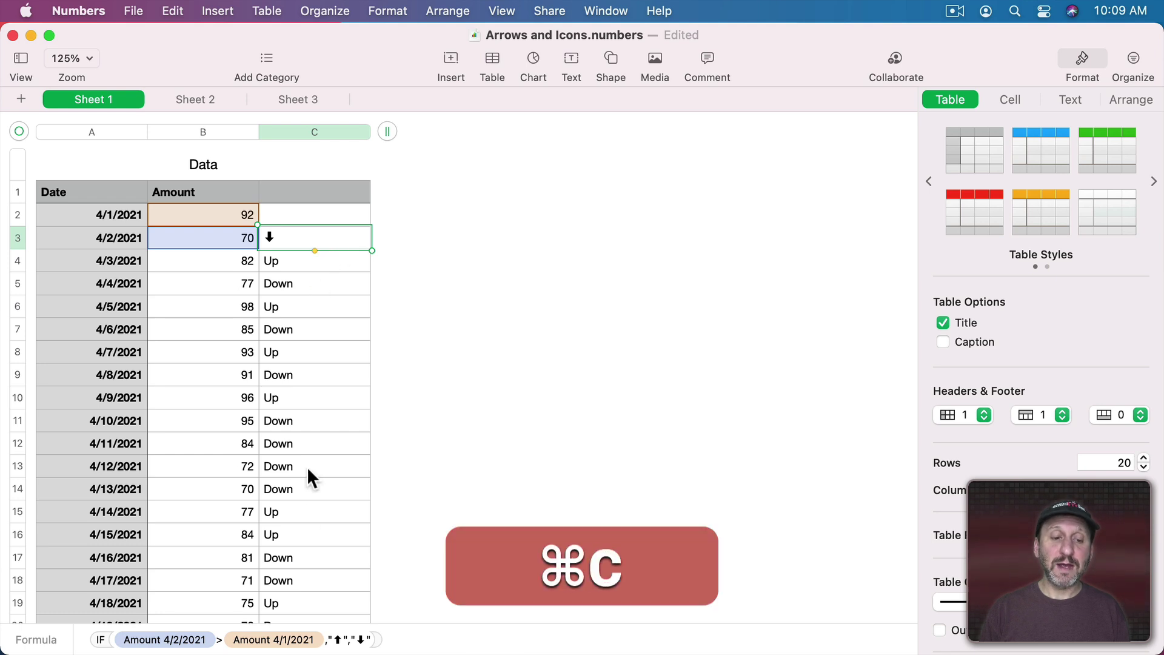
left_click(300, 614, "shift")
key("shift+super+v")
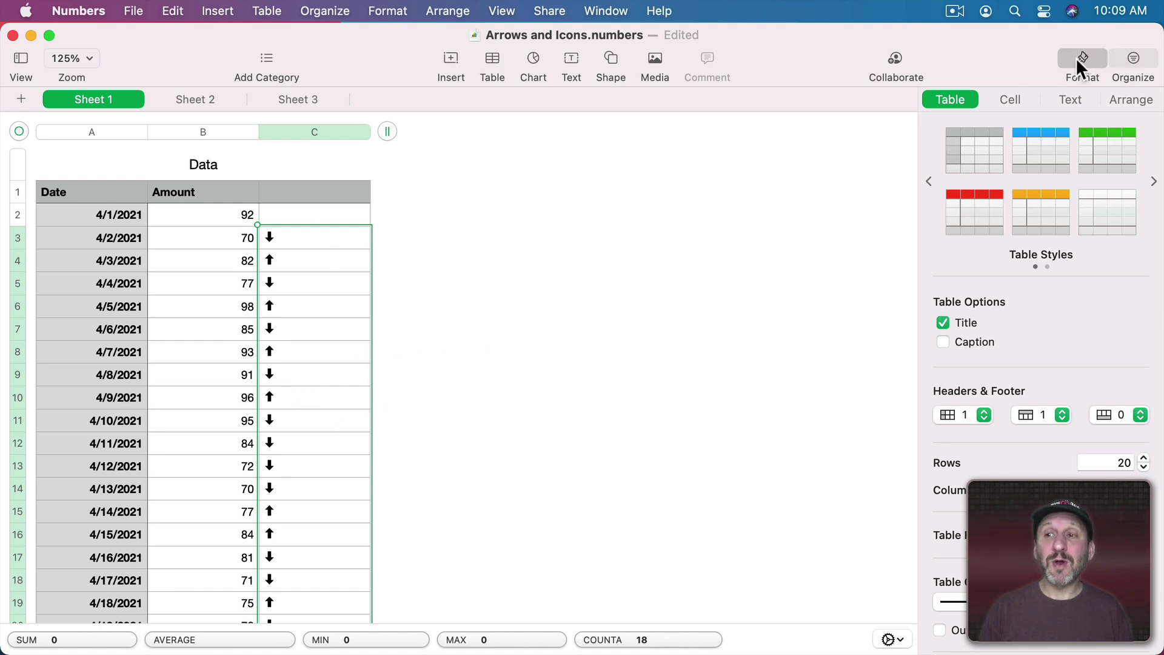
Add a conditional highlighting rule: text is ⬆ gets Green Text.
left_click(1005, 100)
left_click(1018, 399)
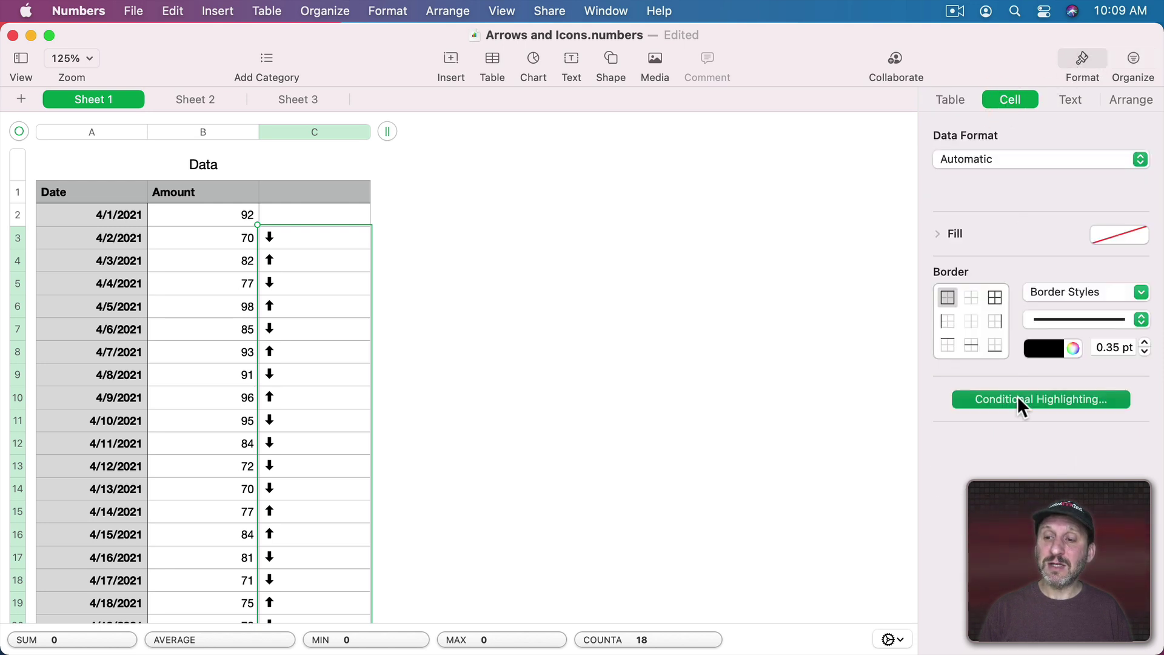
left_click(997, 130)
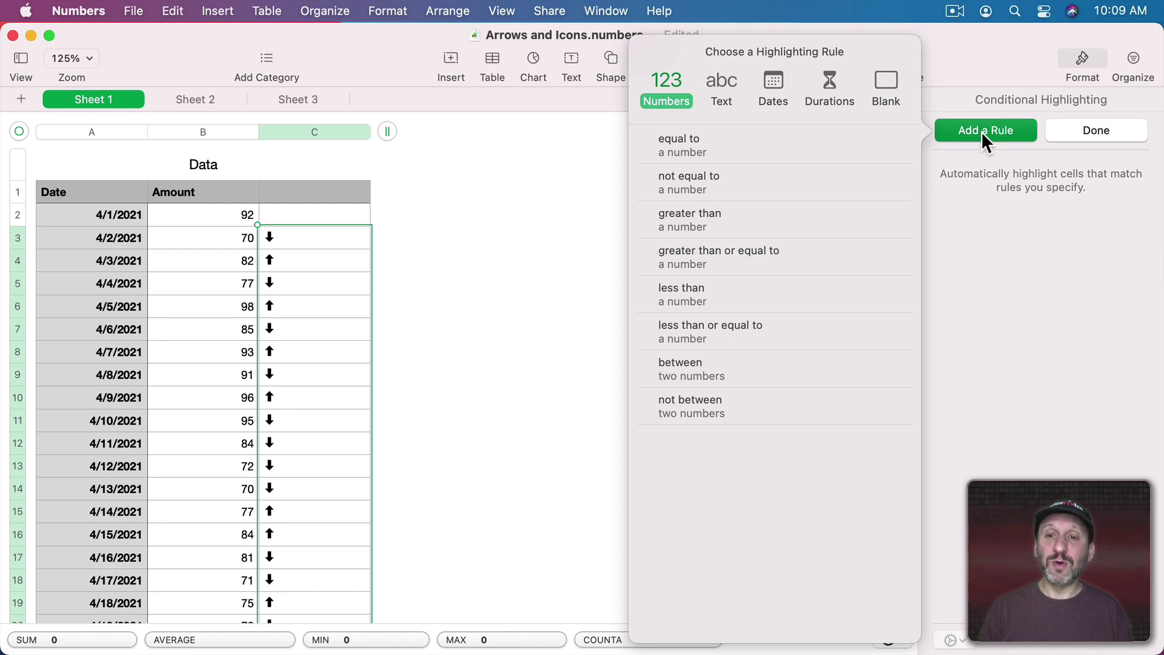
left_click(721, 99)
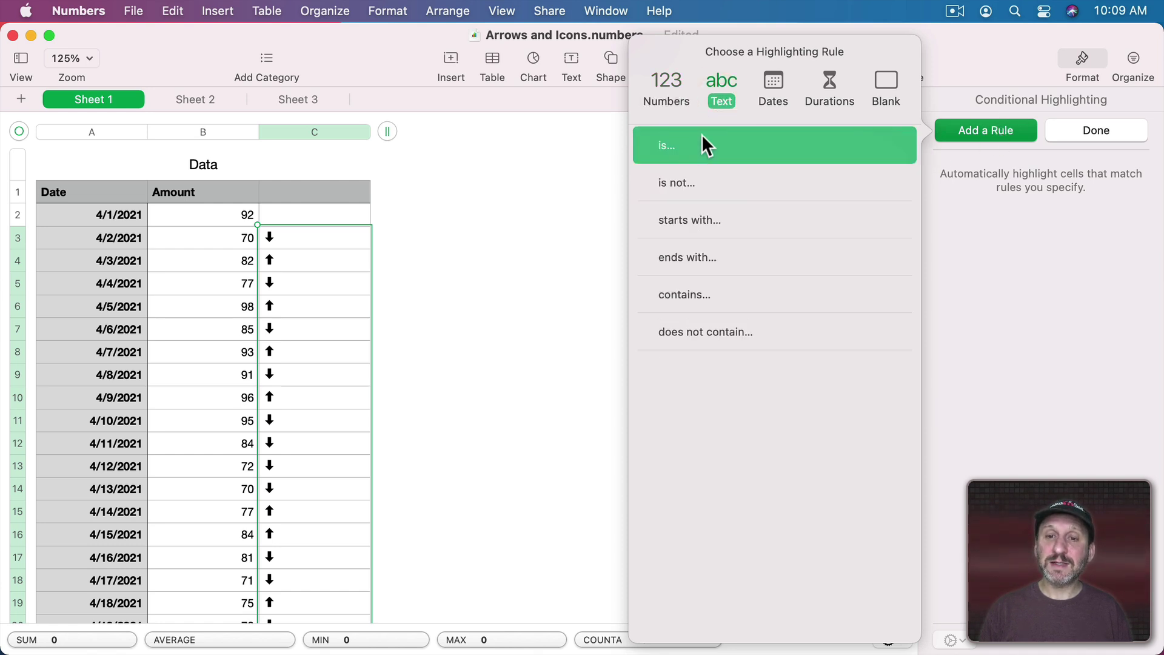
left_click(682, 146)
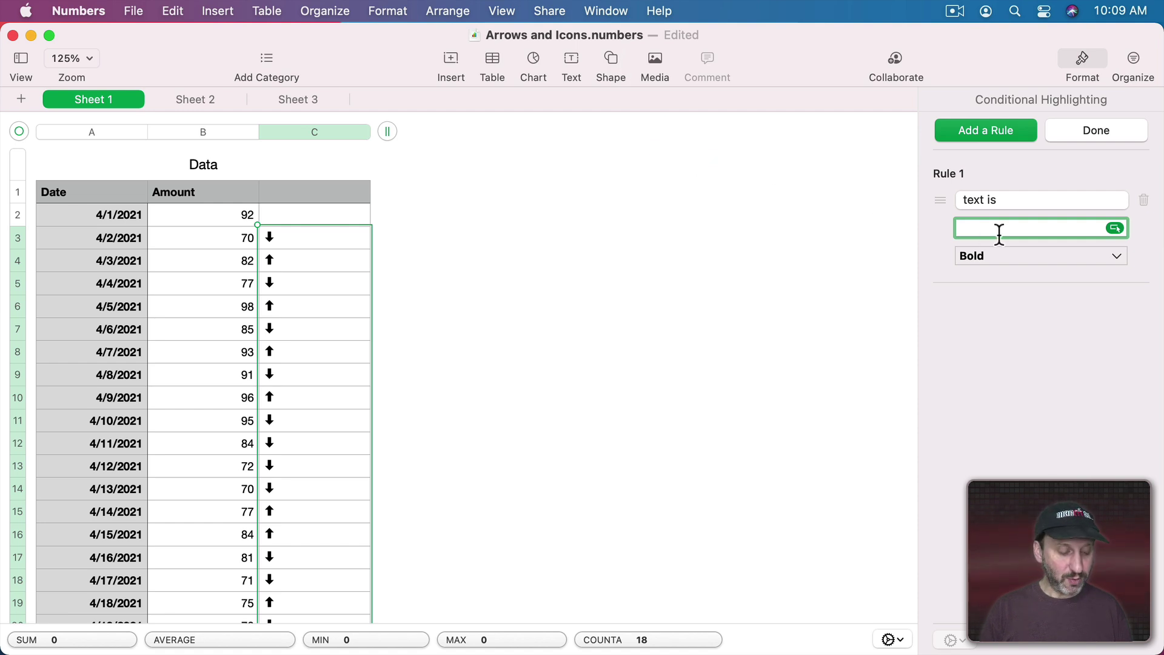
key("ctrl+super+space")
type("arrow")
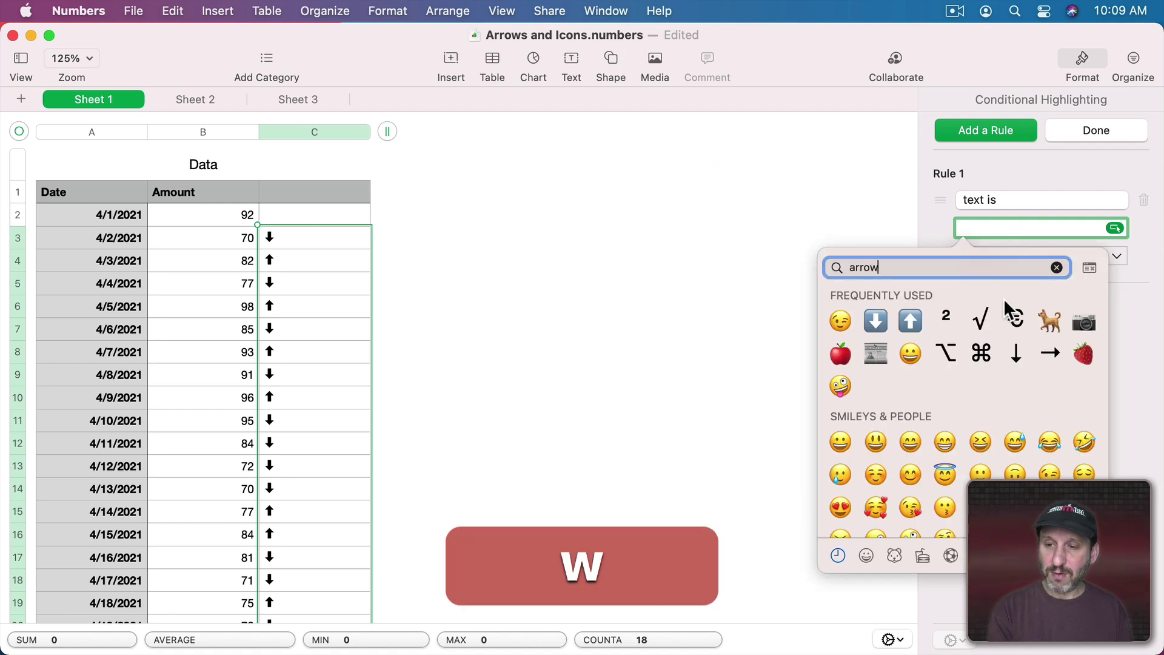
left_click(909, 427)
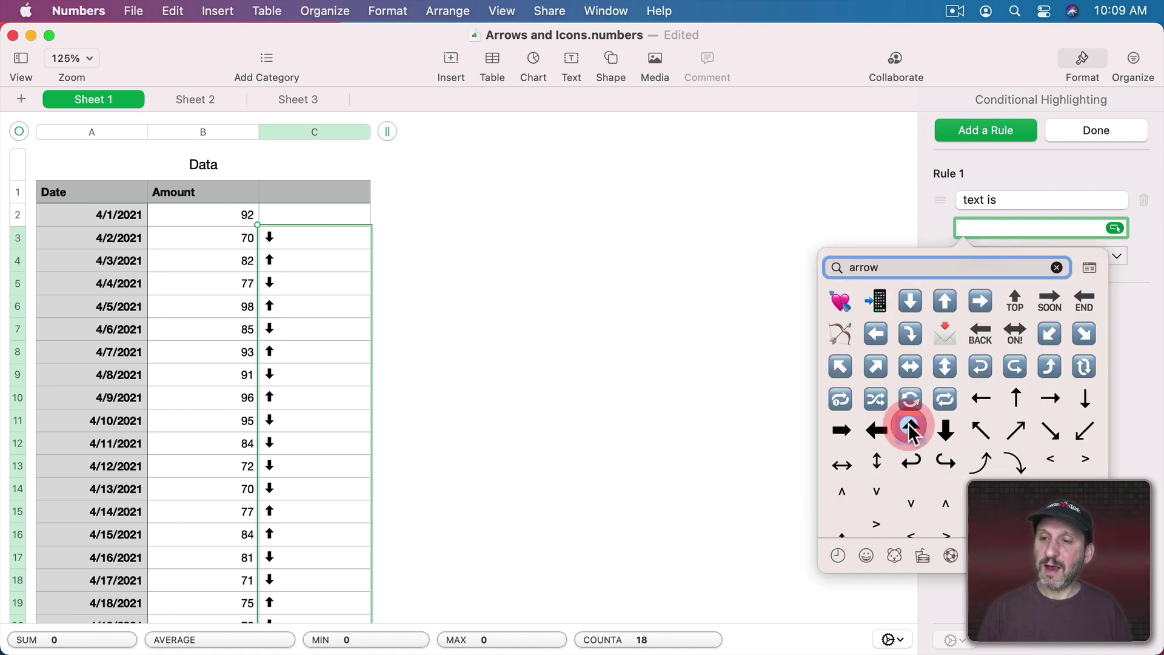
left_click(987, 256)
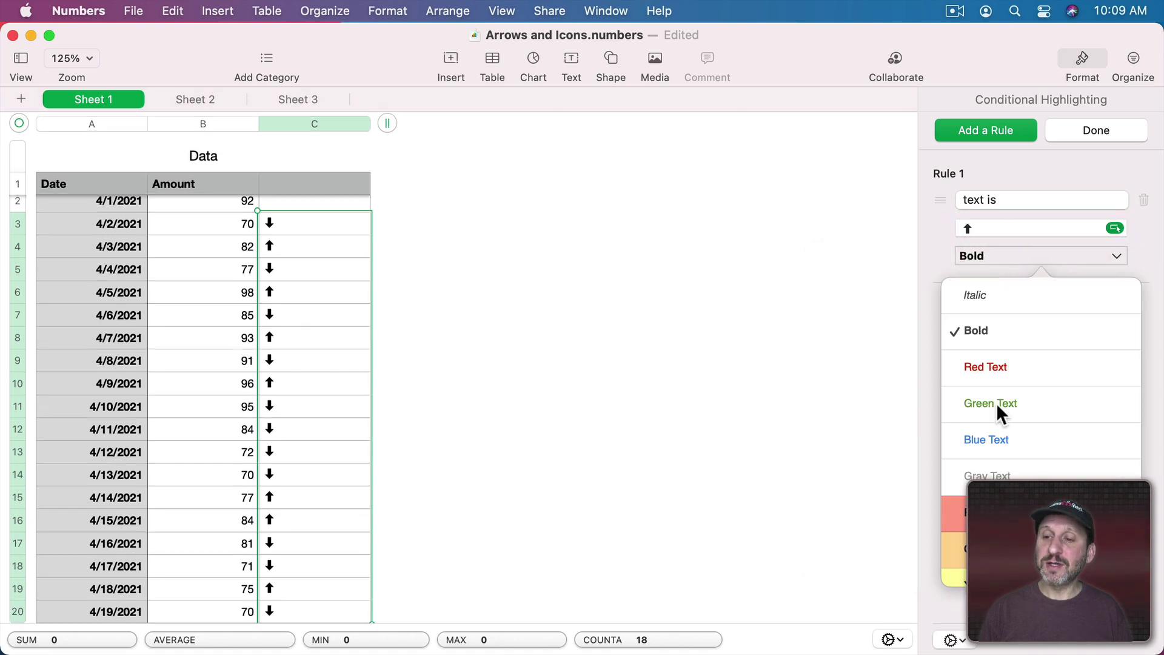
left_click(997, 414)
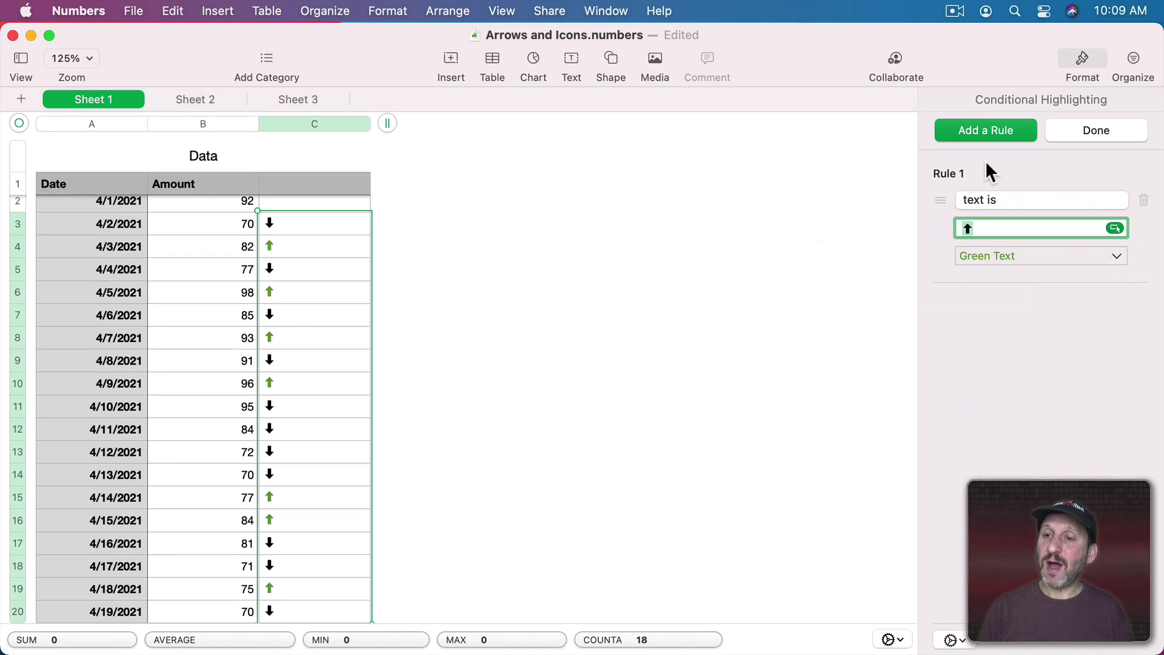
Add a second rule: text is ⬇ gets Red Text, then finish the rules.
left_click(994, 129)
left_click(721, 106)
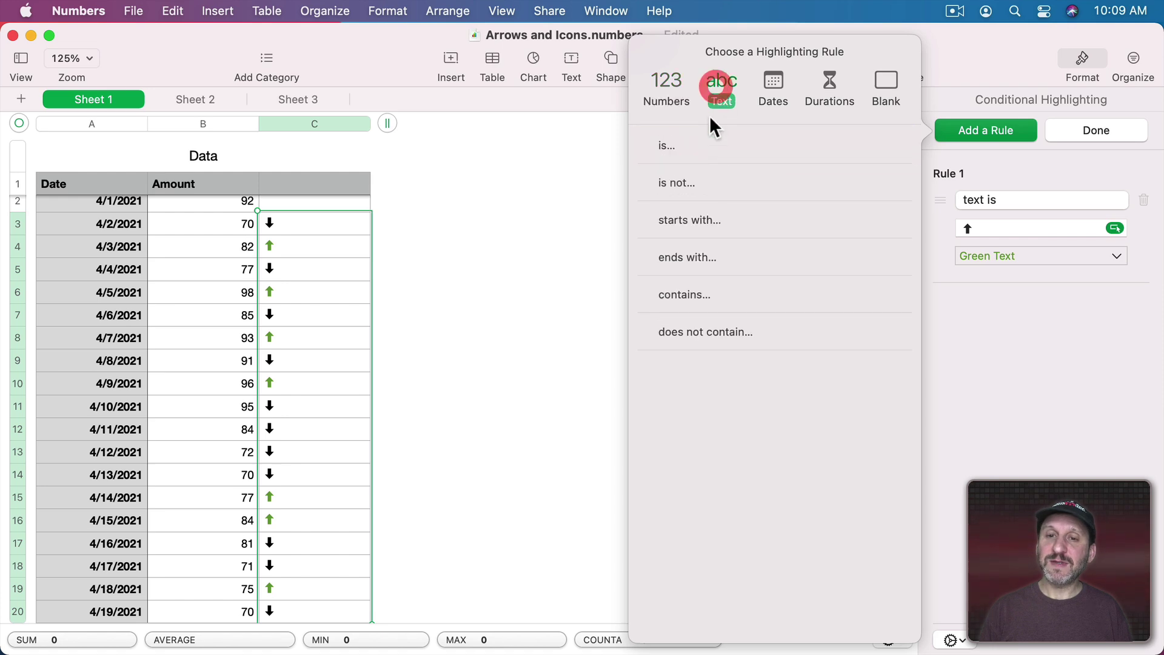
left_click(693, 152)
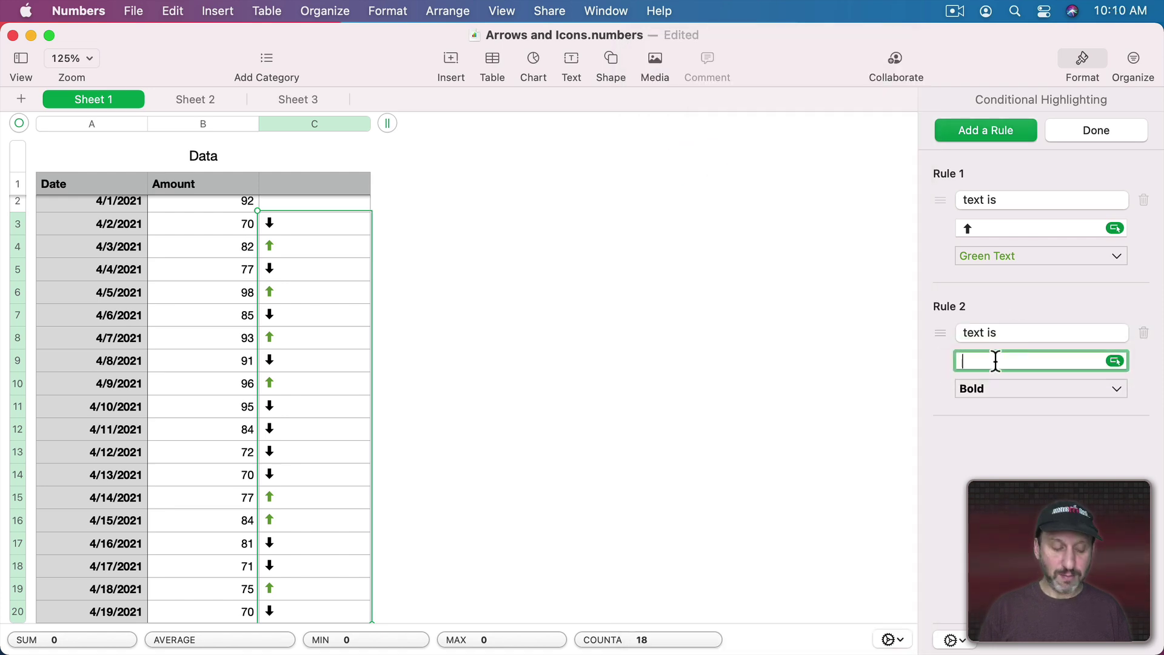
key("ctrl+super+space")
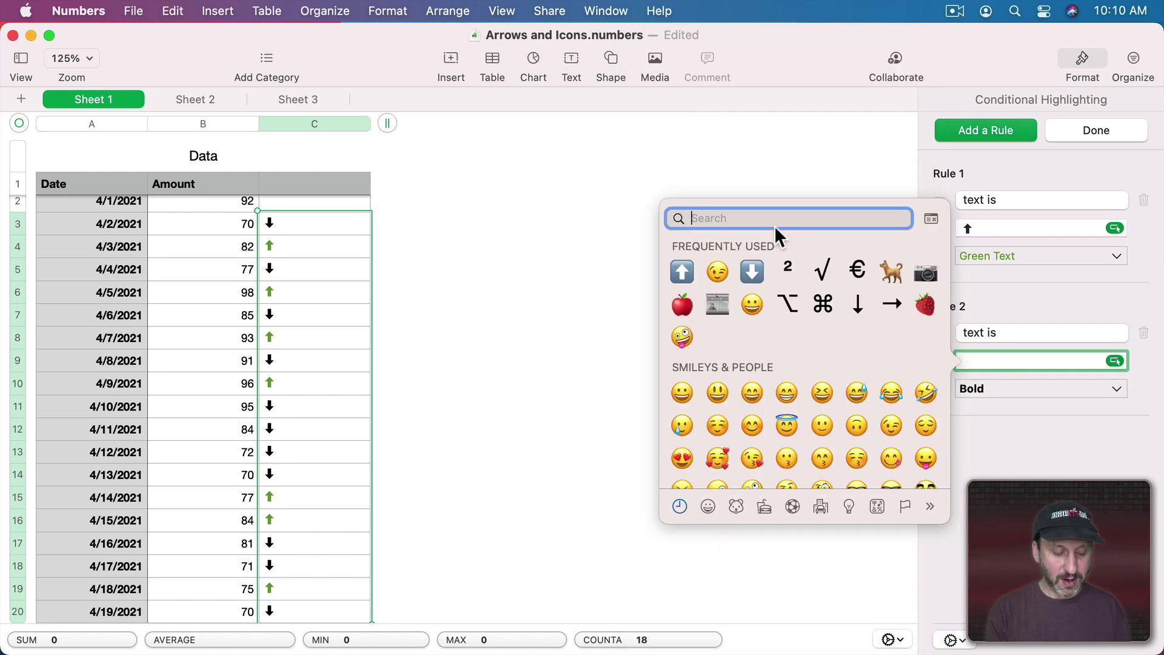
type("arrow")
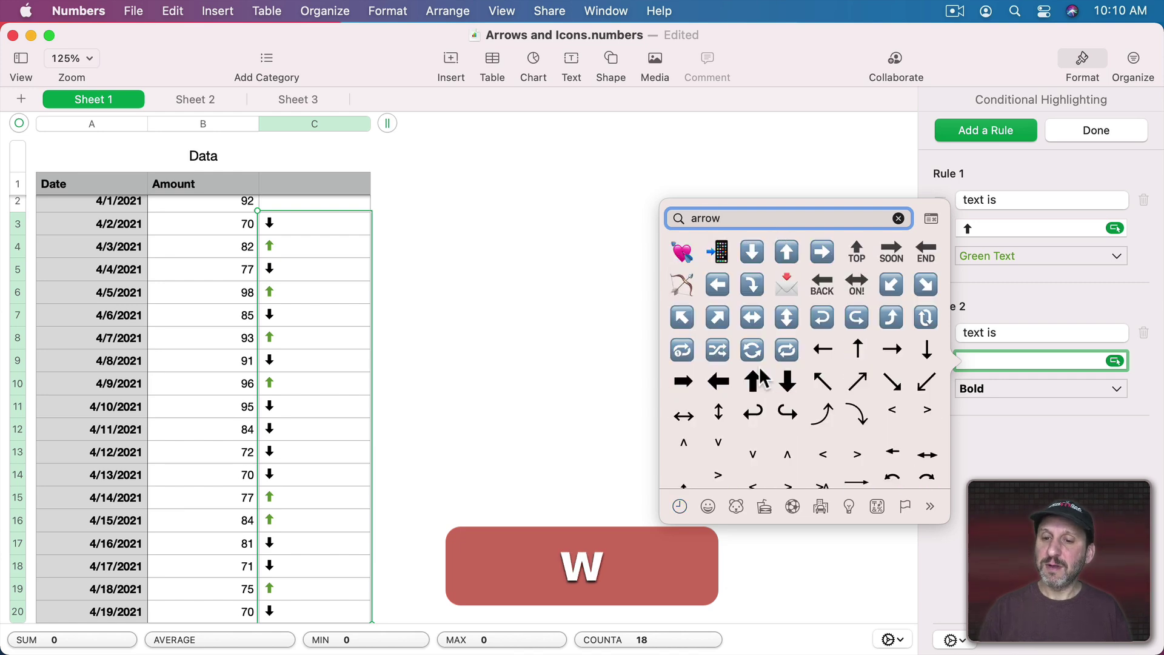
left_click(787, 380)
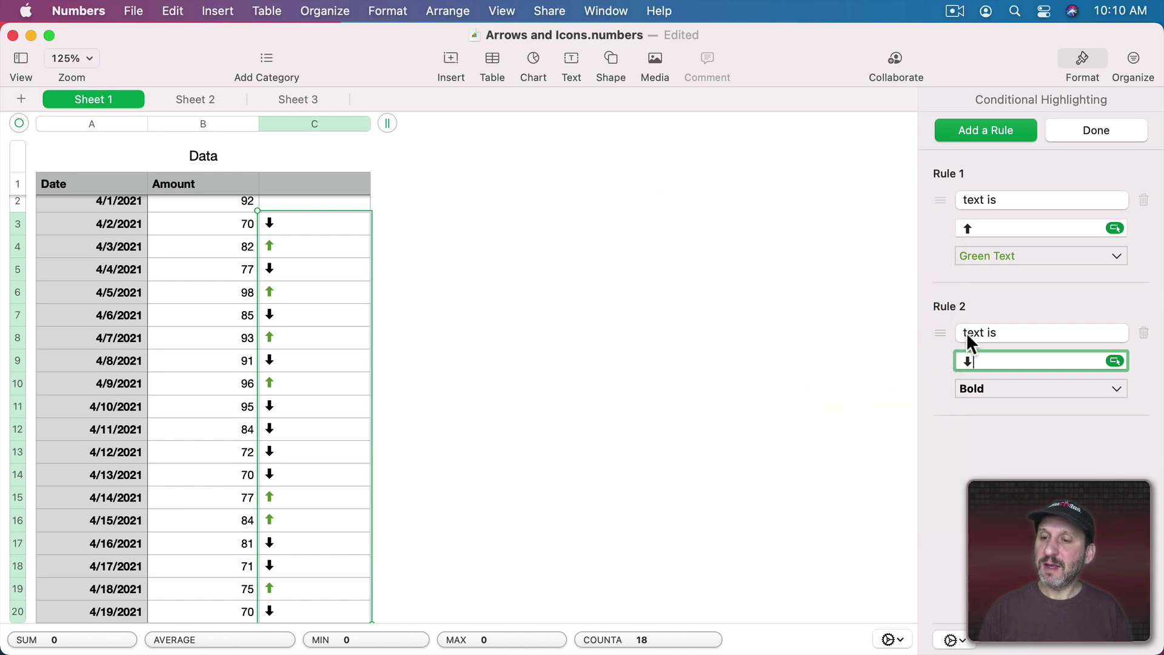
left_click(988, 384)
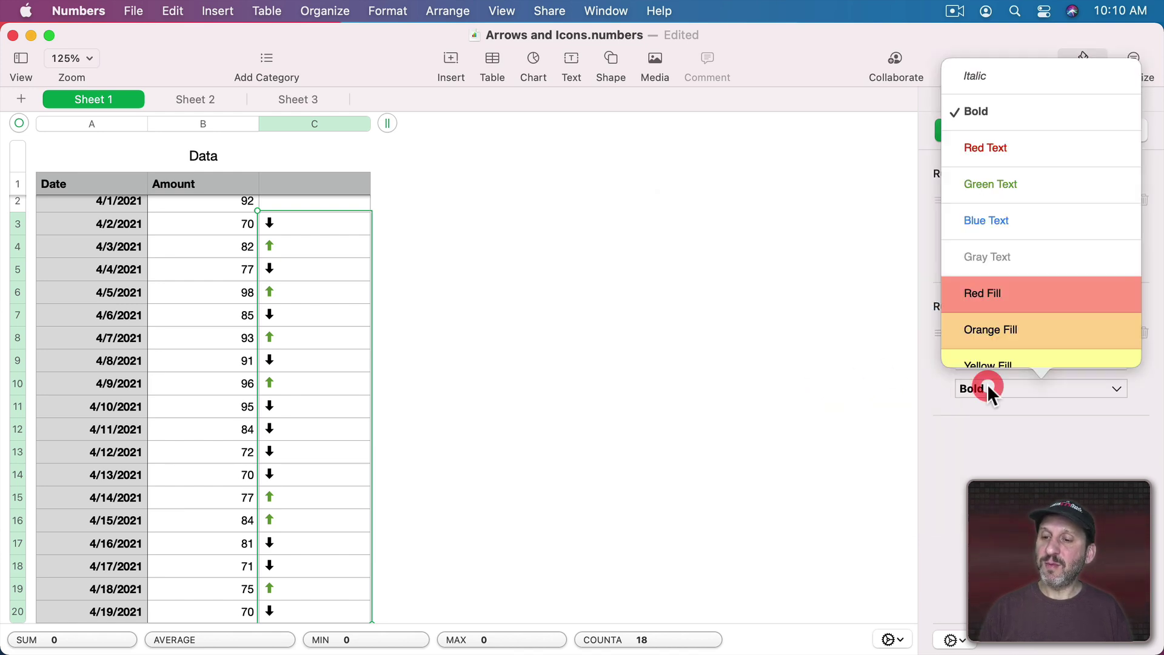
left_click(985, 151)
left_click(1092, 130)
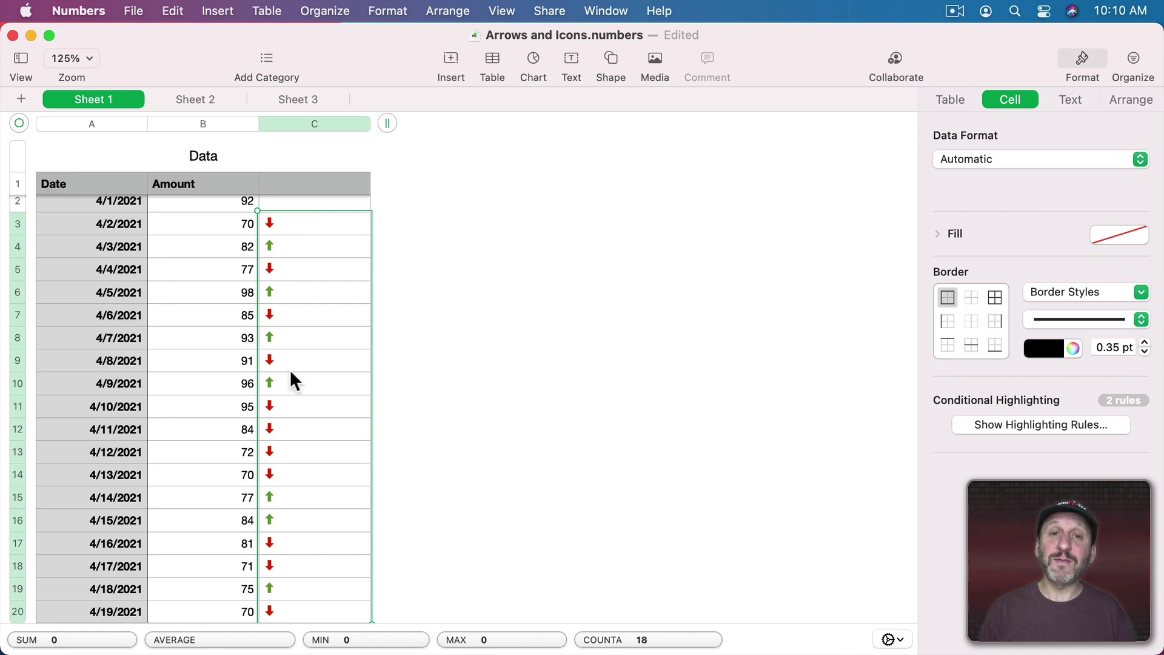
Wrap C3's arrow formula as IF(B3=B2,"-",IF(B3>B2,"⬆","⬇")) so equal amounts show a dash.
scroll(290, 373, "up", 1)
double_click(304, 238)
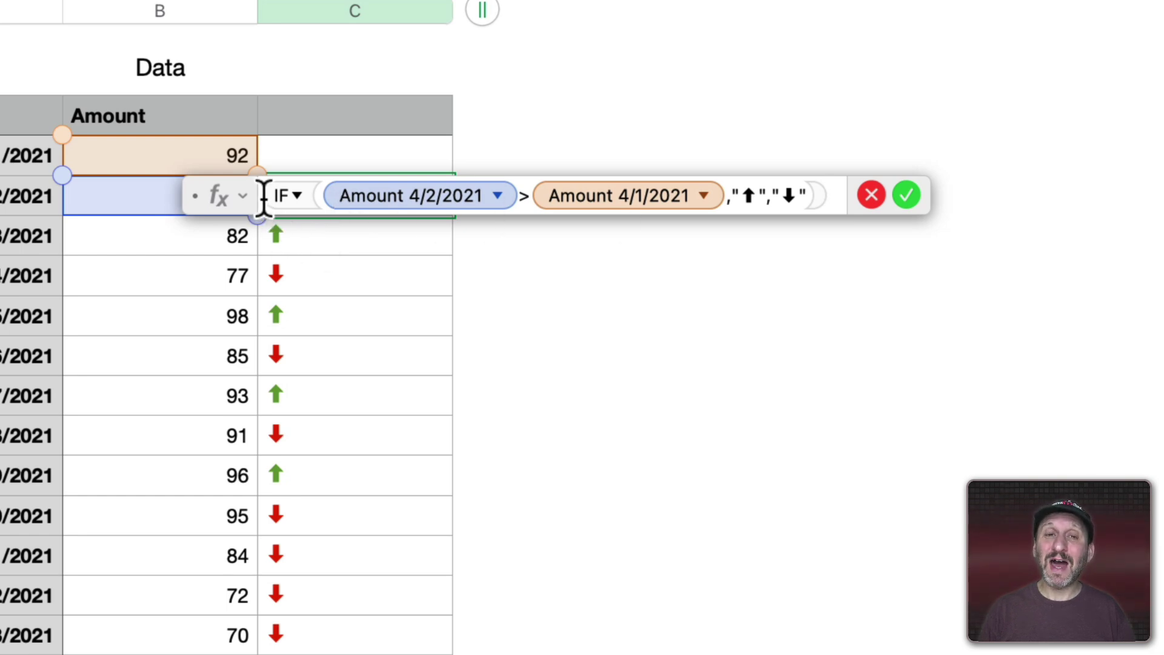
type("IF")
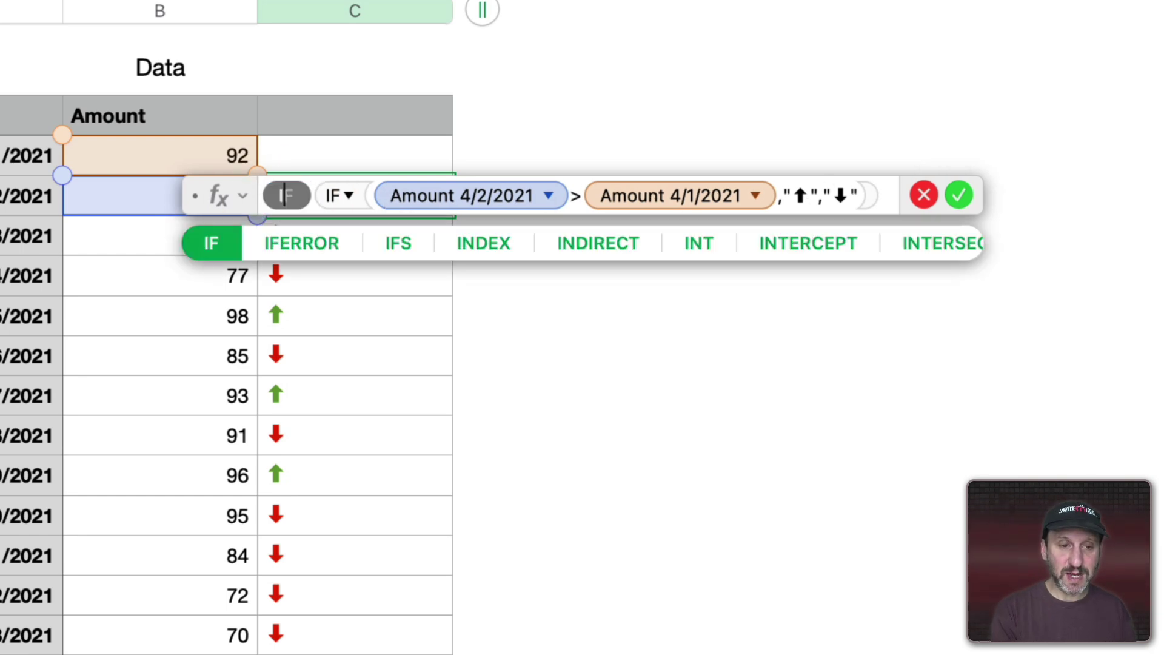
key("Return")
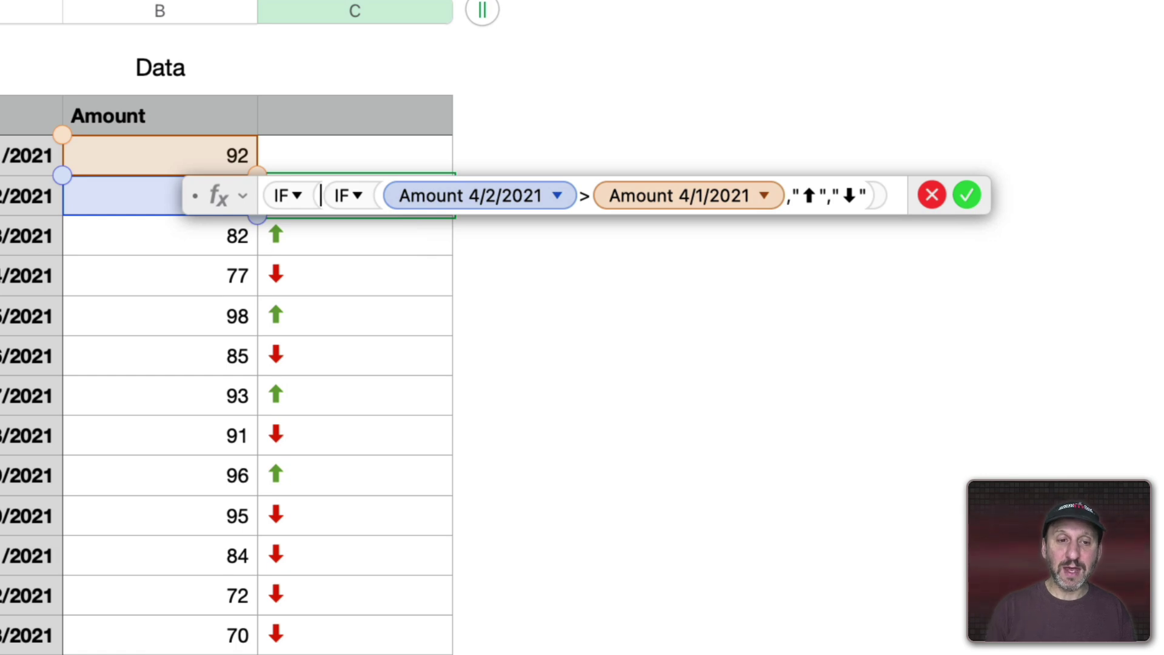
left_click(136, 202)
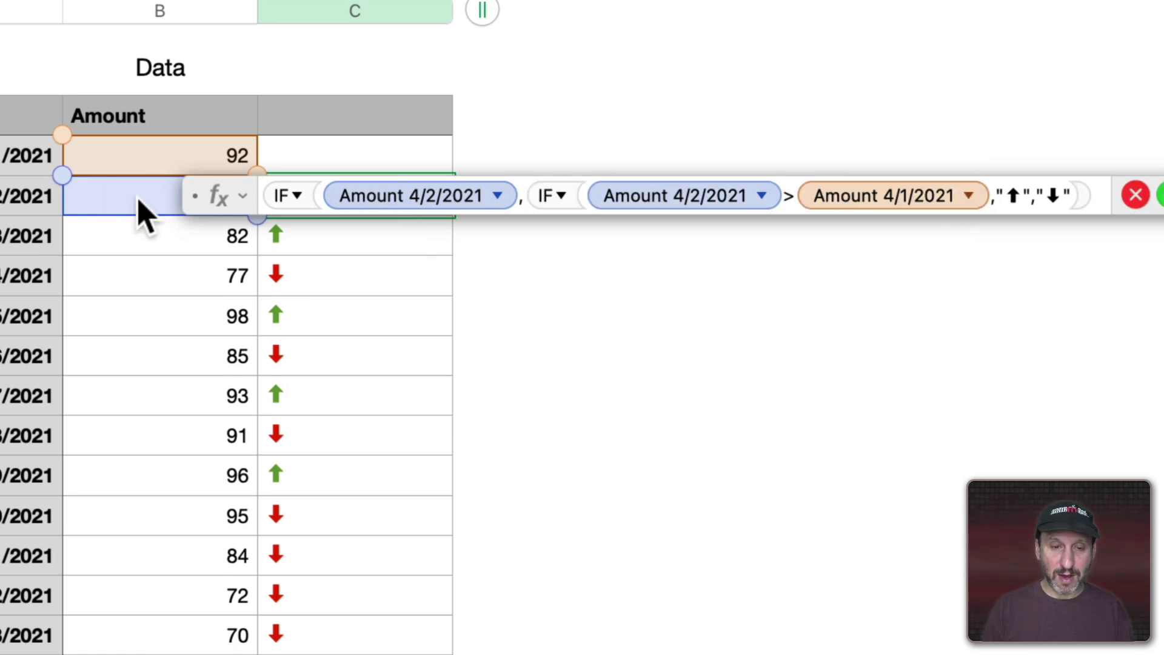
left_click(515, 194)
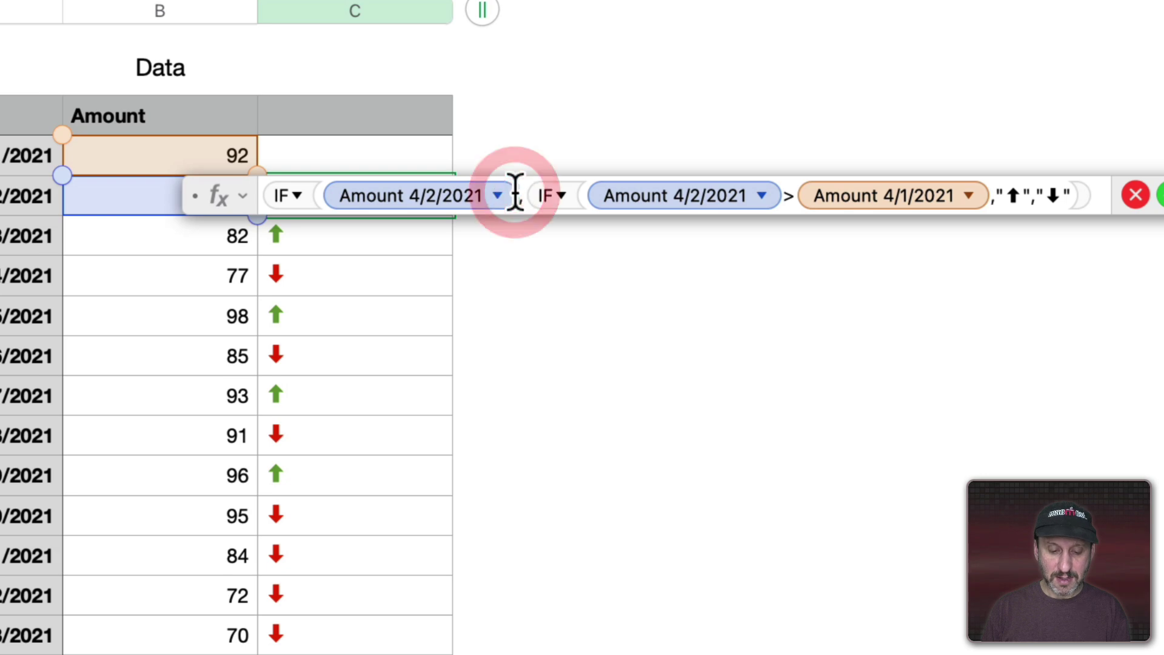
type("=")
left_click(171, 149)
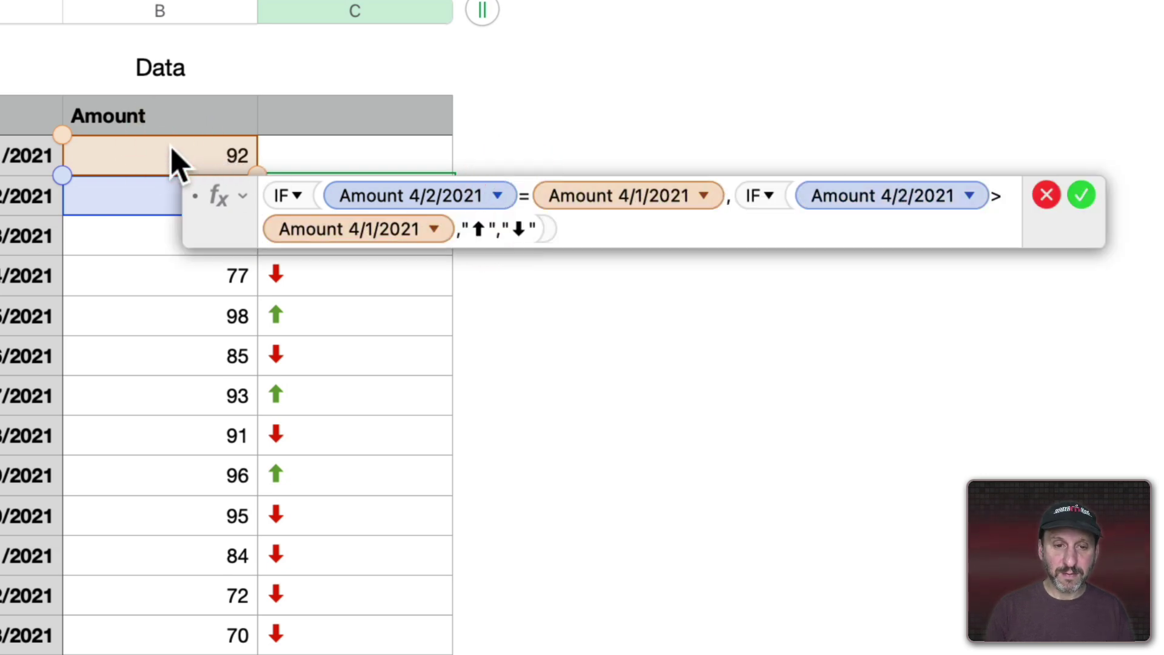
type("\"")
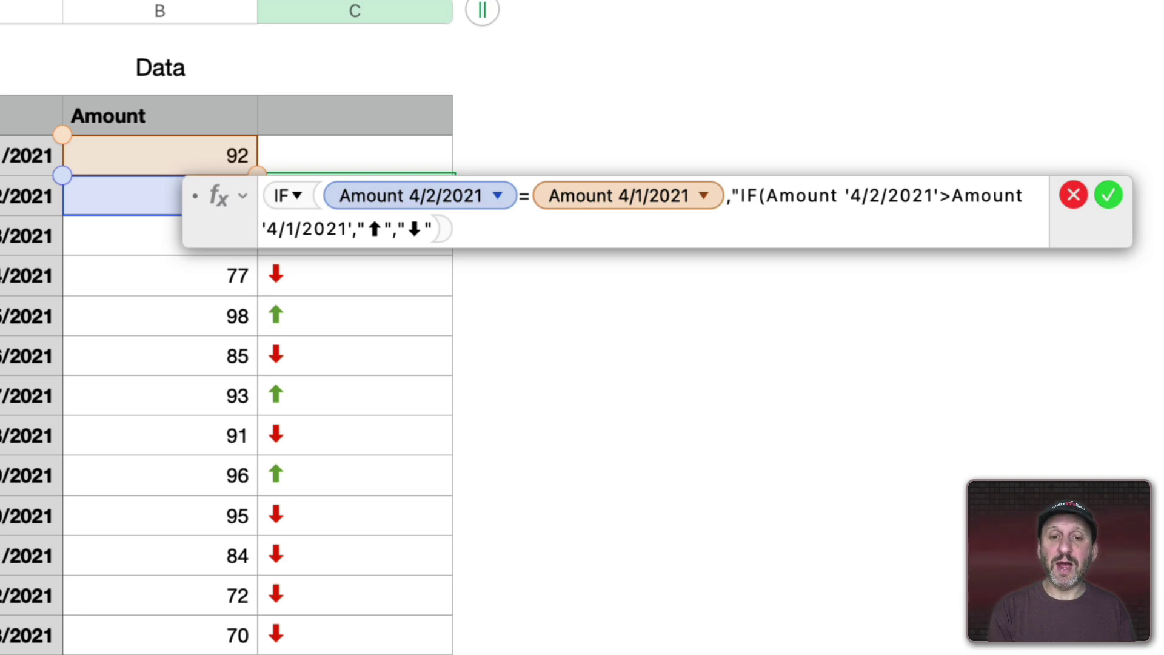
type("-\"")
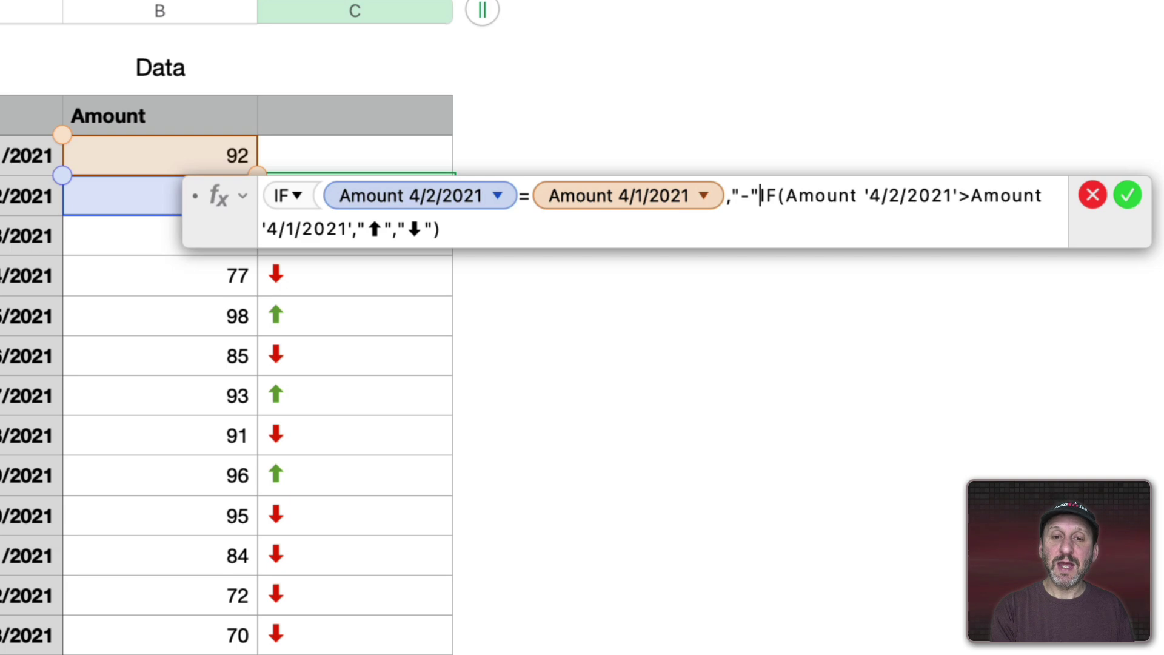
type(",")
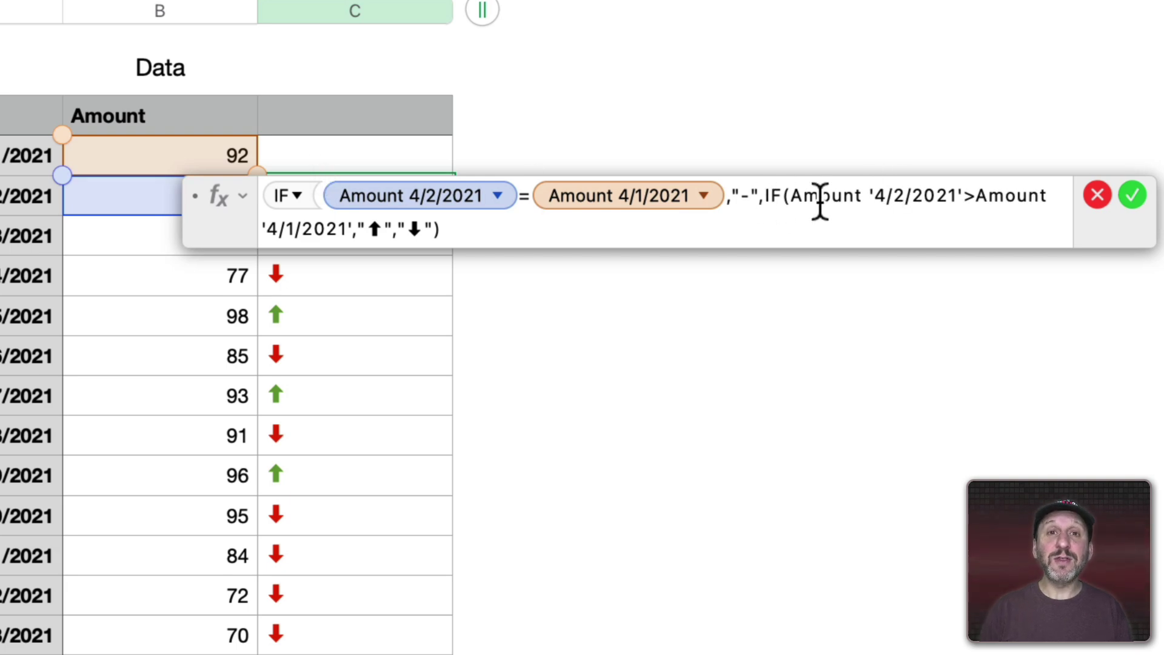
left_click(493, 217)
key("BackSpace")
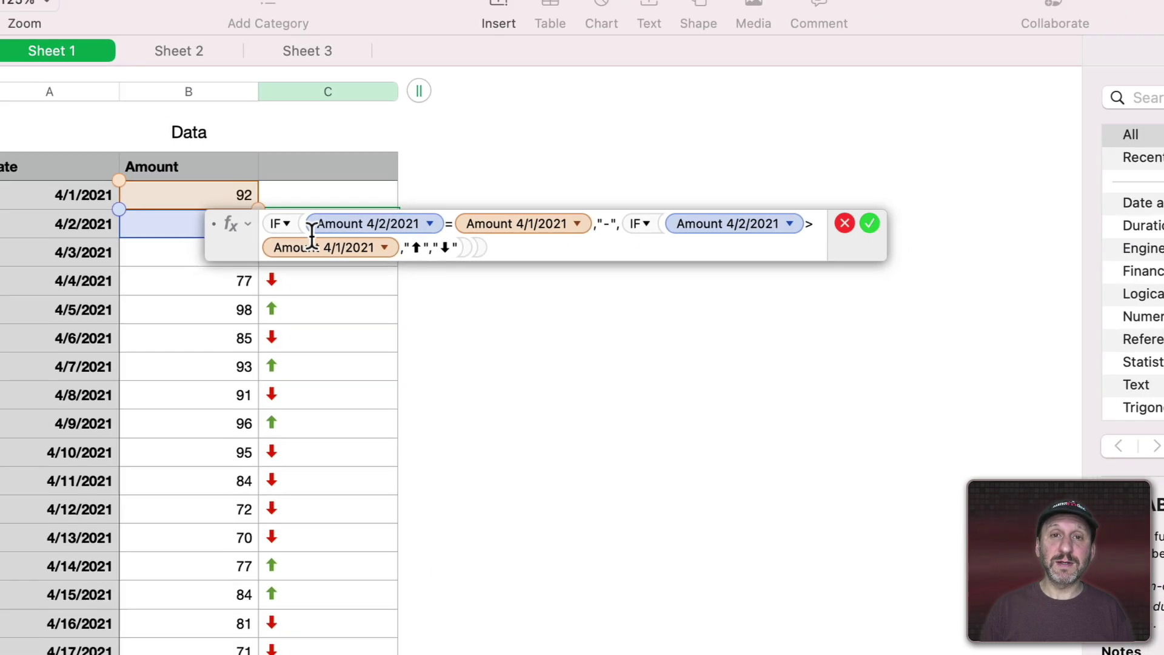
Commit the dash formula and paste it from C3 into C4 through C20.
key("Return")
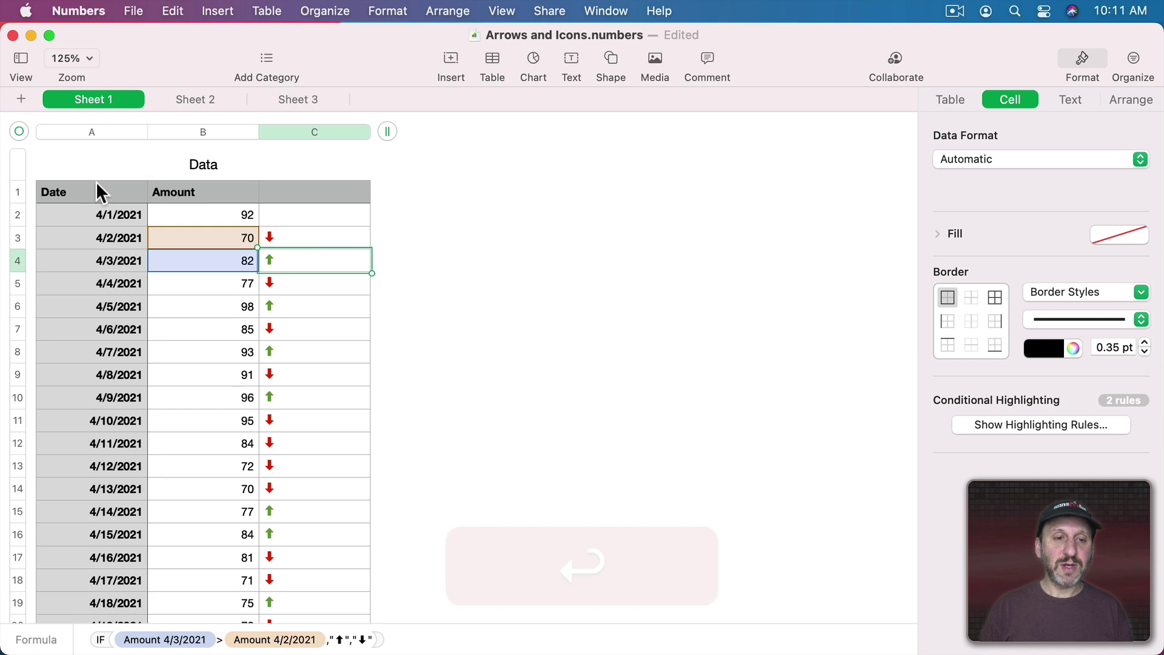
left_click(325, 225)
key("super+c")
left_click(310, 267)
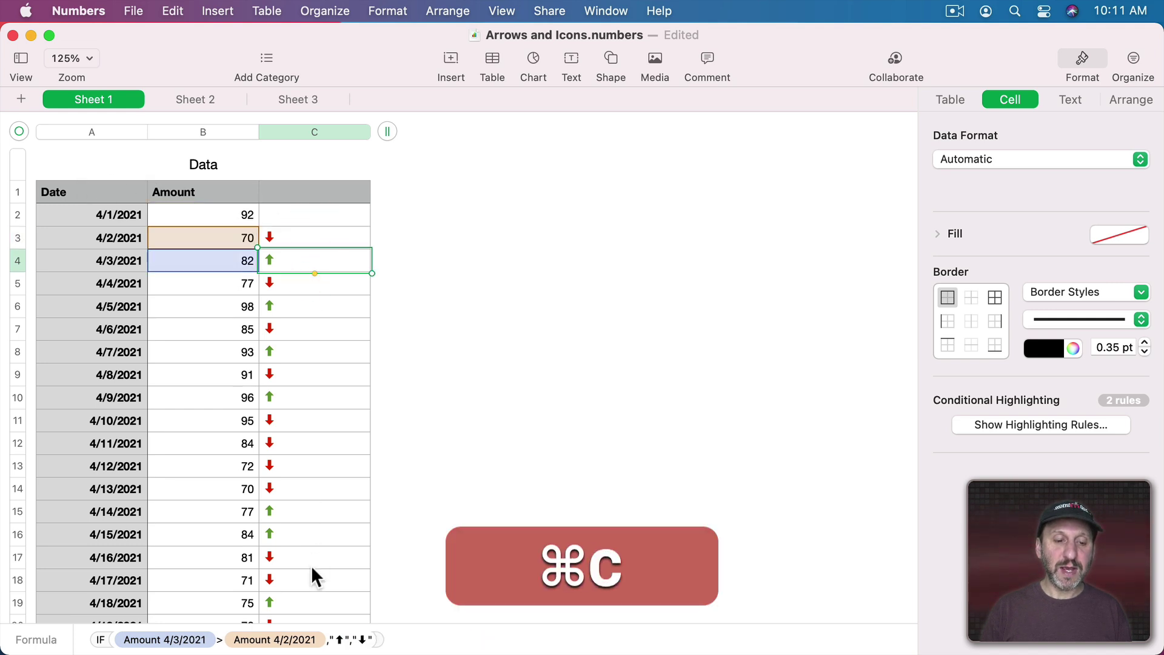
left_click(303, 616, "shift")
key("shift+super+v")
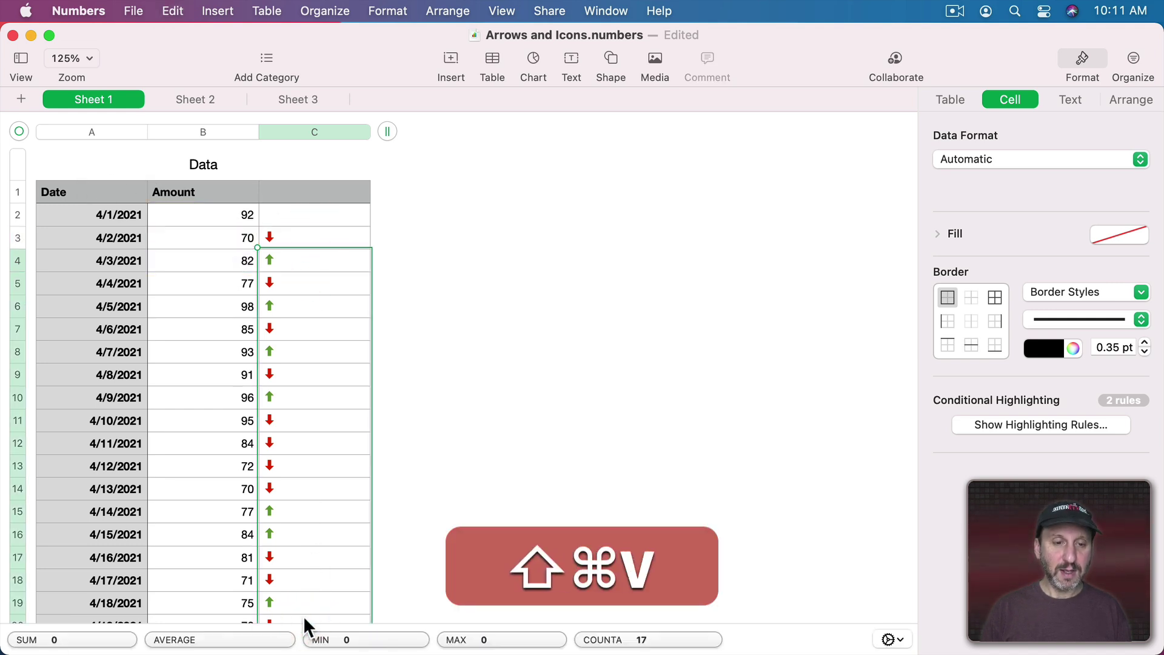
Change the 4/10/2021 amount in B11 to 96, then switch to Sheet 2.
left_click(237, 424)
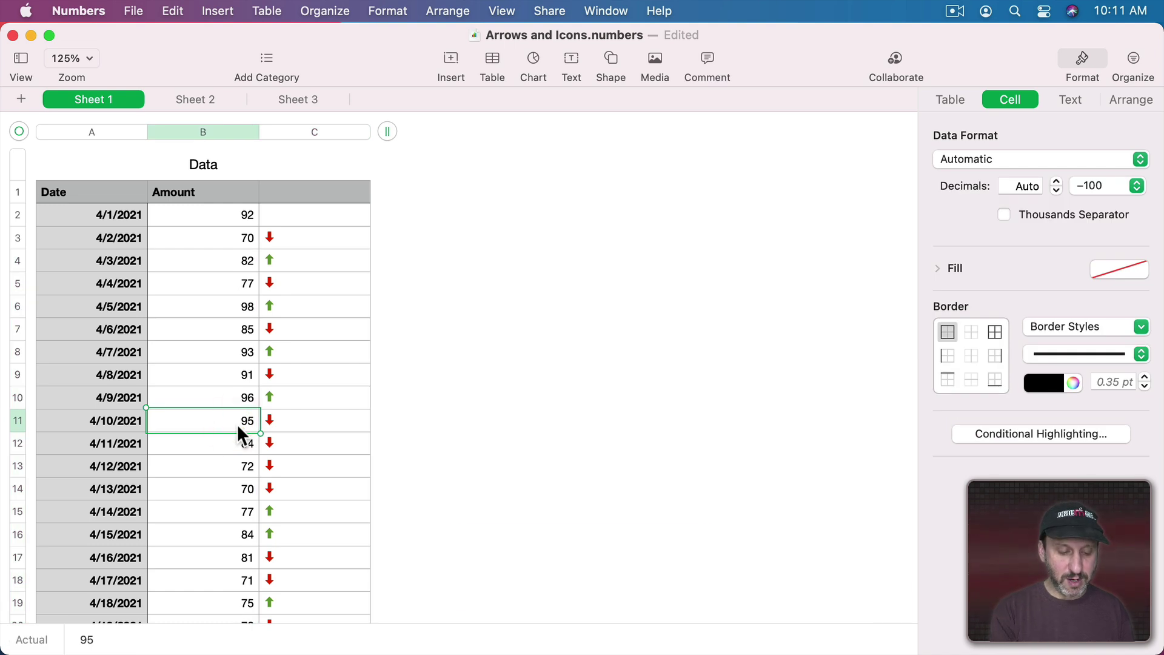
type("96")
key("Return")
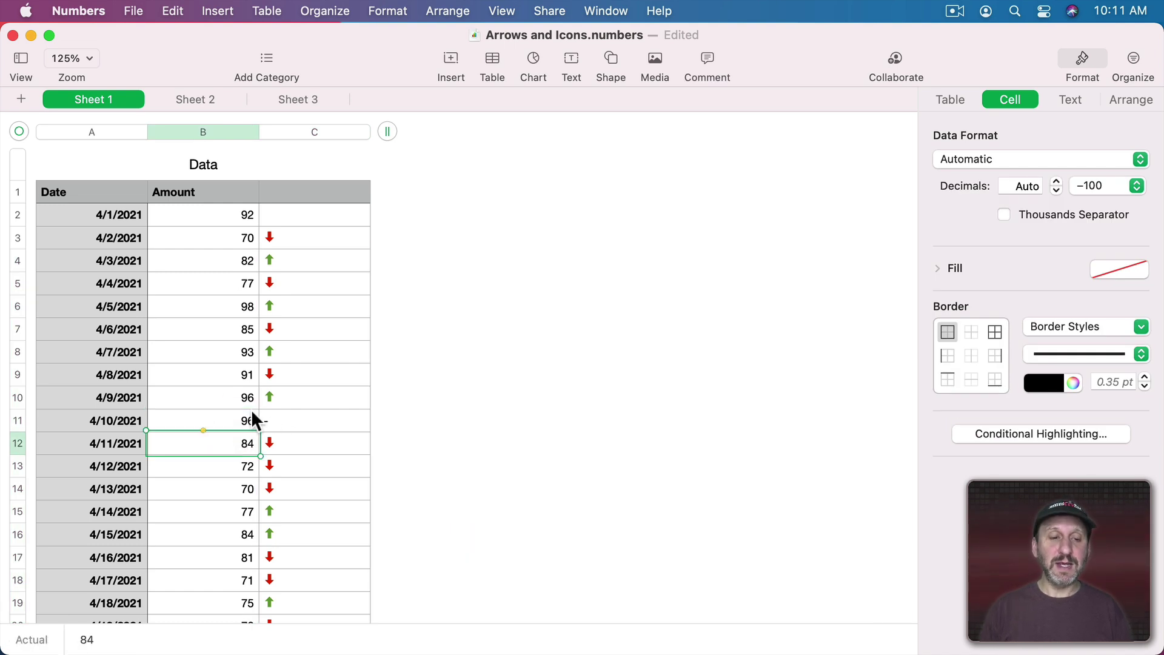
left_click(195, 100)
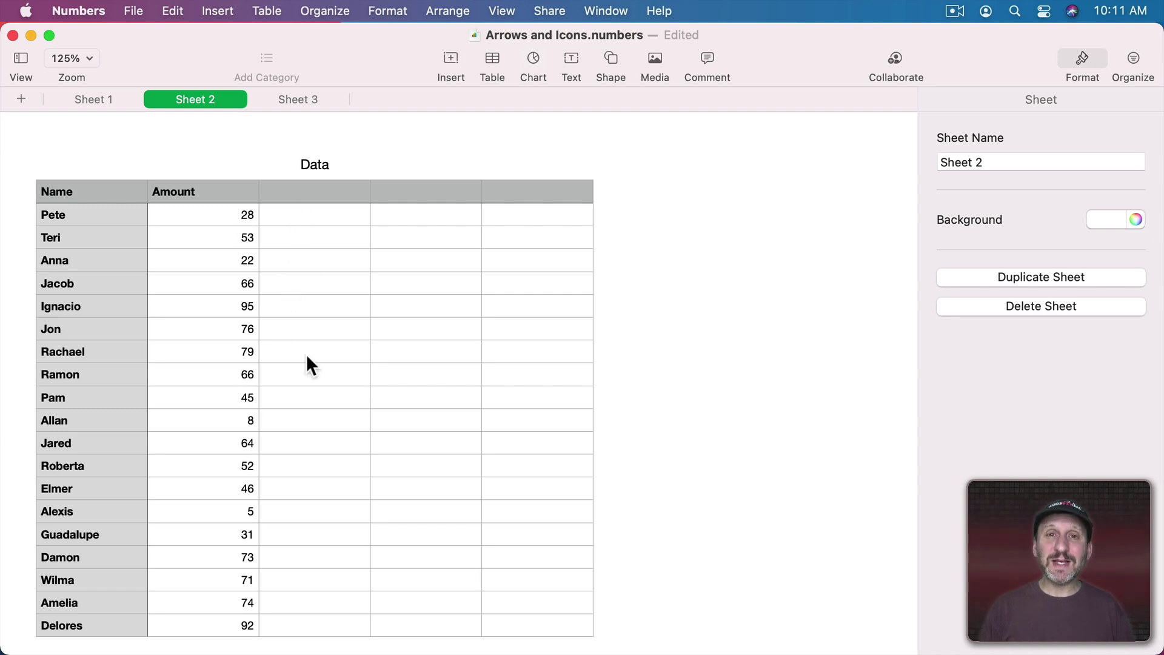
Begin =LEFT(" in C2 beside Pete's amount, checking LEFT in the Functions browser.
left_click(312, 215)
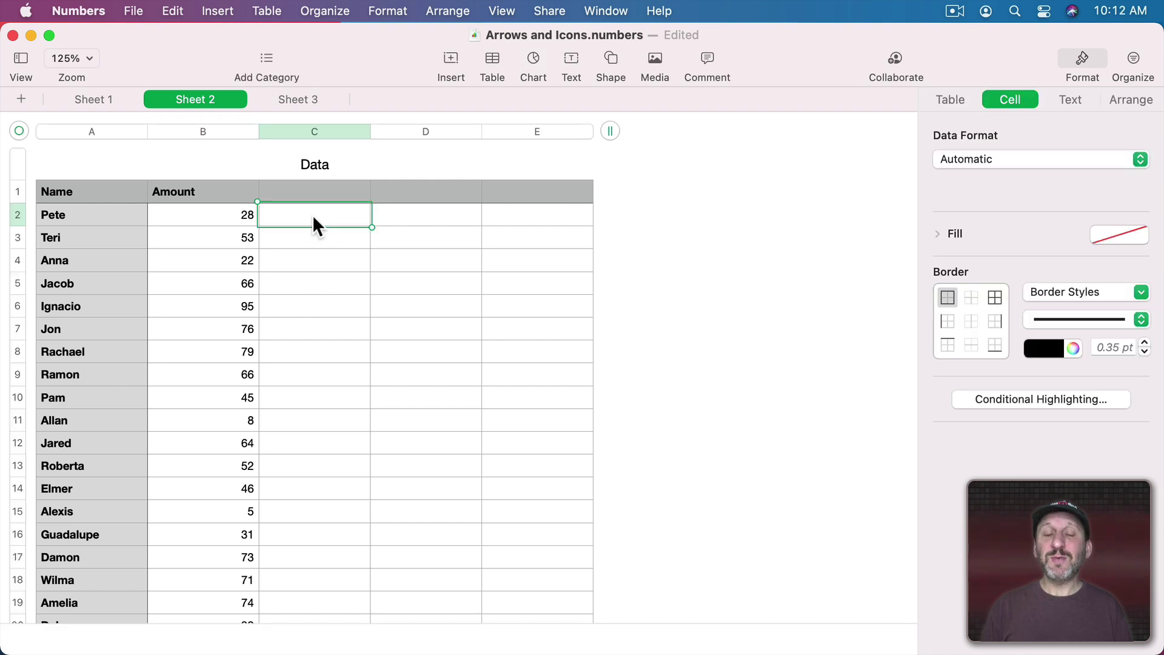
type("=")
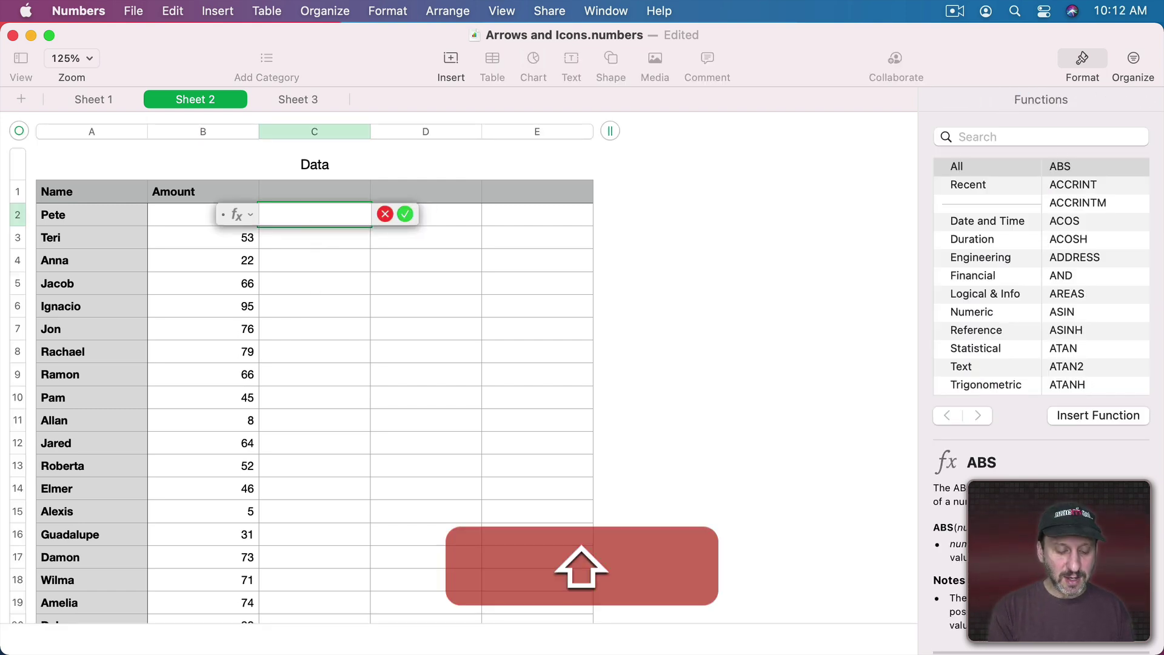
type("LEFT(")
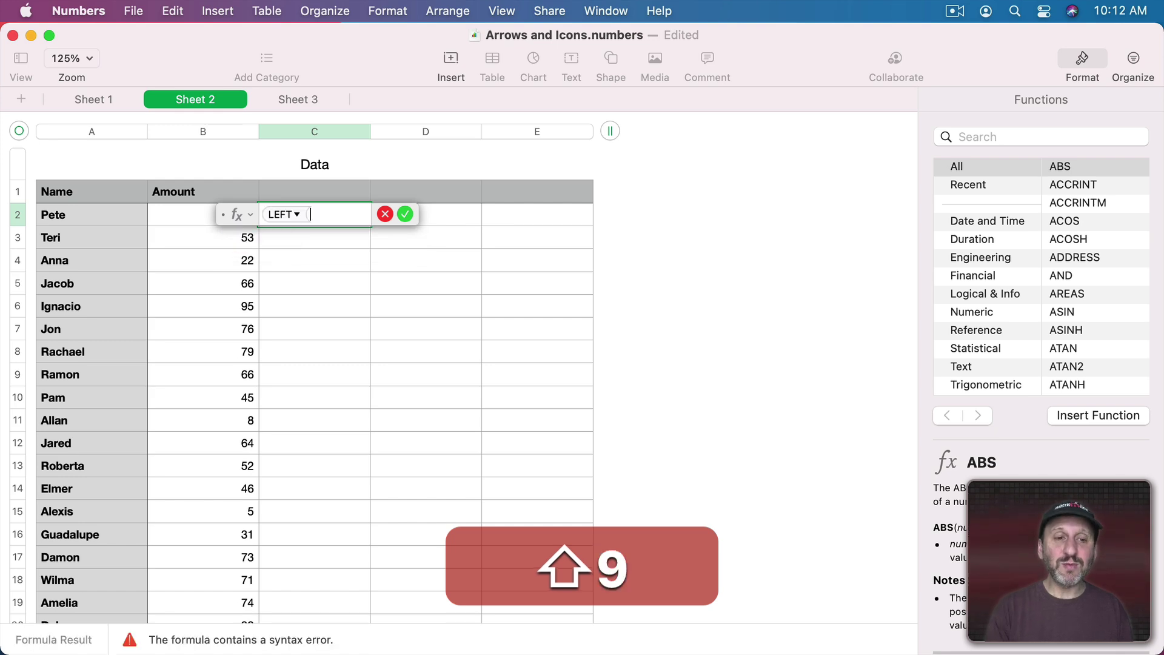
left_click(982, 136)
type("left")
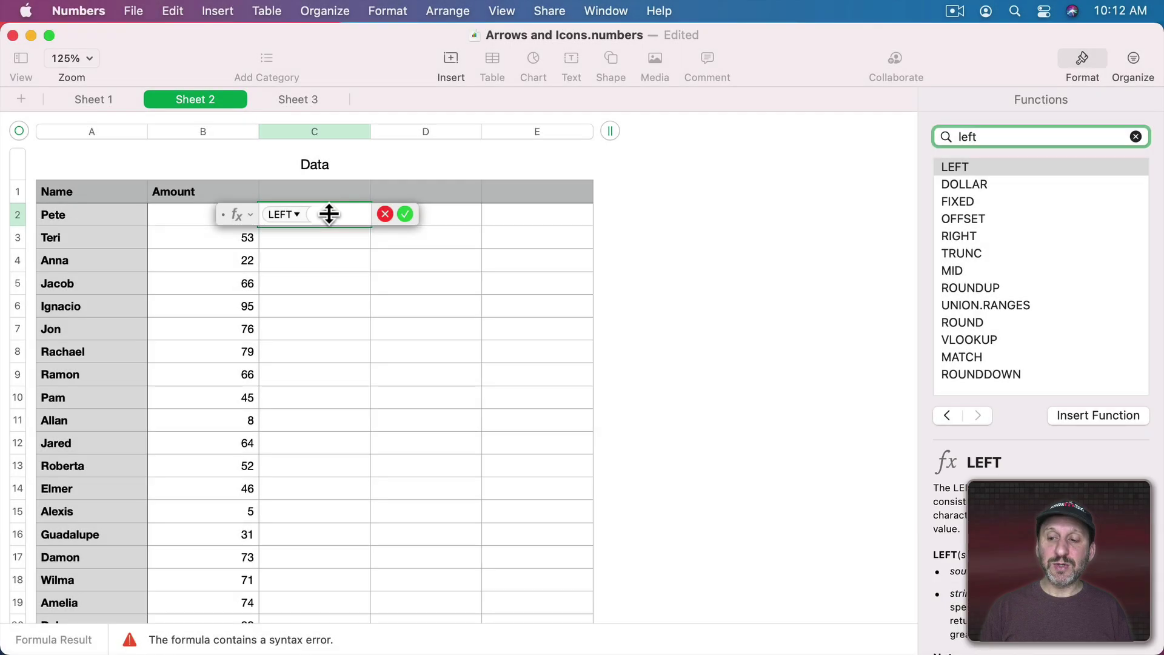
left_click(329, 214)
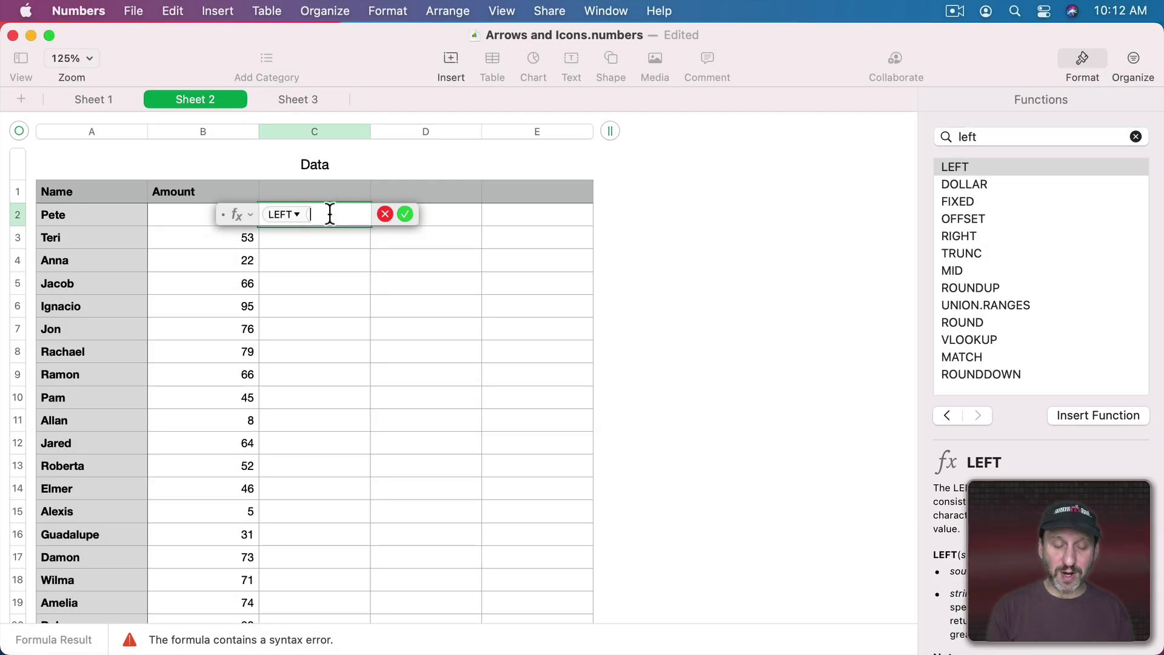
key("shift")
type("\"")
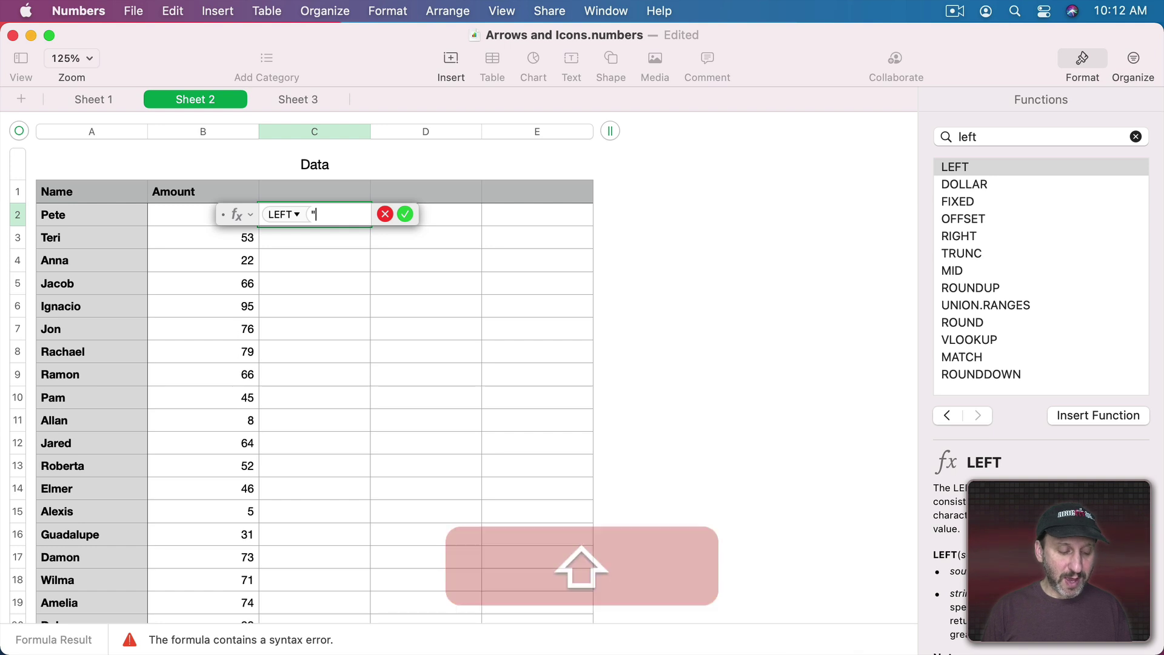
Fill the LEFT text argument with ten black square symbols from the emoji picker.
key("ctrl+super+space")
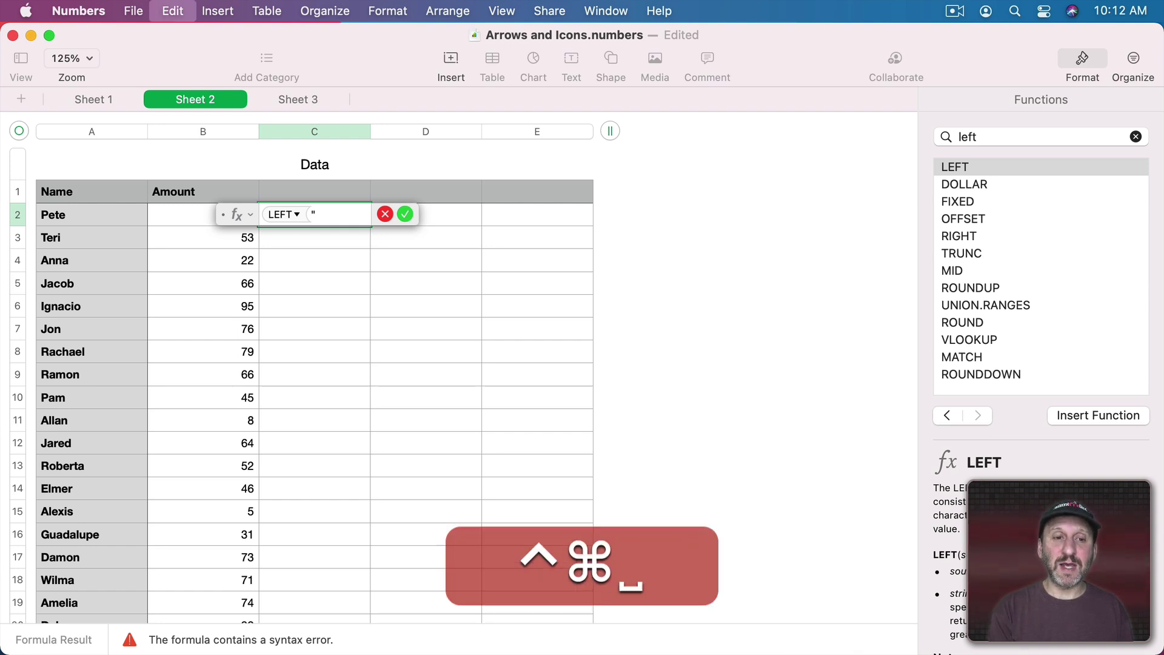
key("BackSpace")
type("square")
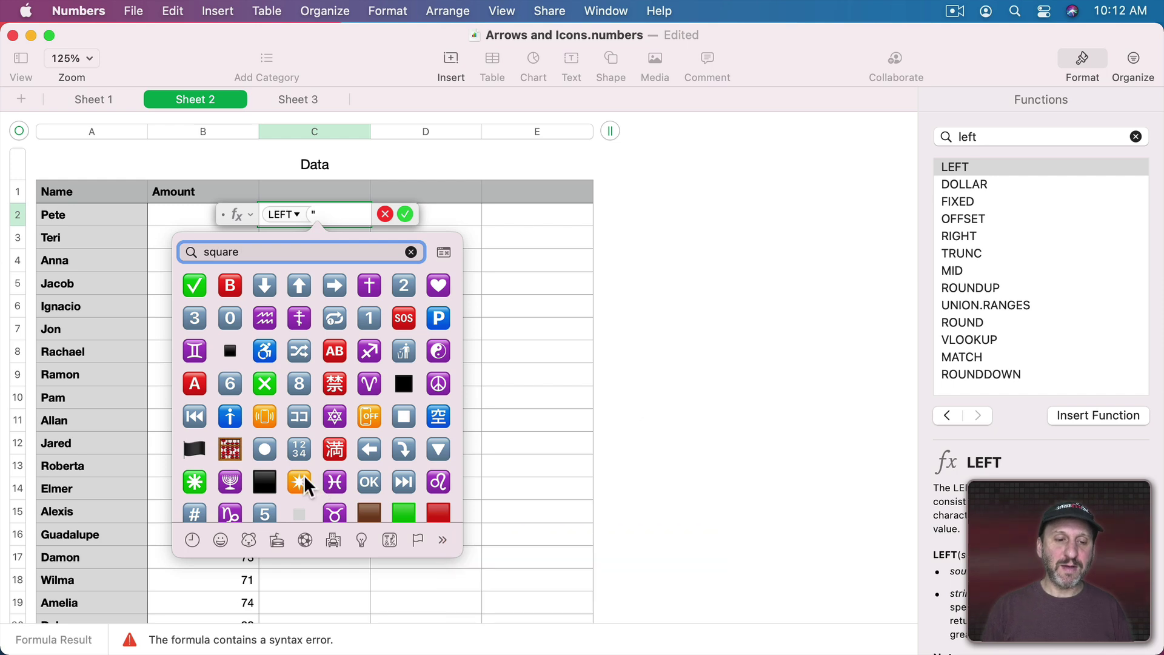
left_click(263, 482)
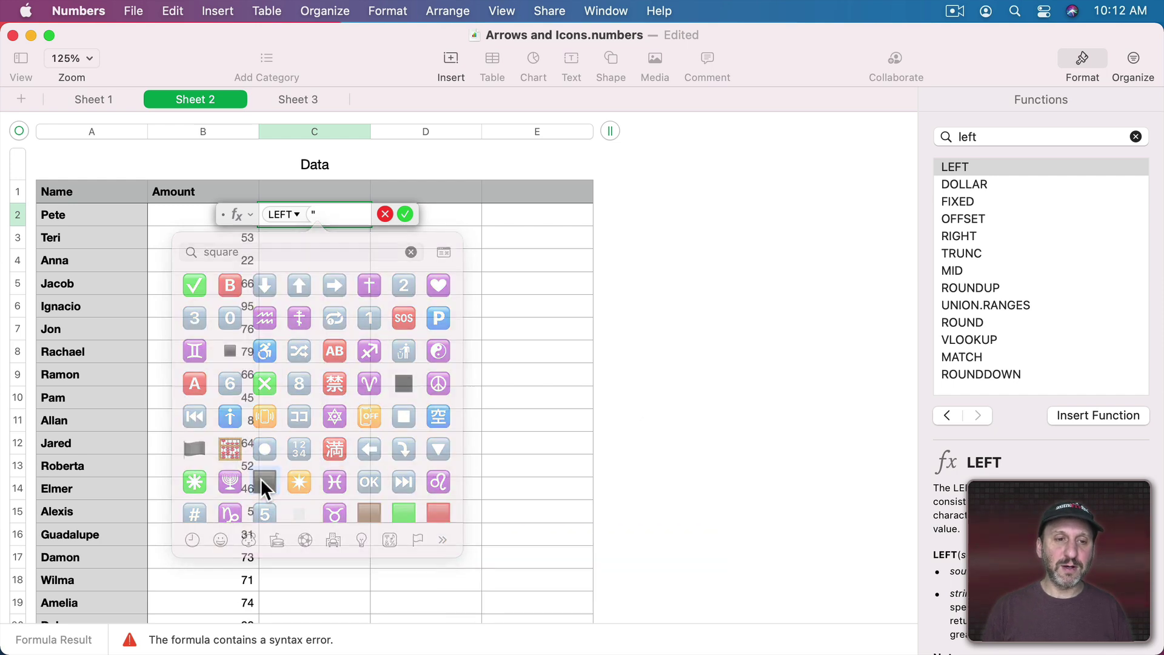
left_click_drag(332, 214, 320, 213)
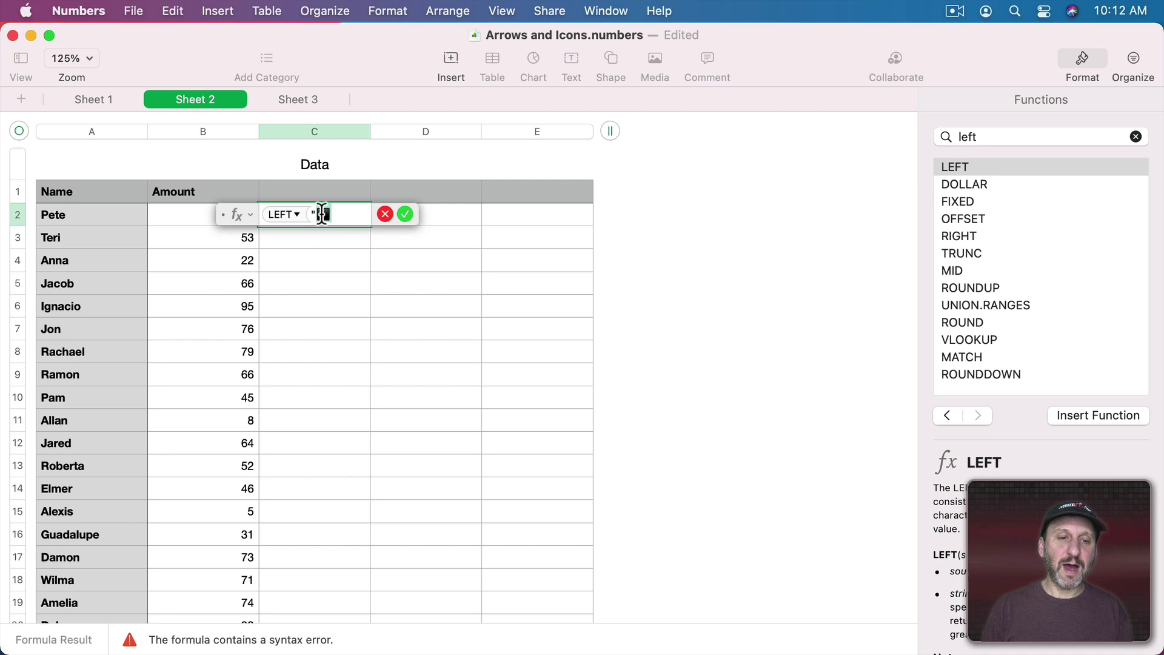
key("cmd+c")
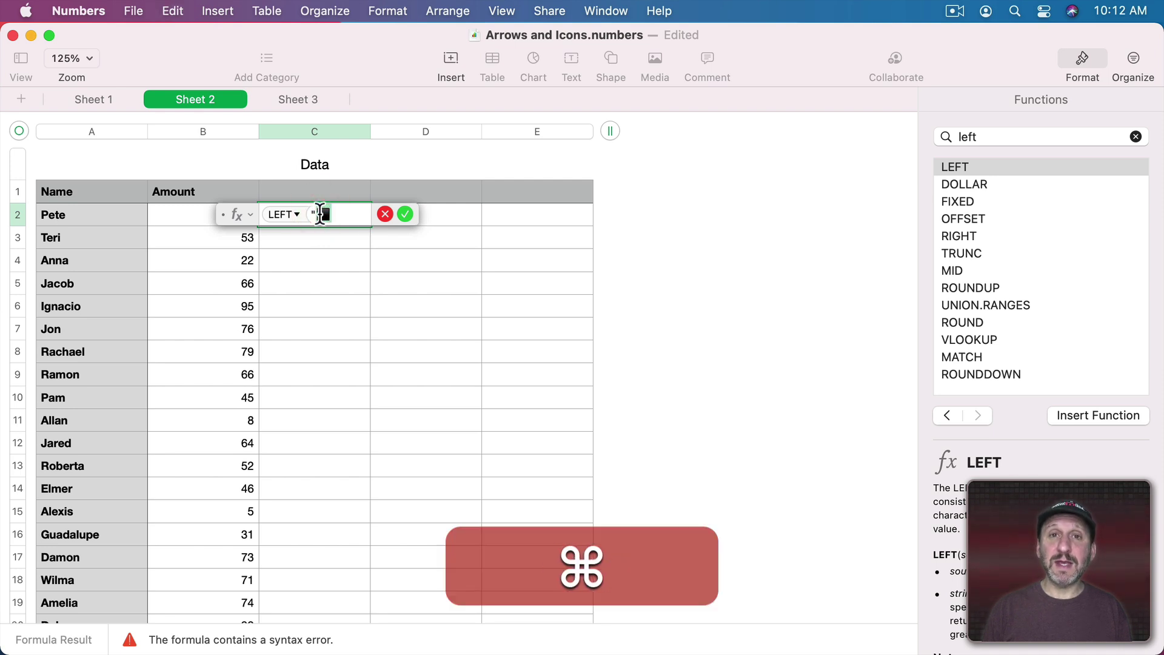
key("super+v")
key("super+v")
key("super+v")
key("super+v")
key("super+v")
key("super+v")
key("super+v")
key("super+v")
key("super+v")
key("super+v")
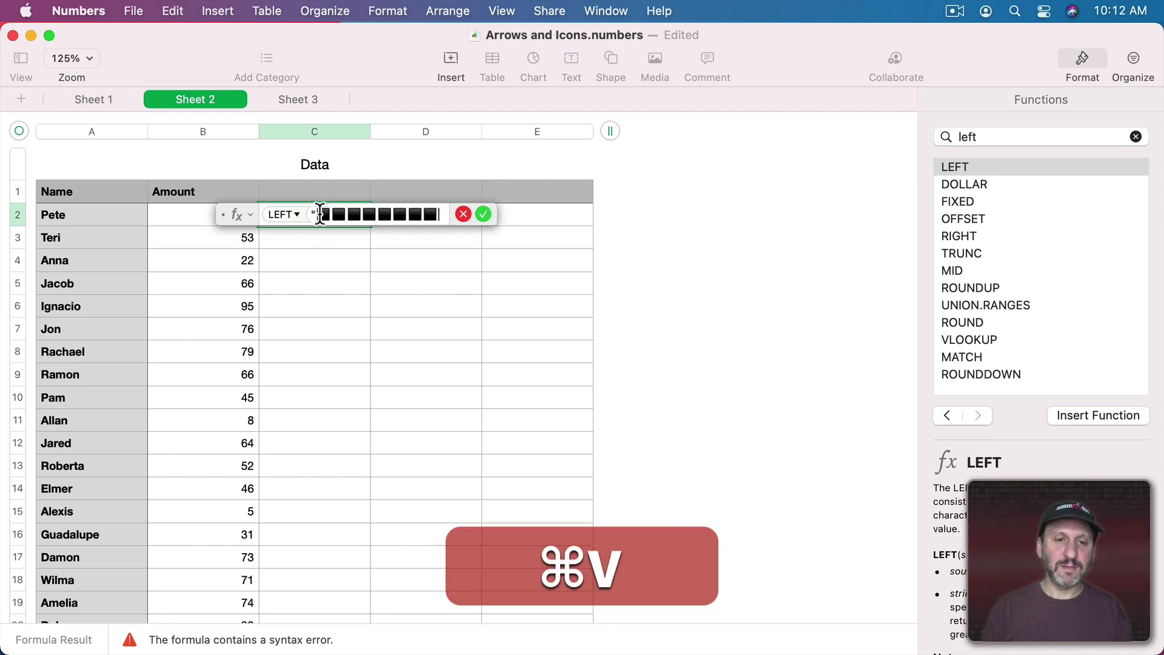
type("\",")
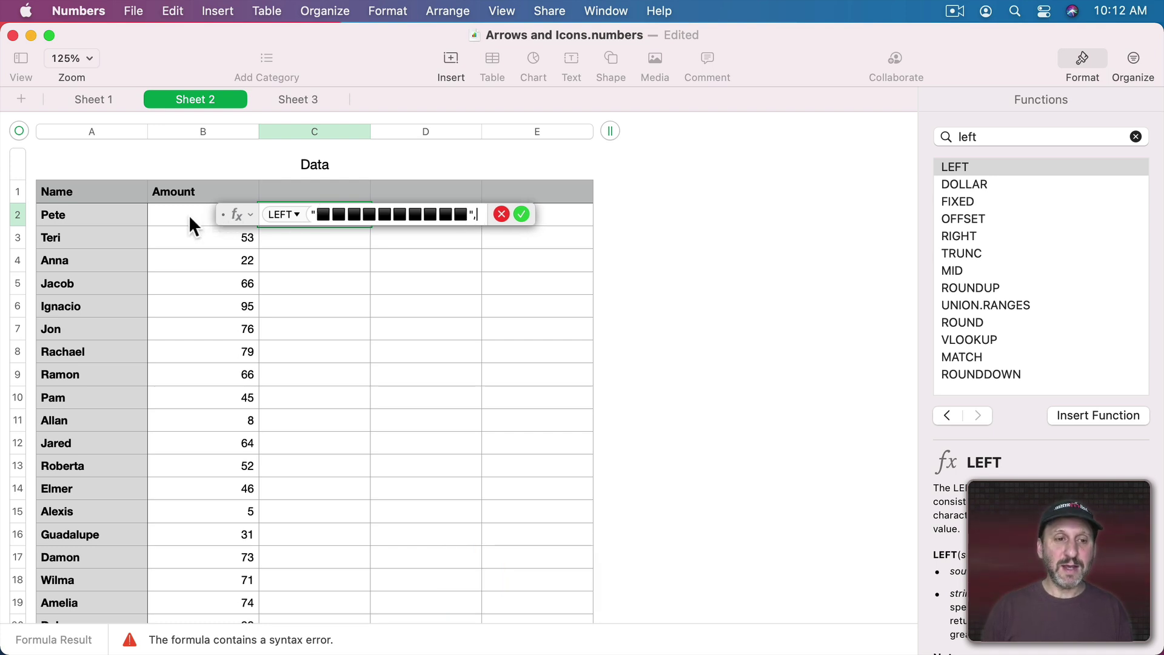
Use Pete's amount B2/10 as the character count and commit the bar formula.
left_click_drag(225, 216, 234, 238)
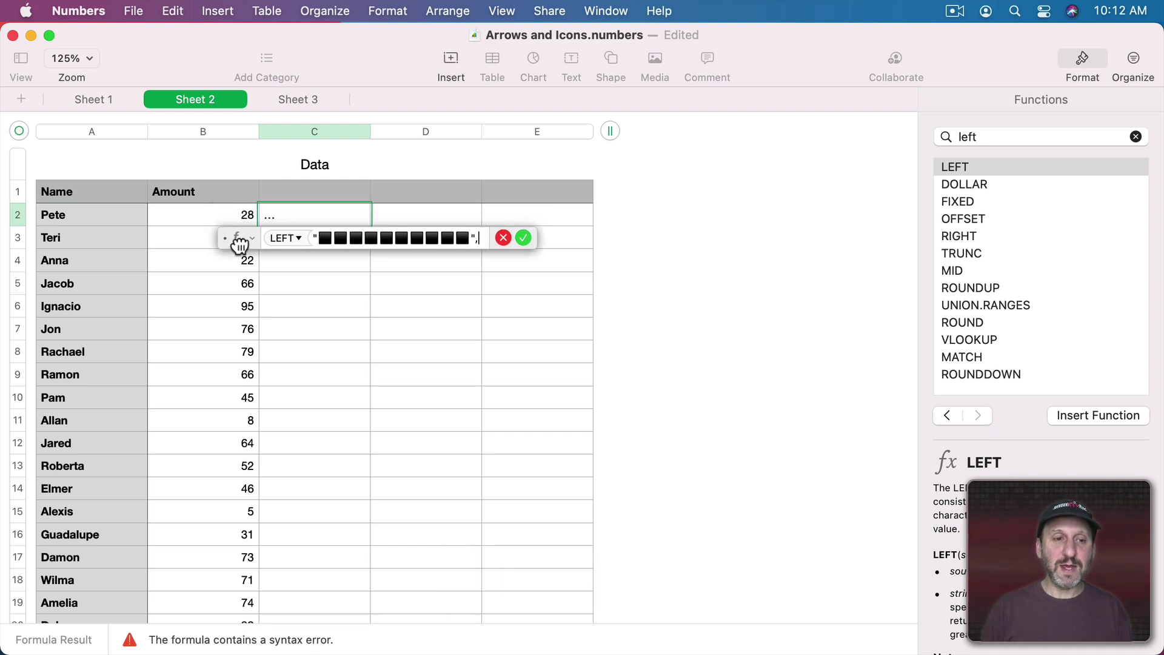
left_click(212, 216)
type("/10")
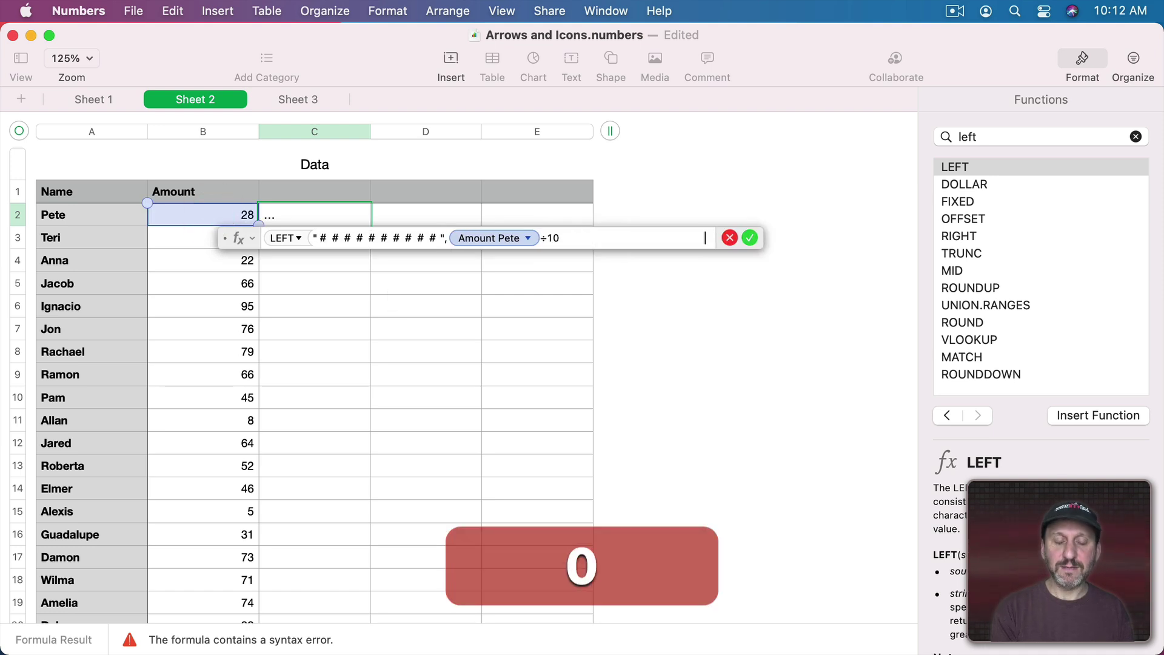
type(")")
key("Return")
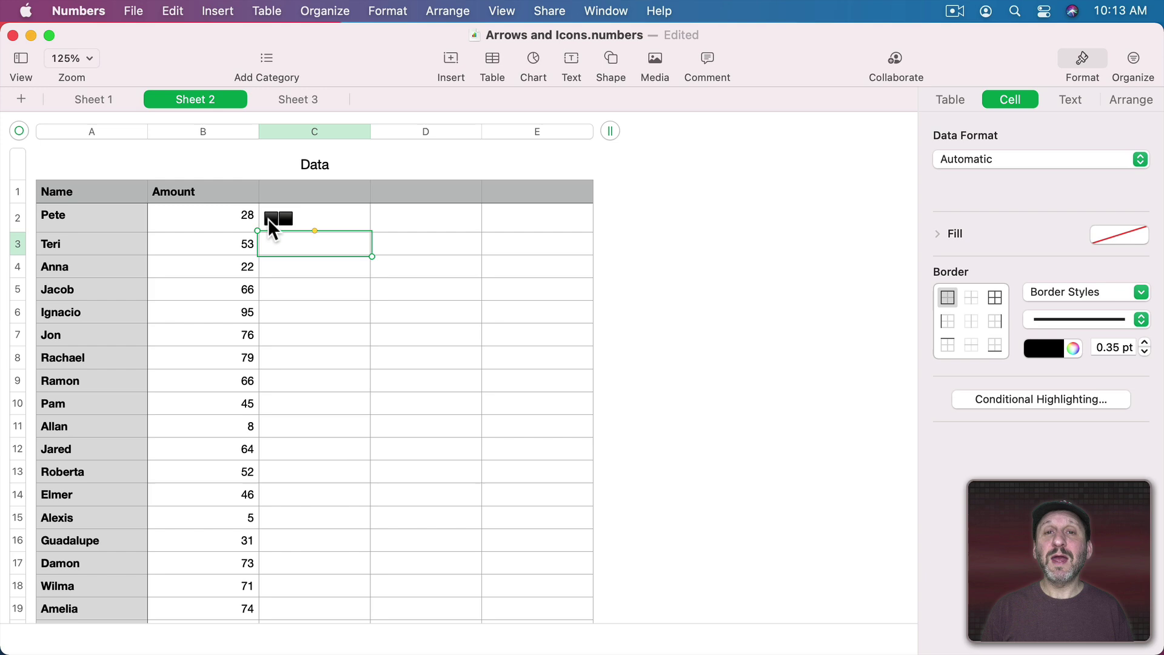
Wrap Pete's amount ÷10 in ROUND(…,0) in C2's formula to get three squares.
double_click(310, 220)
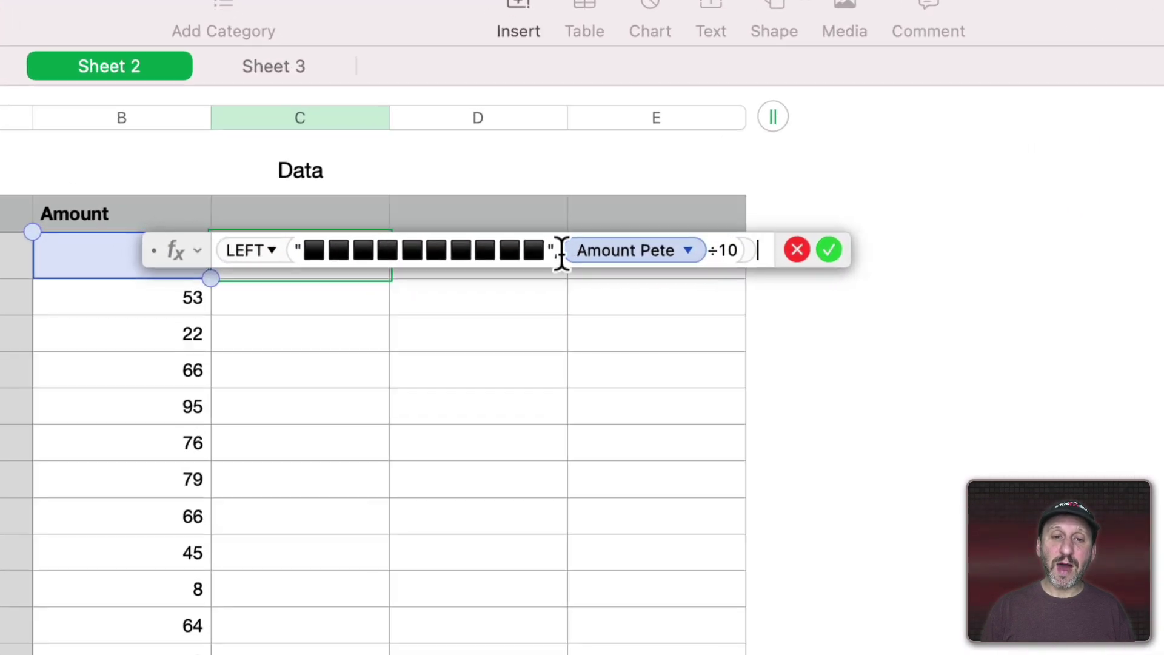
left_click(560, 251)
type("ROU")
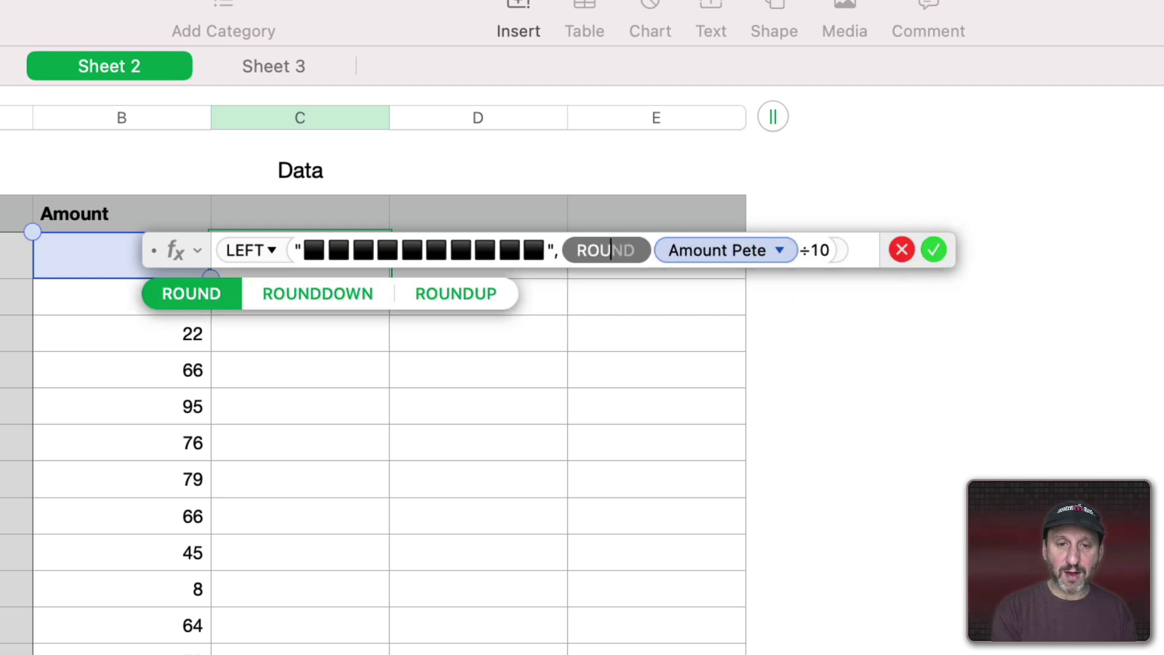
key("Return")
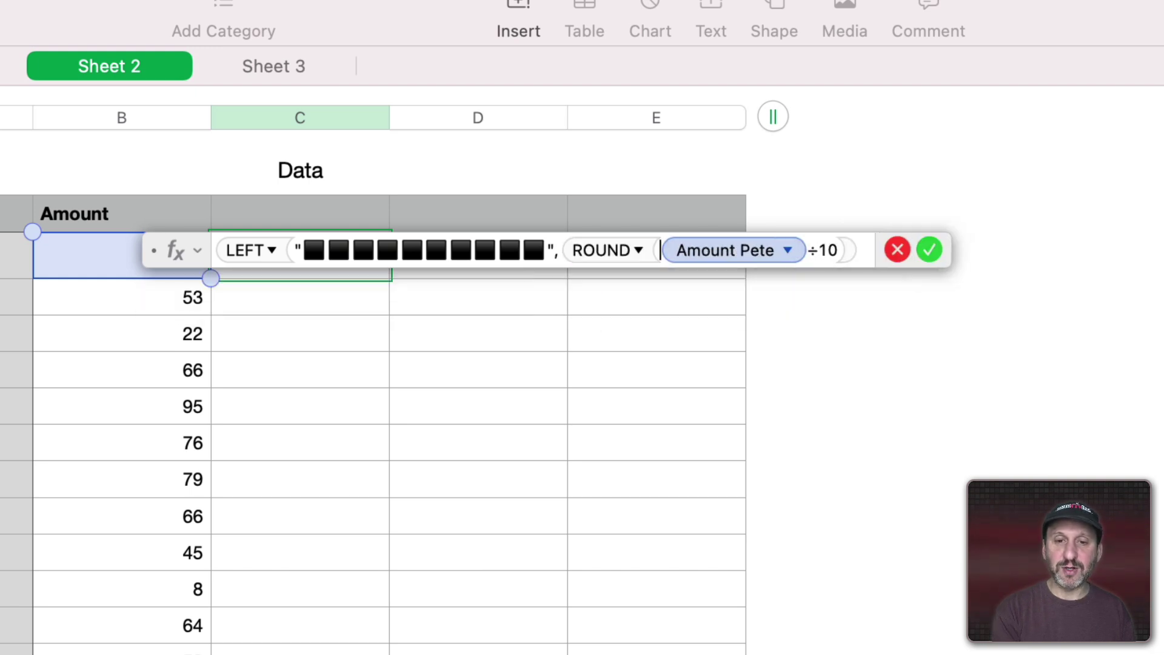
left_click(833, 251)
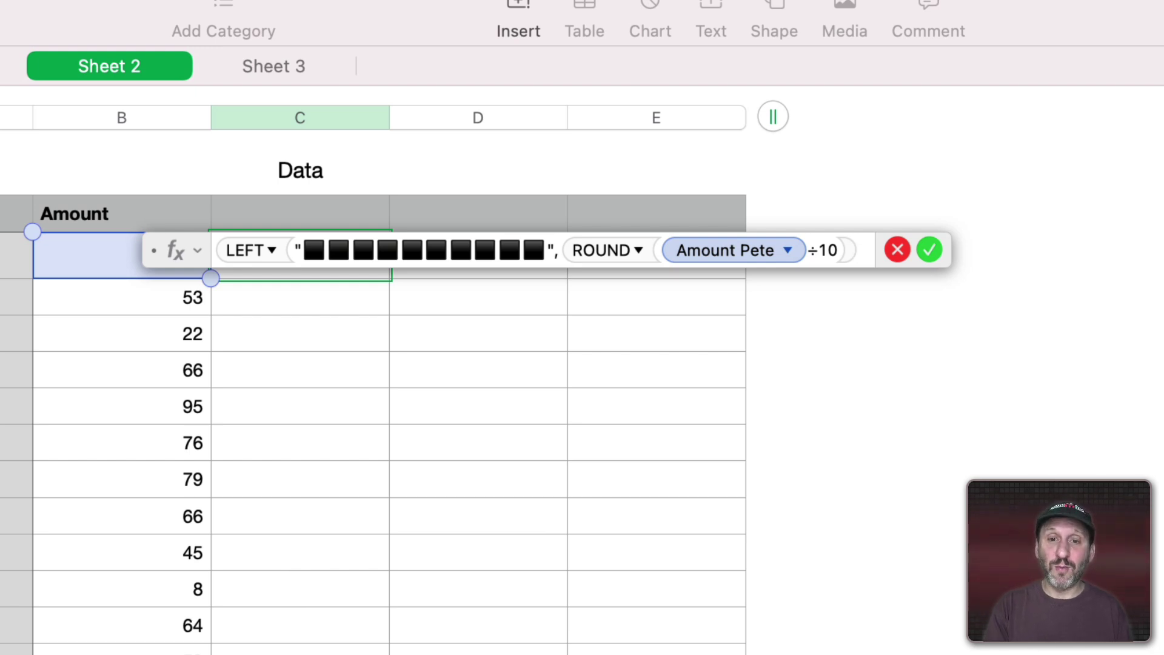
left_click(839, 250)
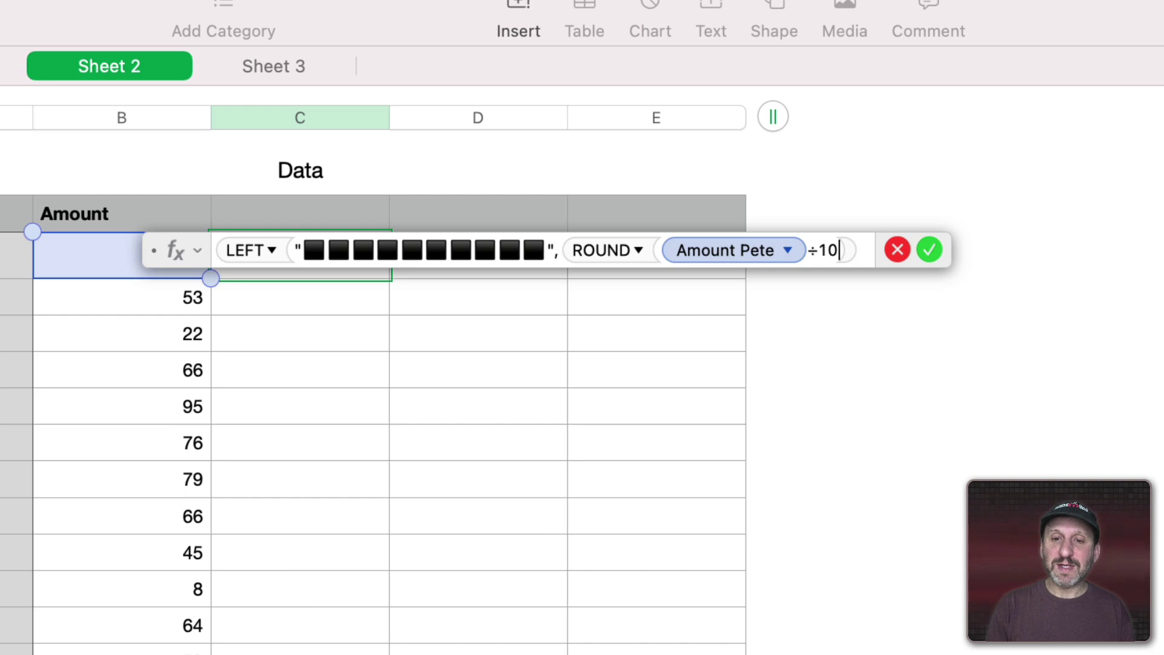
type(",")
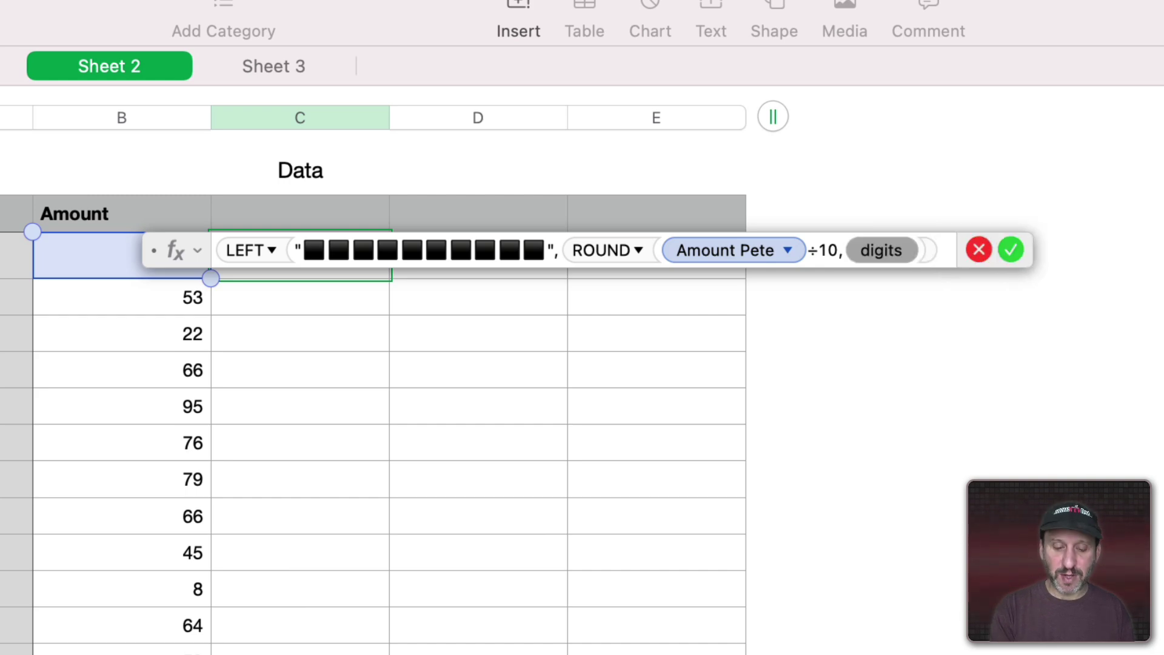
type("0")
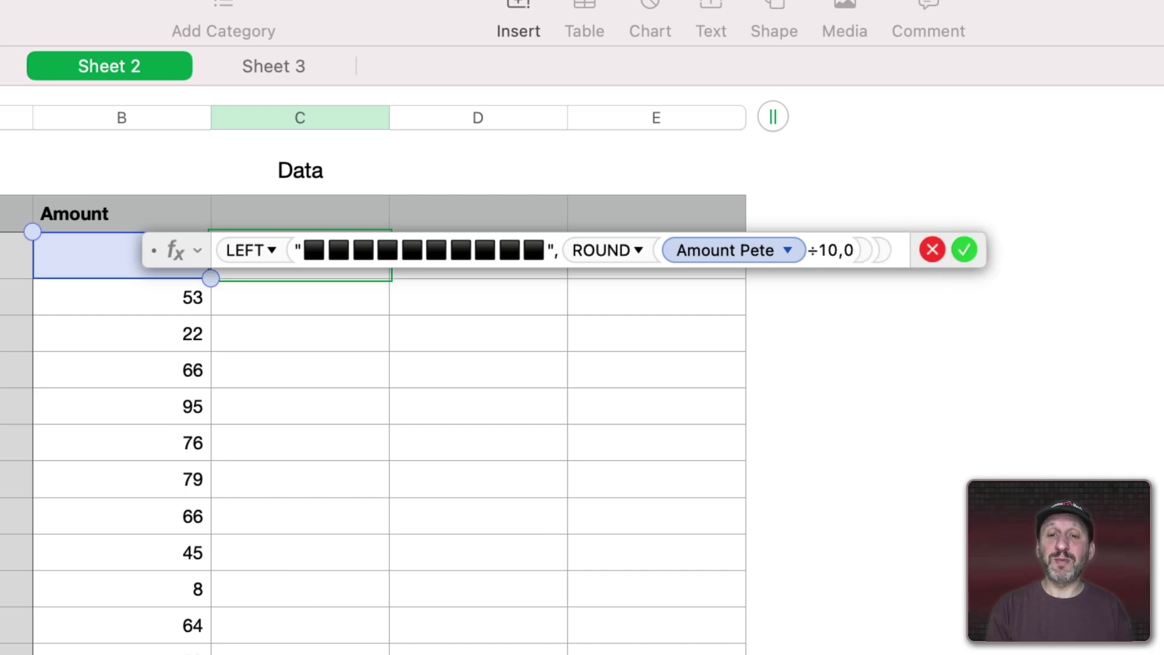
key("Return")
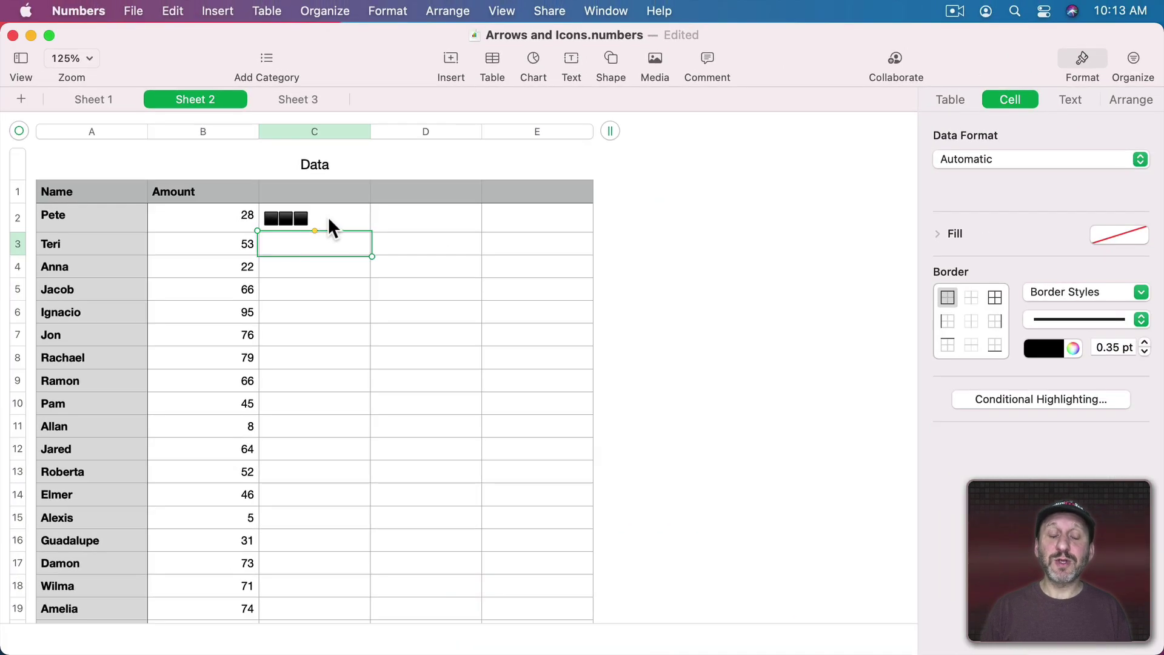
Copy C2's bar formula into all of column C and drag column C wider.
left_click(329, 216)
key("super+c")
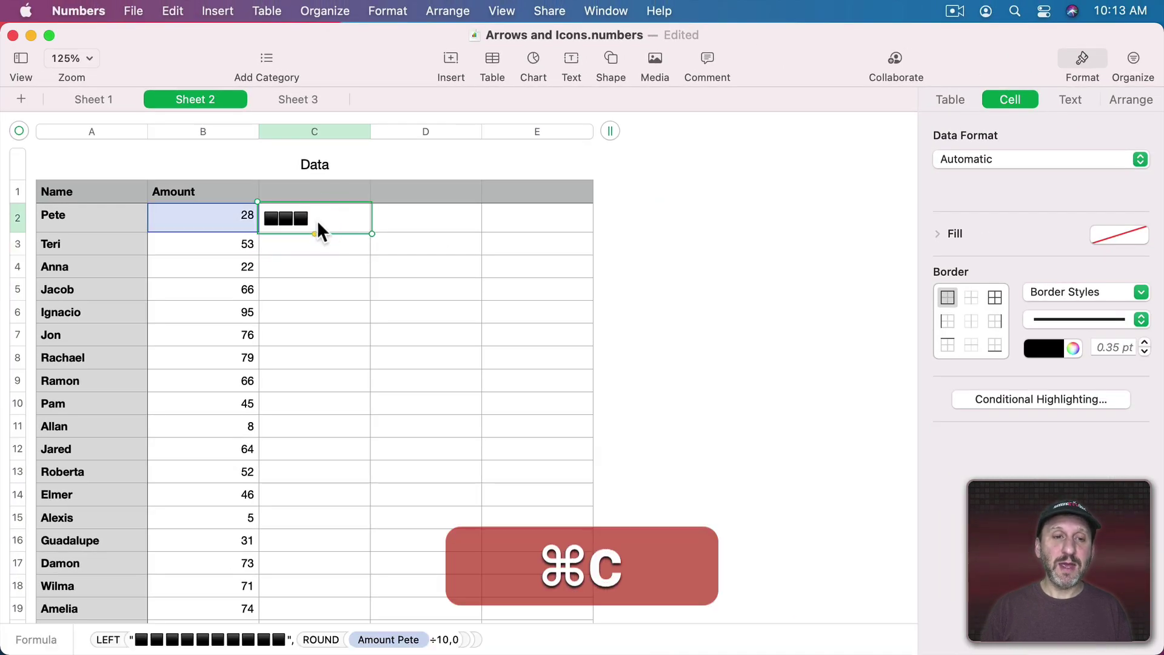
left_click(325, 131)
key("super+v")
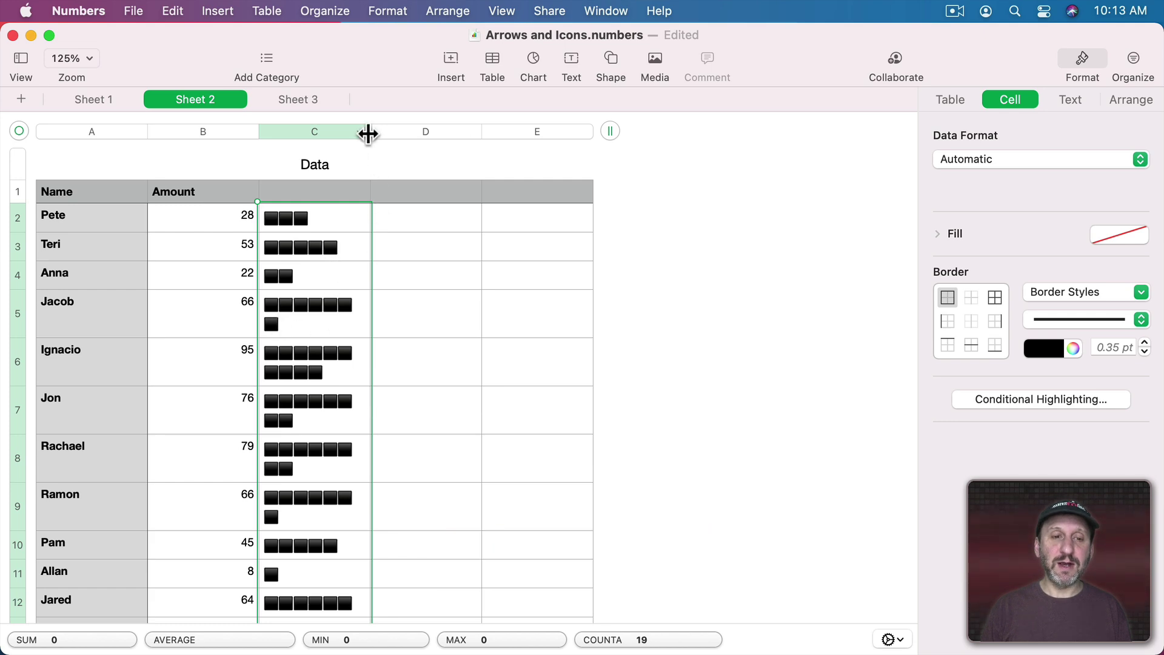
left_click_drag(368, 133, 442, 138)
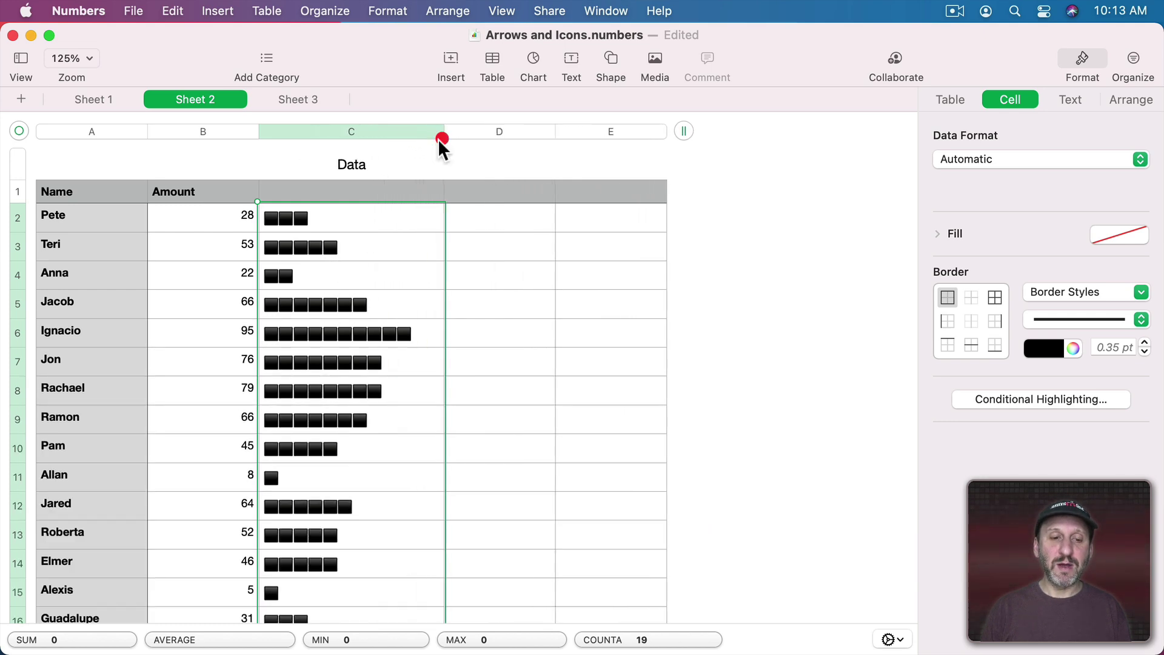
scroll(384, 395, "down", 5)
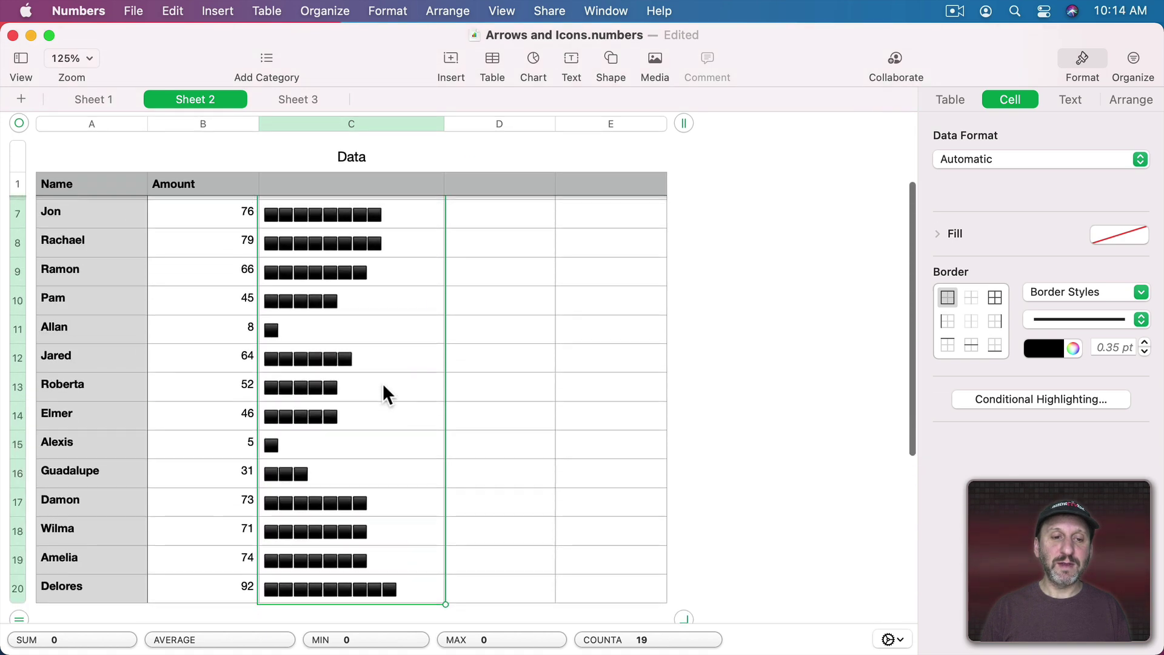
Reduce column C's font size from 10 pt to 5 pt in the Text format panel.
scroll(385, 395, "up", 5)
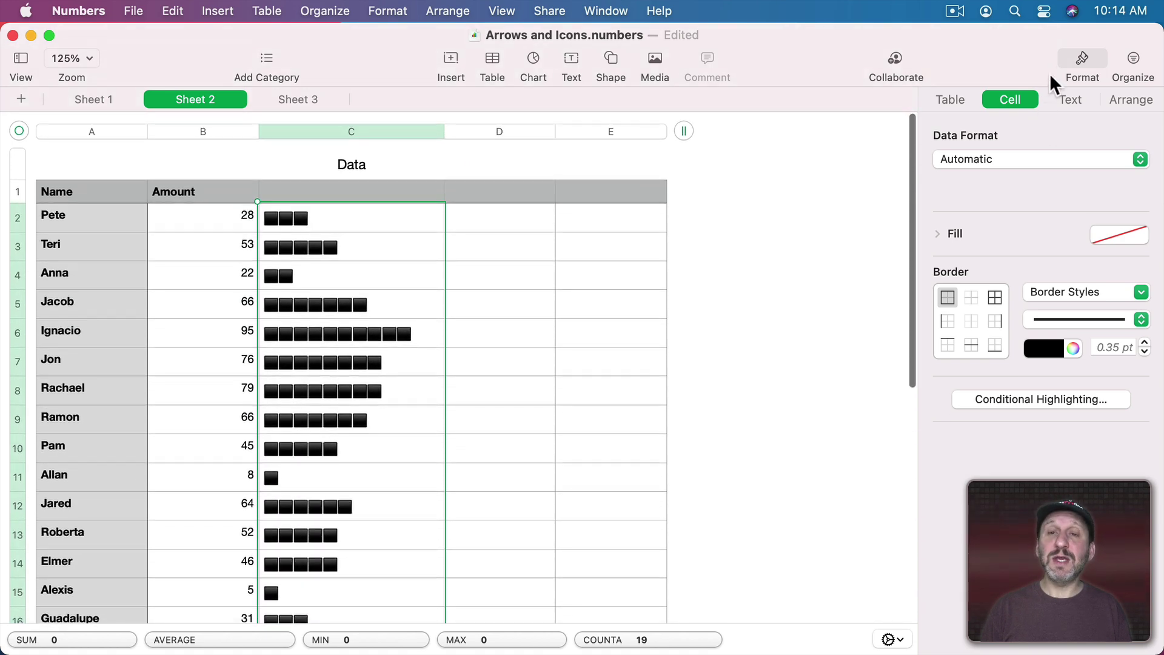
left_click(1072, 99)
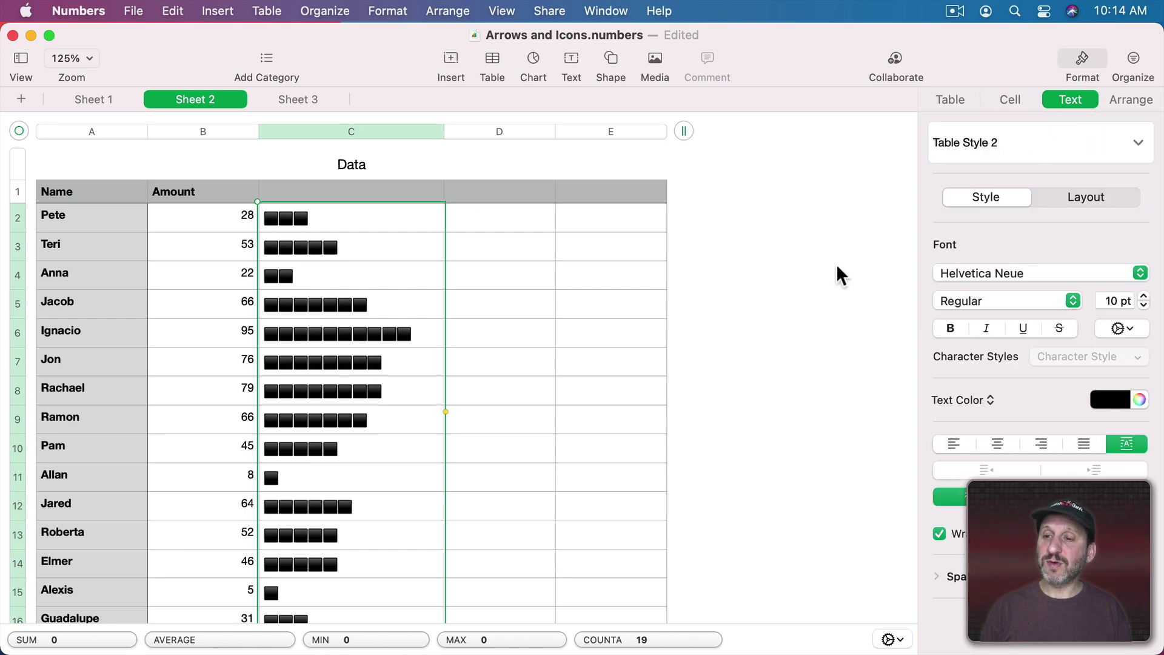
left_click(1143, 305)
left_click(1144, 305)
left_click(1144, 305)
left_click(1144, 306)
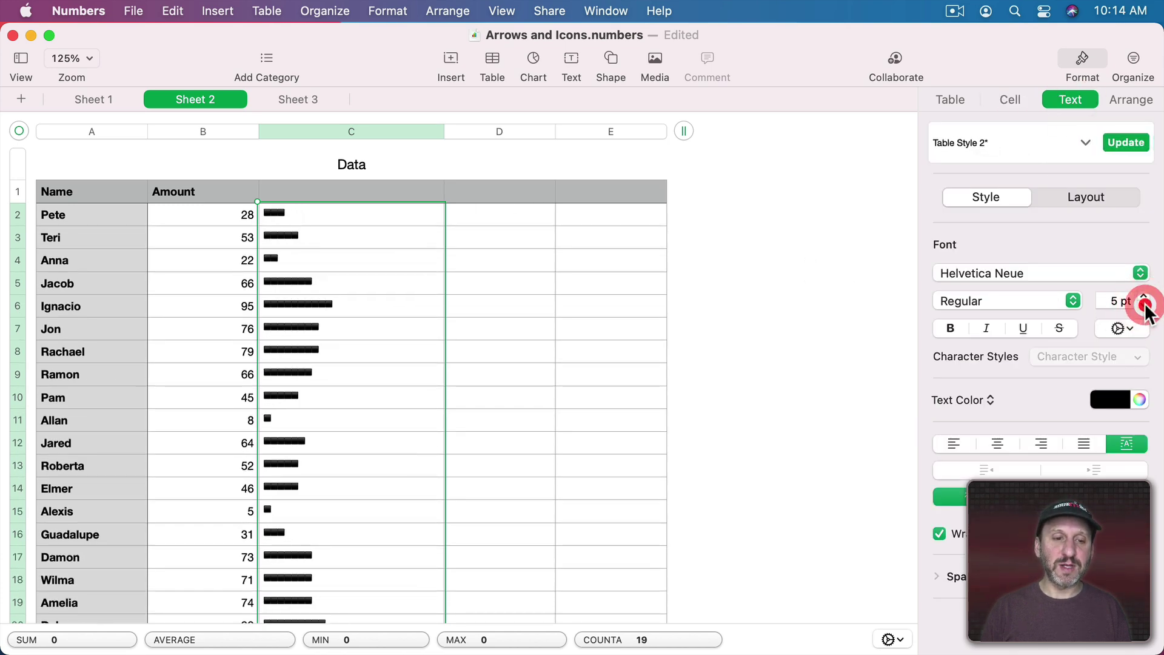
left_click(1144, 305)
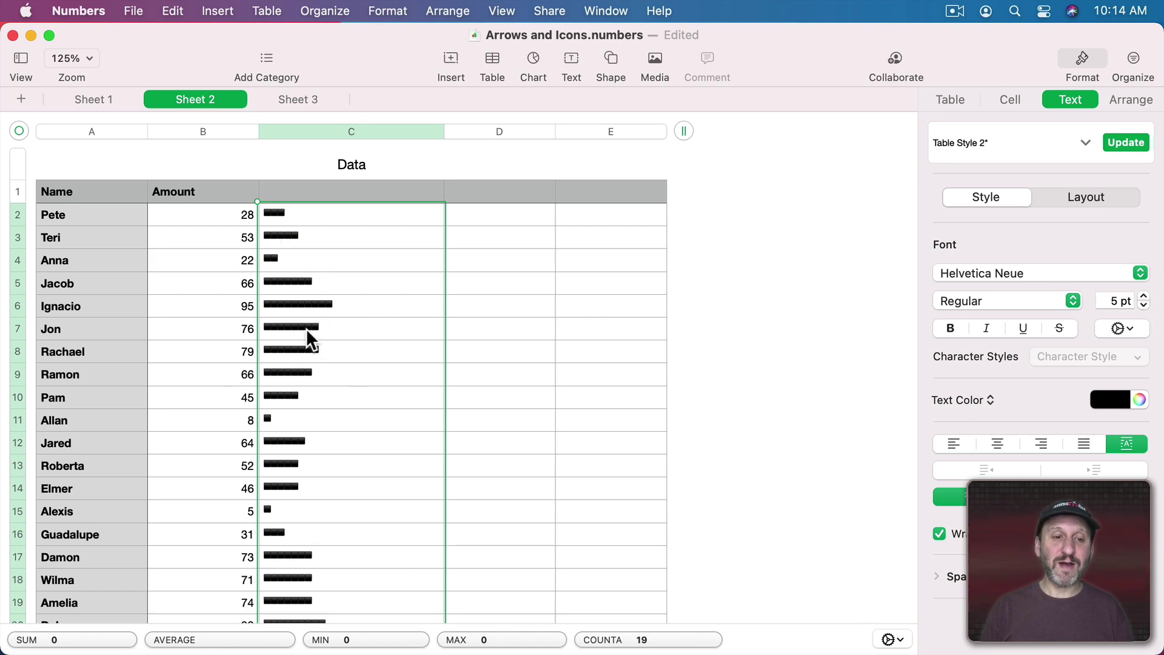
scroll(351, 500, "down", 5)
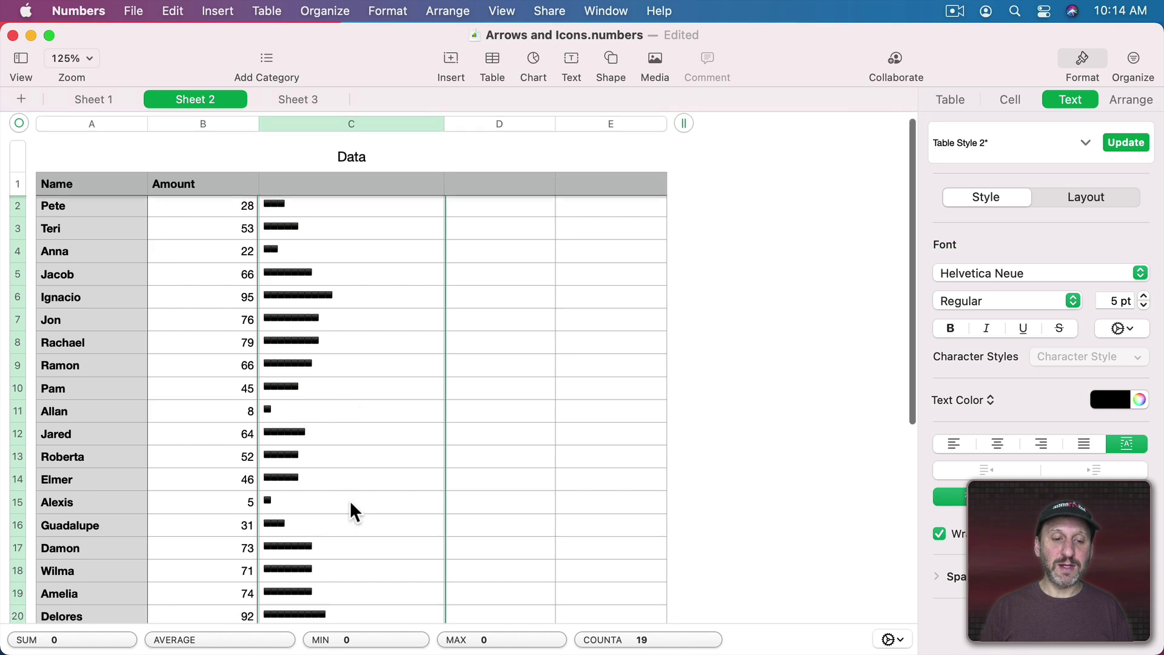
scroll(339, 492, "up", 5)
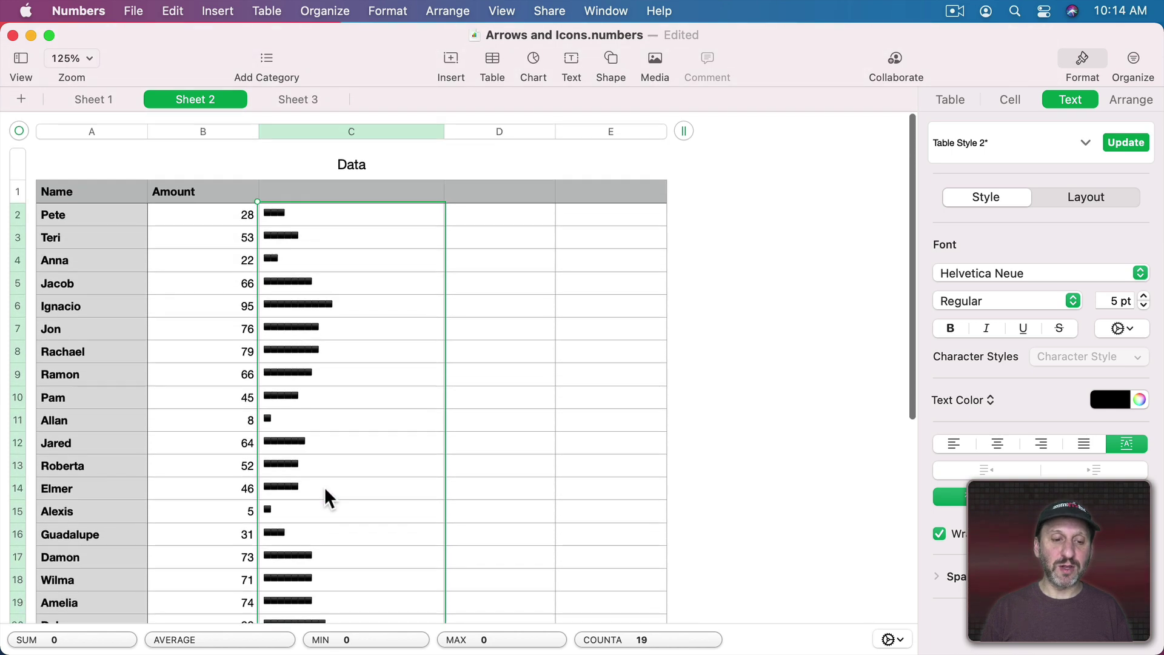
key("Escape")
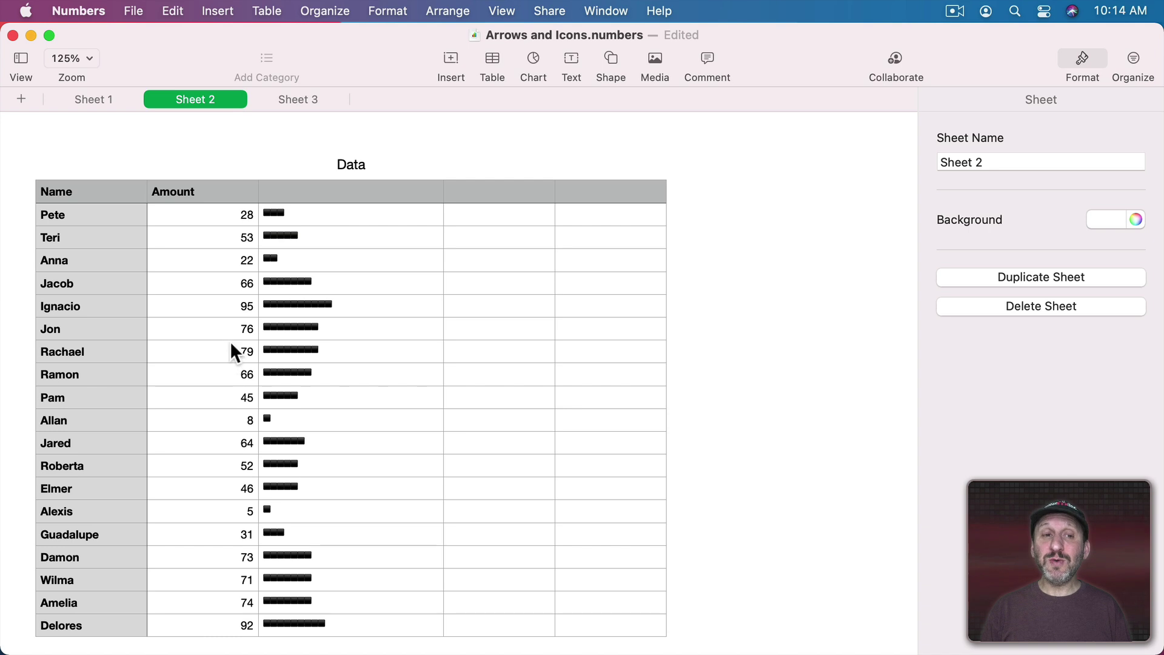
left_click(300, 103)
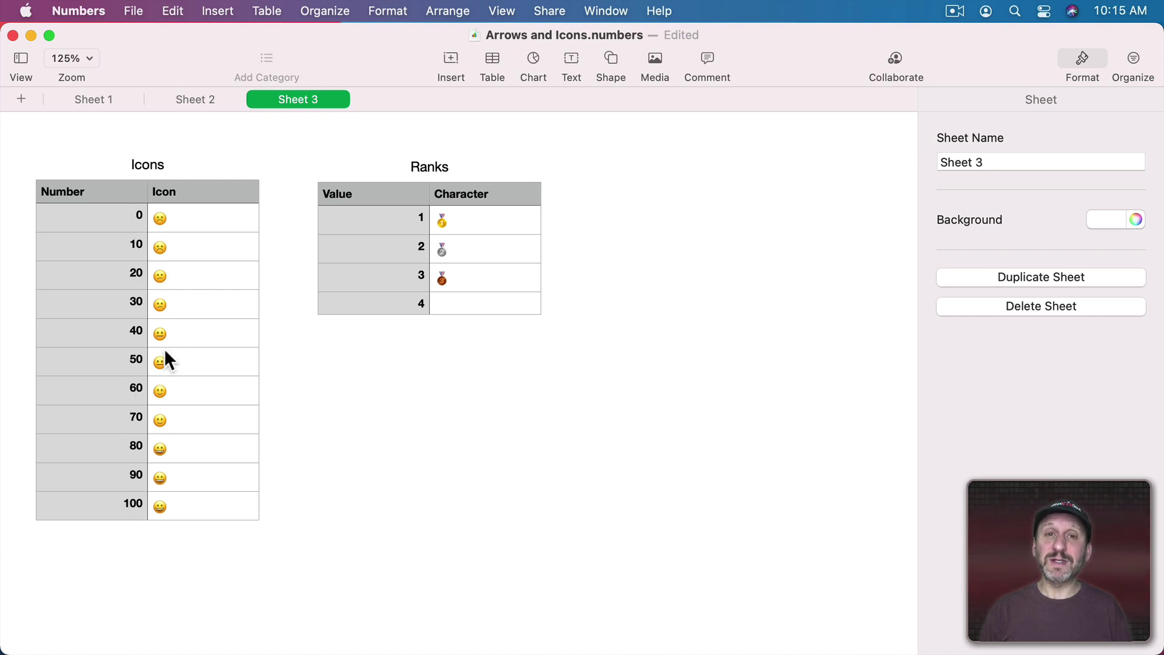
left_click(172, 218)
left_click(180, 246)
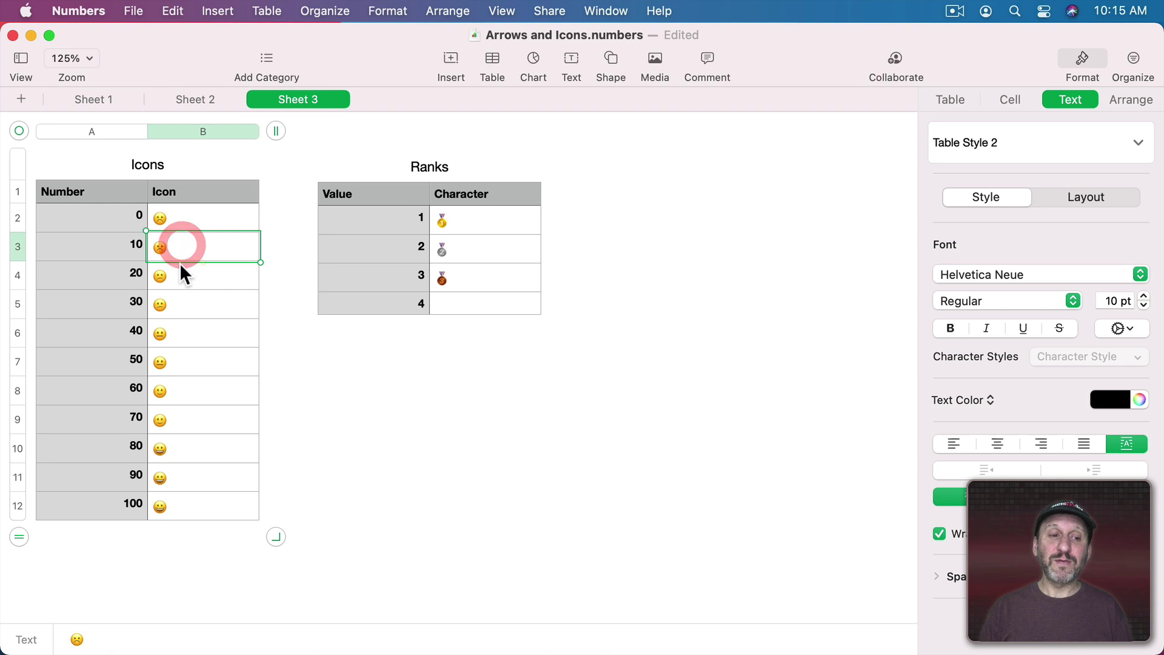
left_click(180, 265)
left_click(181, 306)
left_click(180, 332)
left_click(181, 362)
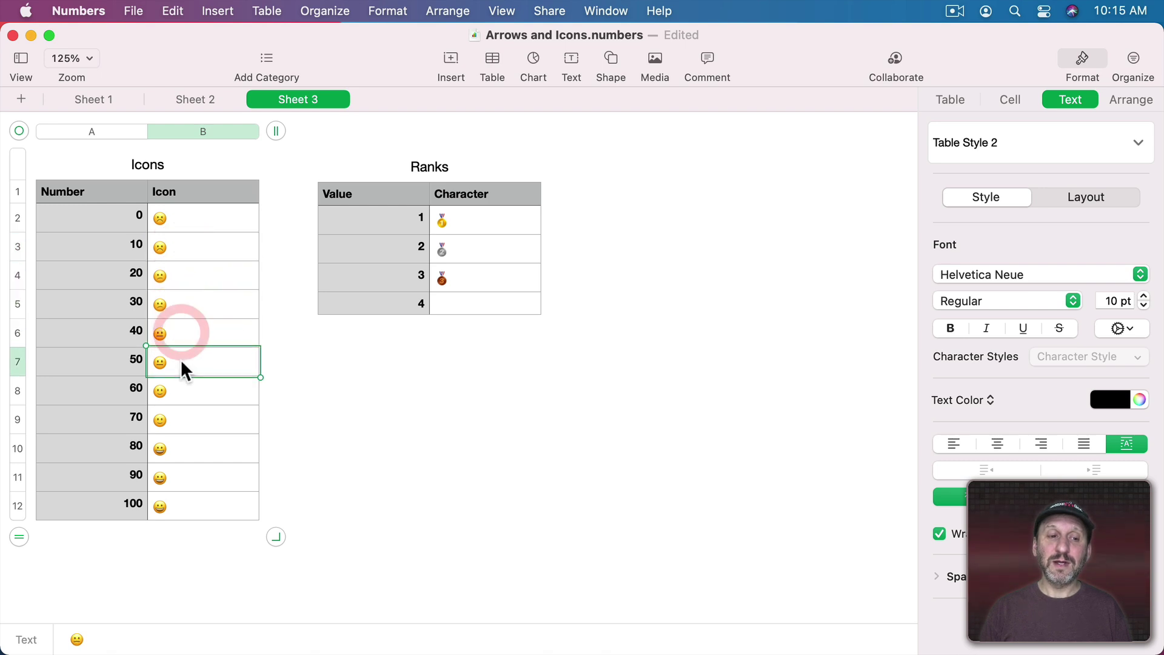
left_click(185, 217)
left_click(190, 509)
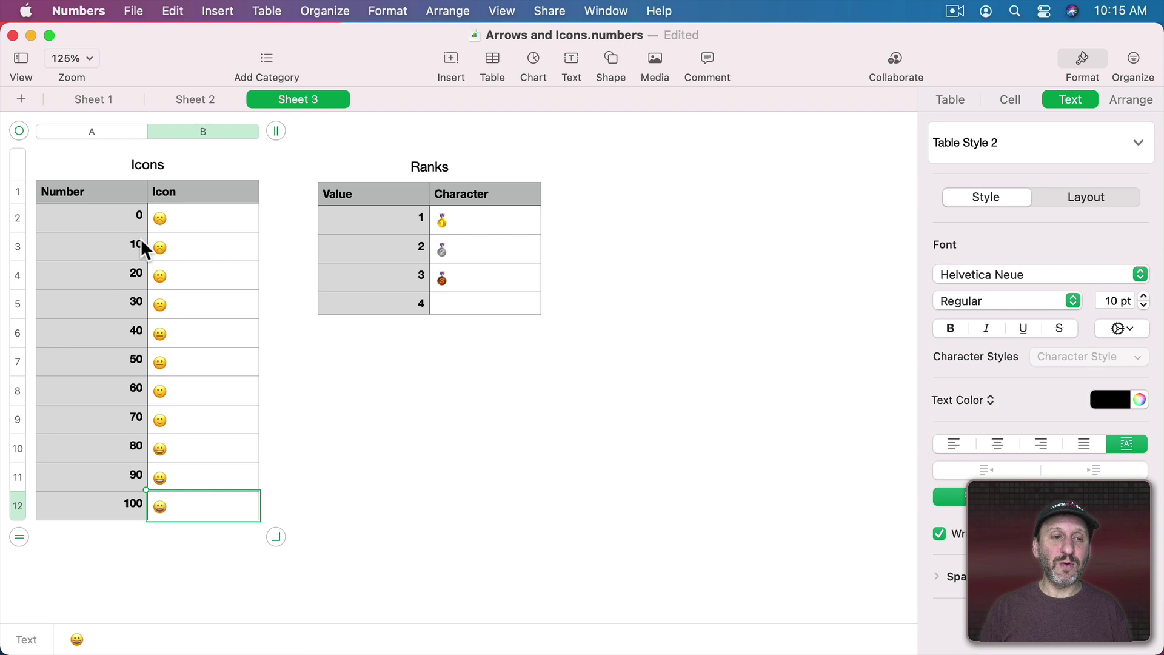
left_click(174, 305)
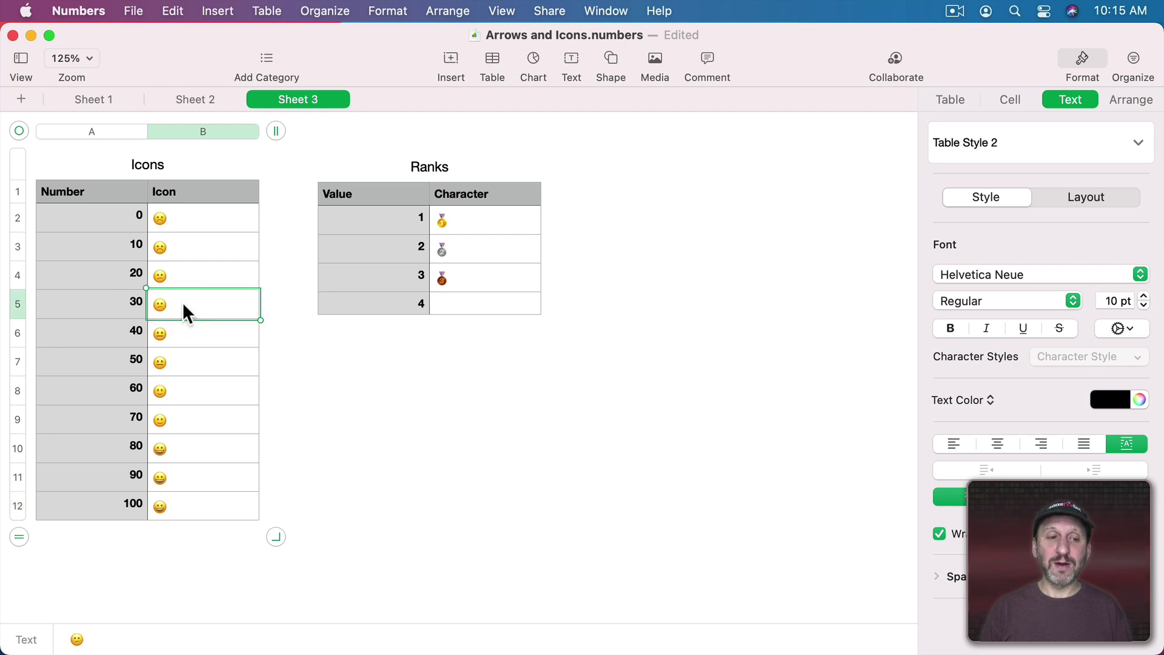
left_click(177, 419)
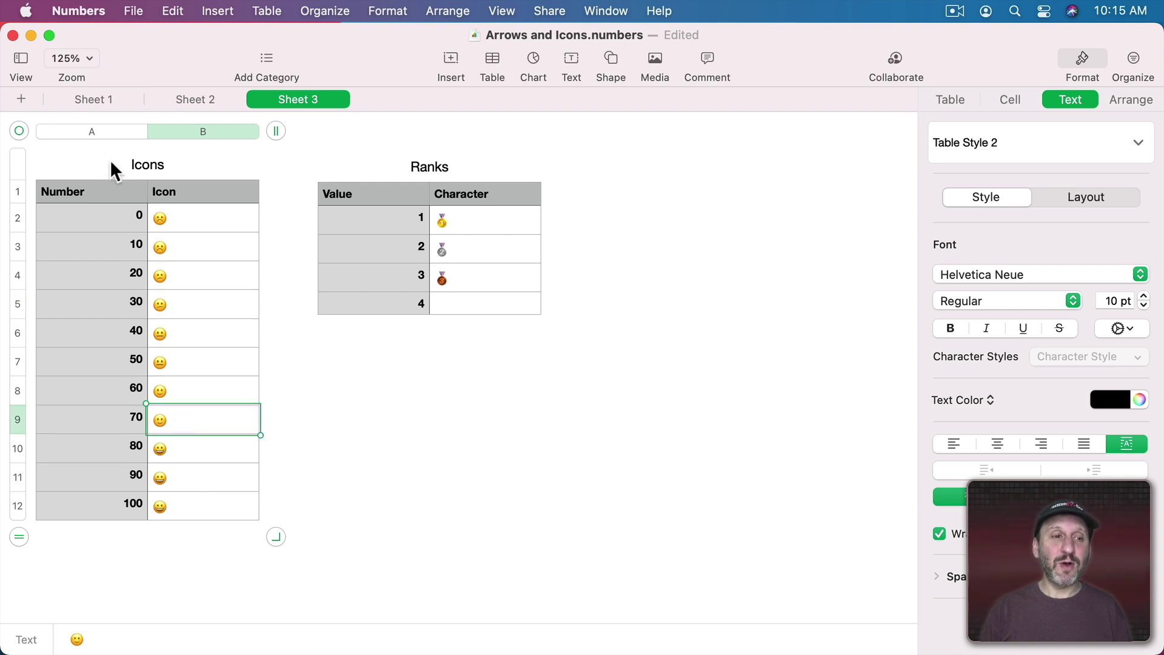
left_click(194, 99)
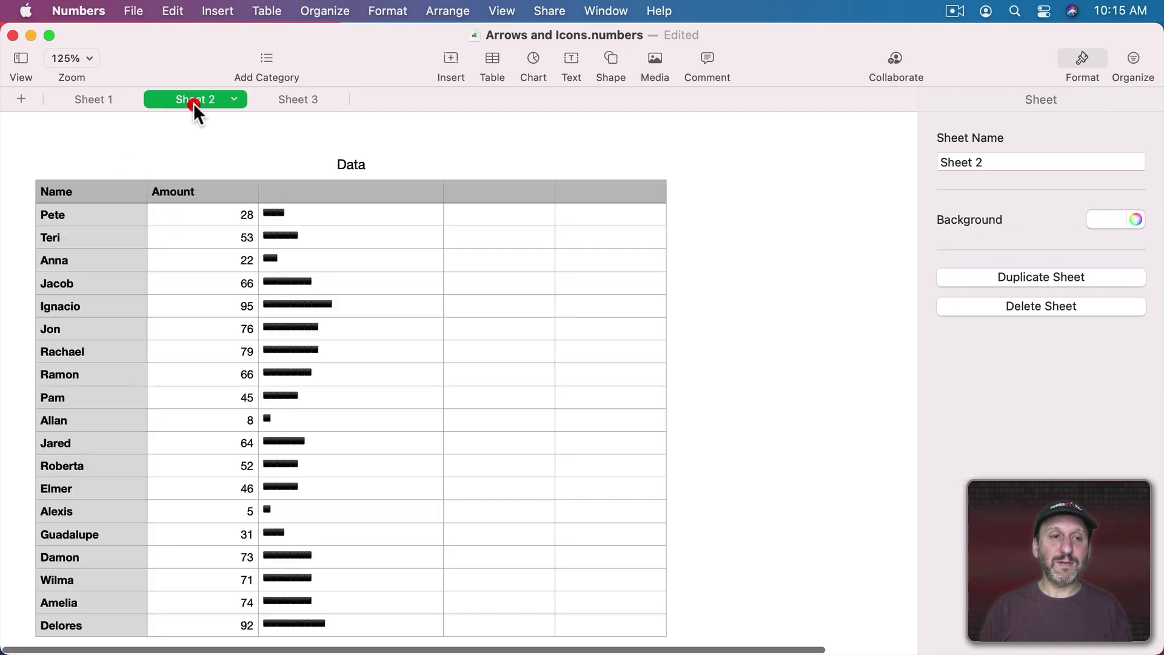
Start a LOOKUP formula in D2 and look up the LOOKUP function's description.
left_click(494, 209)
type("=LOOKU")
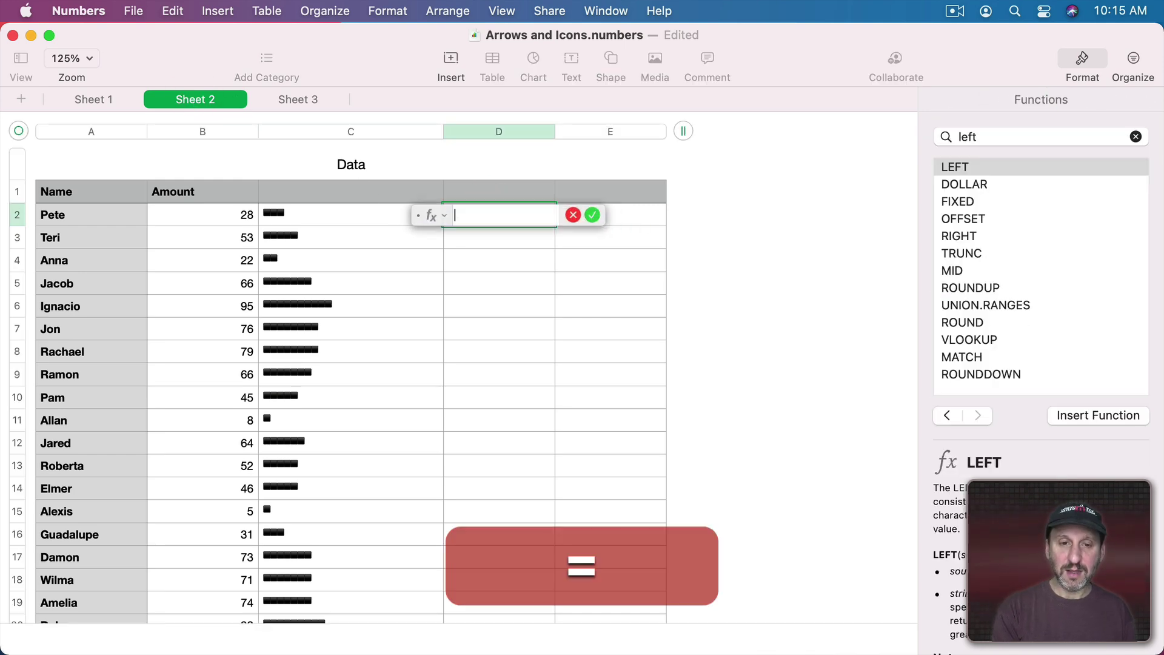
type("P")
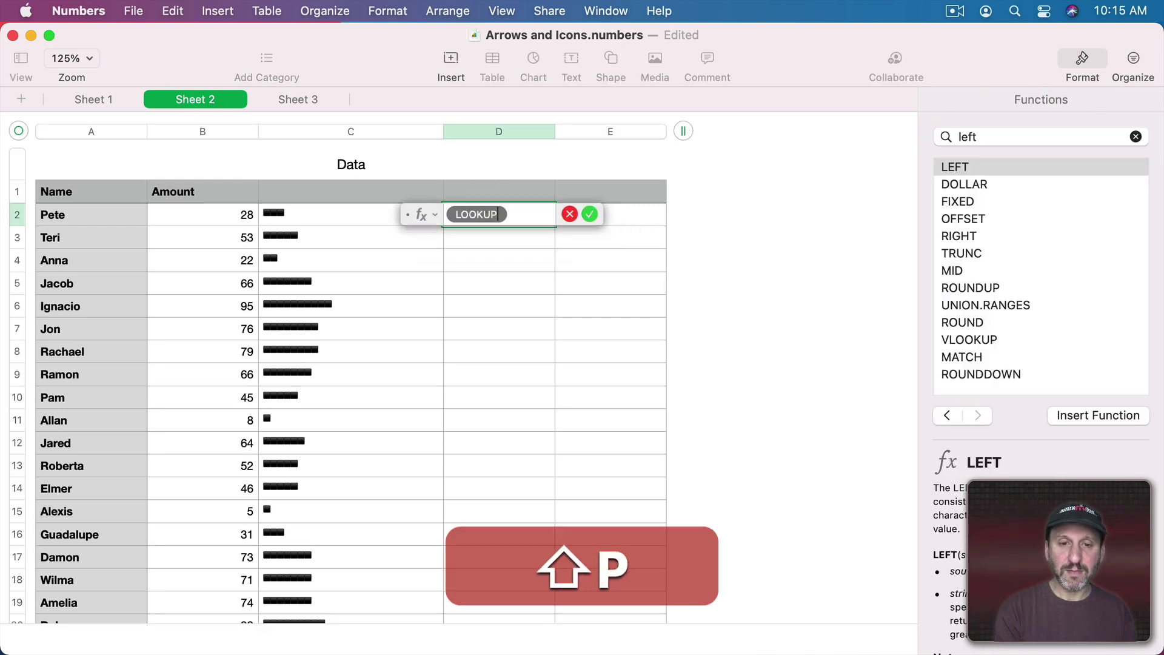
type("(")
left_click(1023, 135)
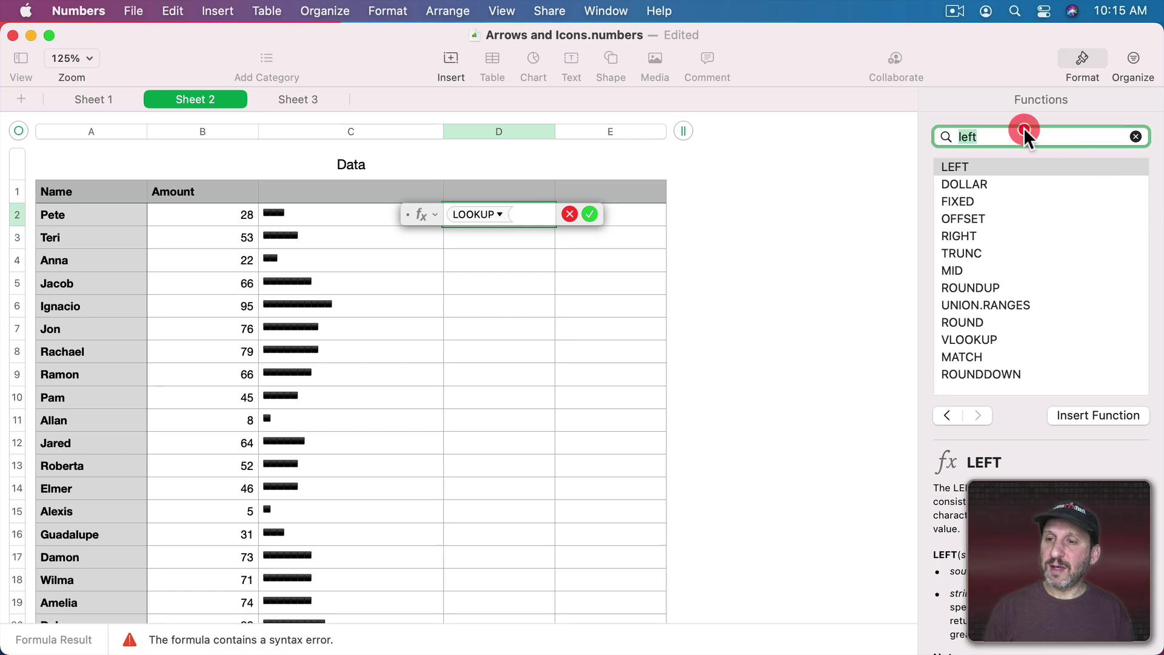
type("lookup")
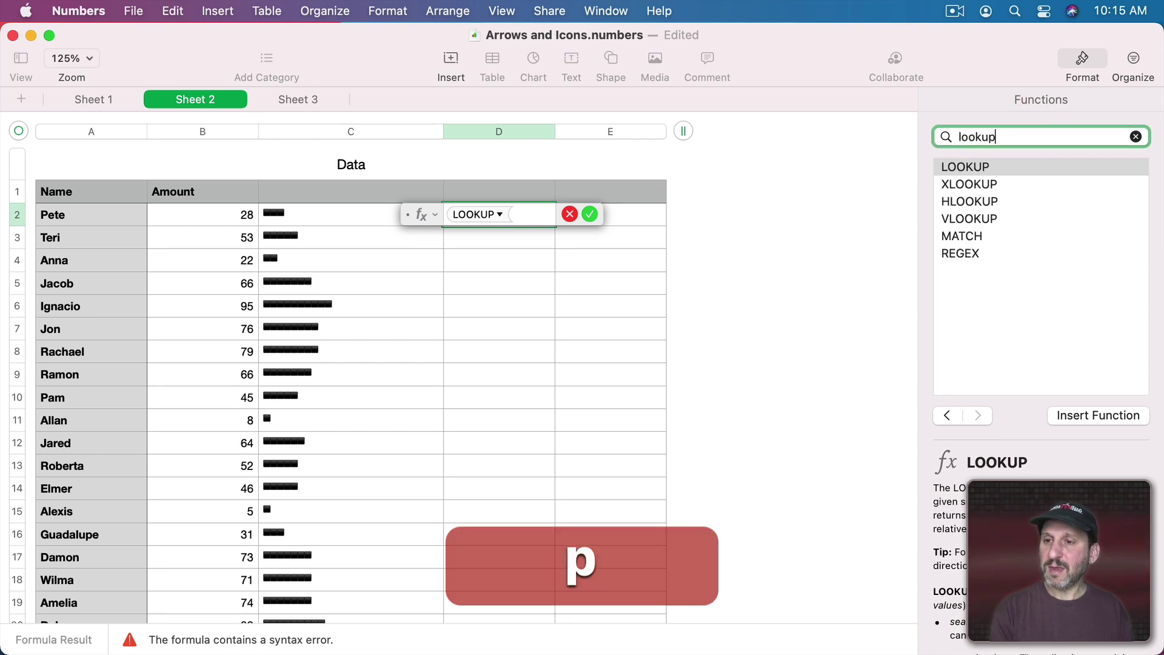
left_click(994, 167)
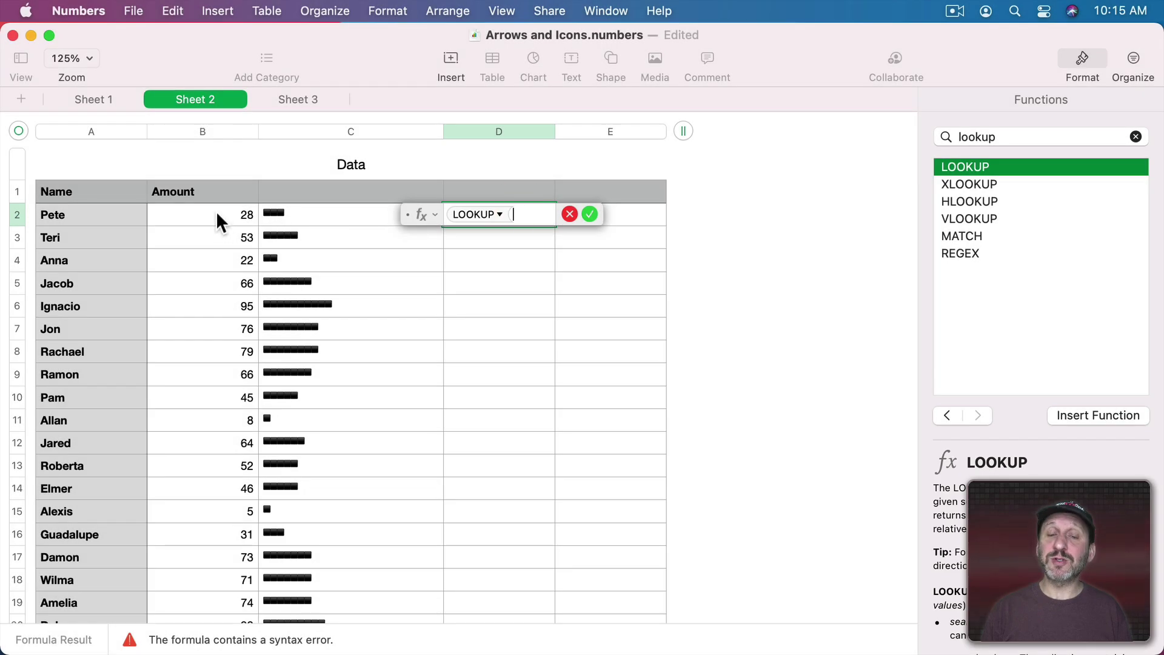
Complete D2 as =LOOKUP(B2,Icons::A,Icons::Icon) from Sheet 3's Icons table and copy it.
left_click(216, 214)
type(",")
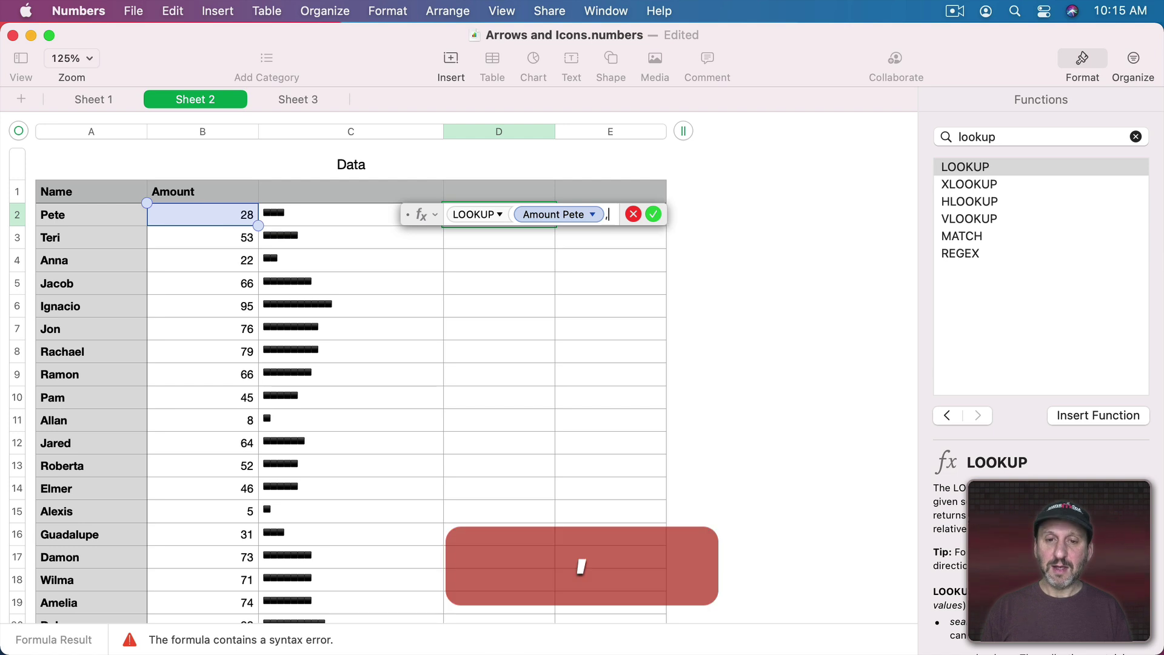
left_click(301, 95)
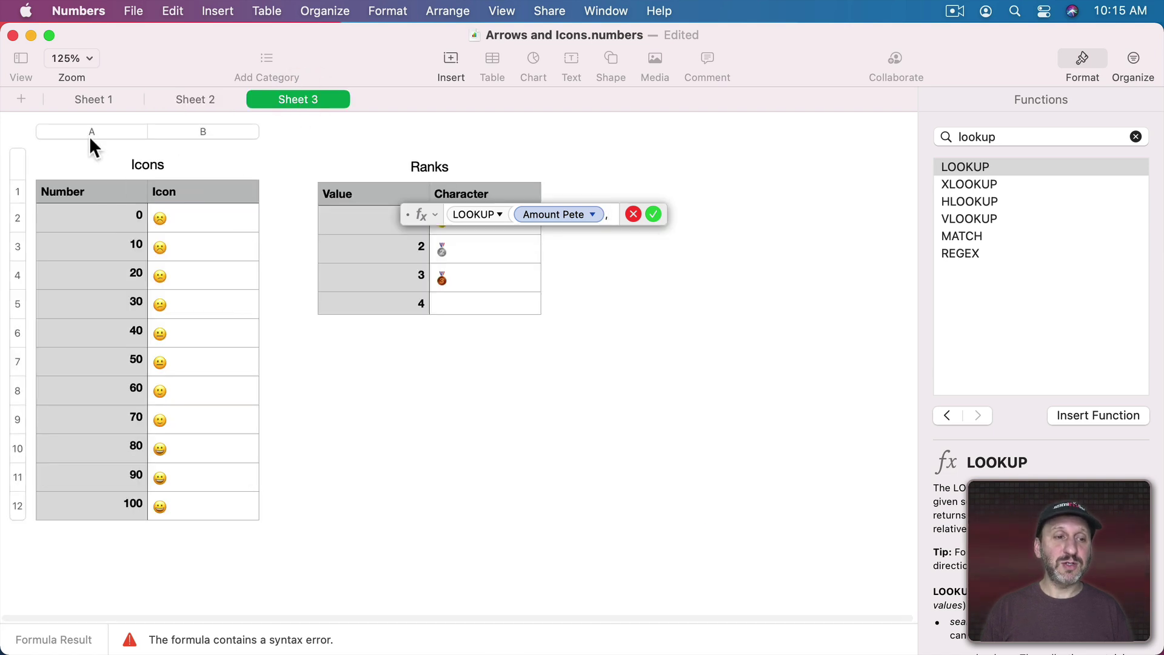
left_click(102, 132)
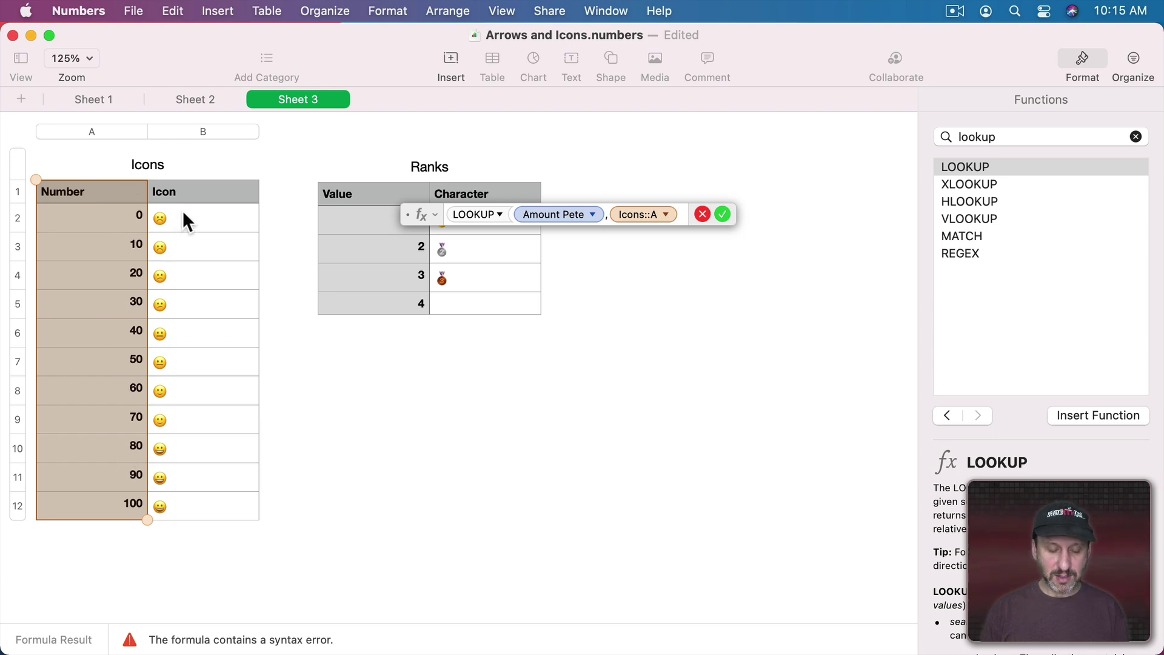
type(",")
left_click(200, 131)
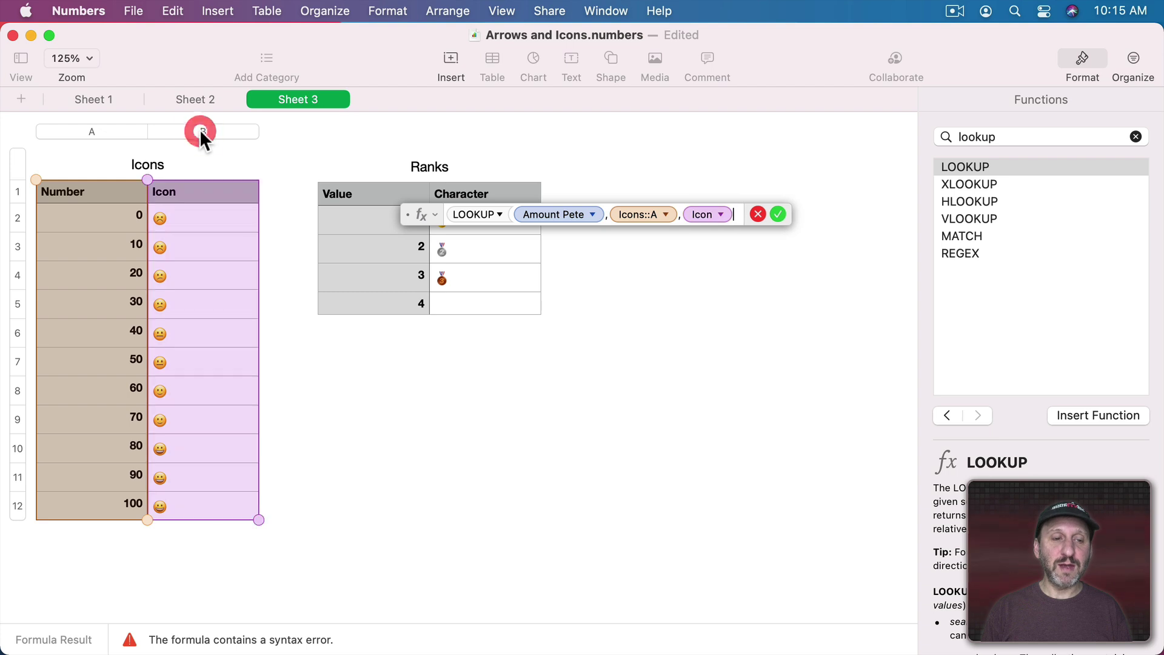
type(")")
key("shift+Return")
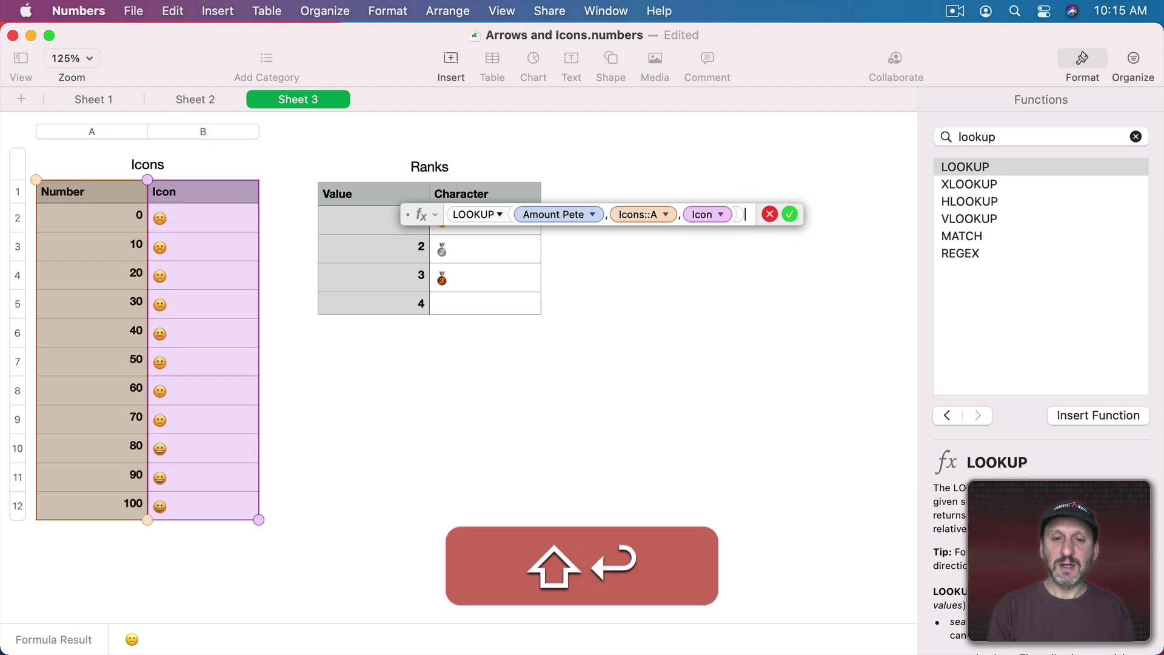
key("super")
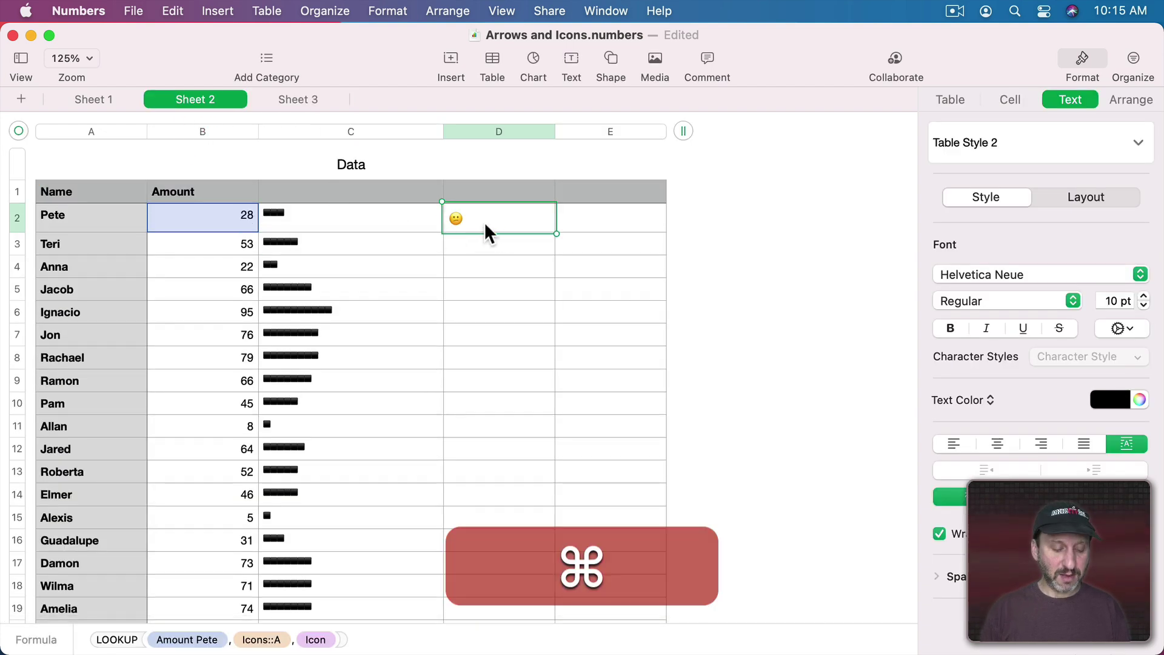
key("super+c")
left_click(489, 133)
key("super+v")
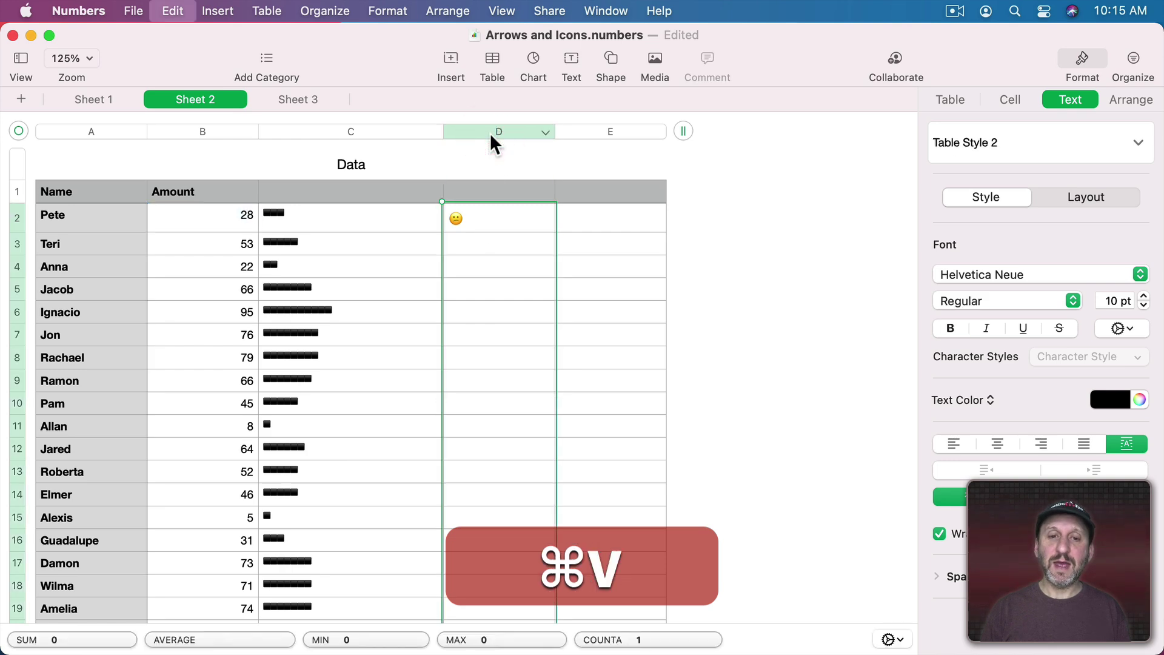
left_click(474, 332)
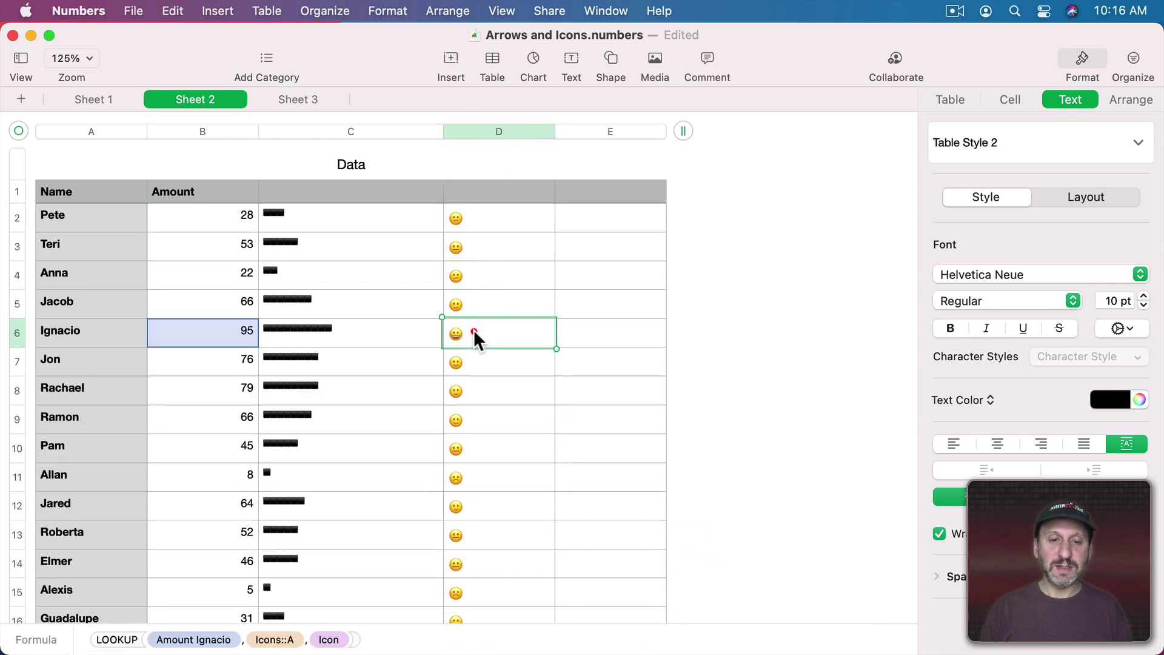
left_click(479, 215)
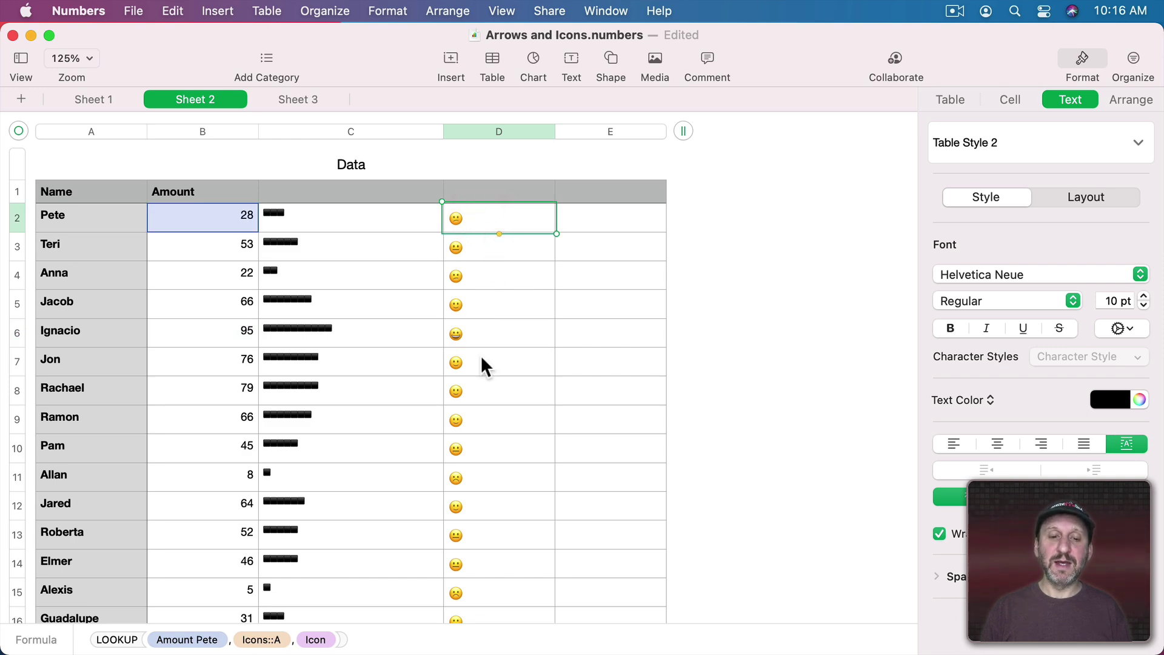
scroll(479, 528, "down", 4)
scroll(478, 528, "up", 4)
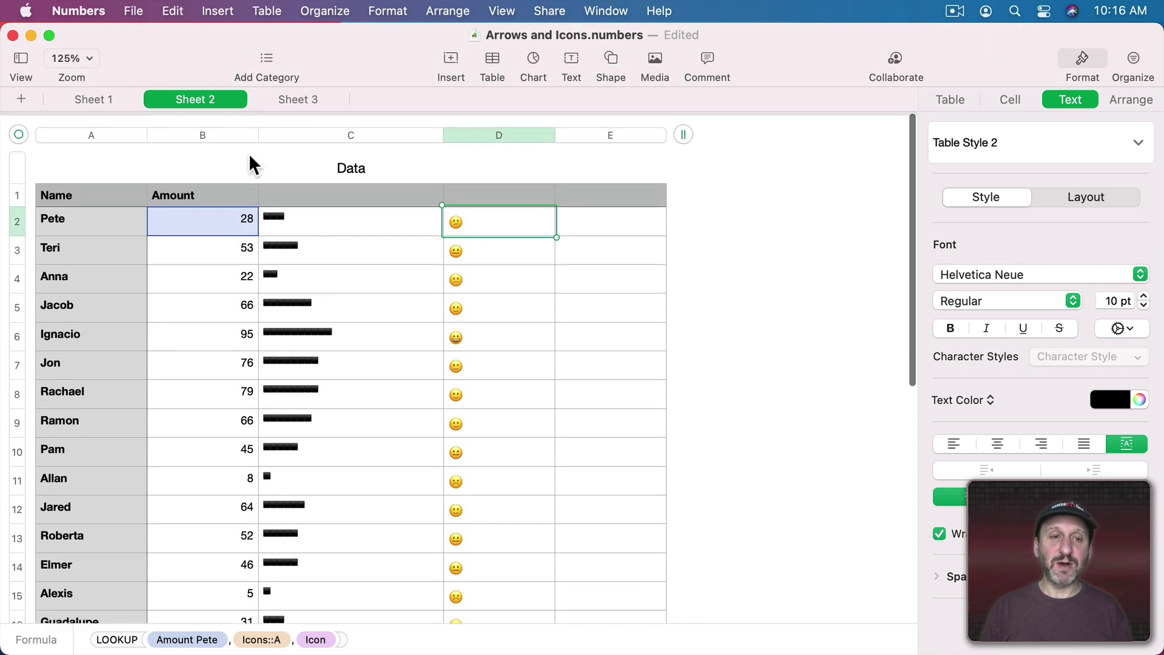
left_click(296, 97)
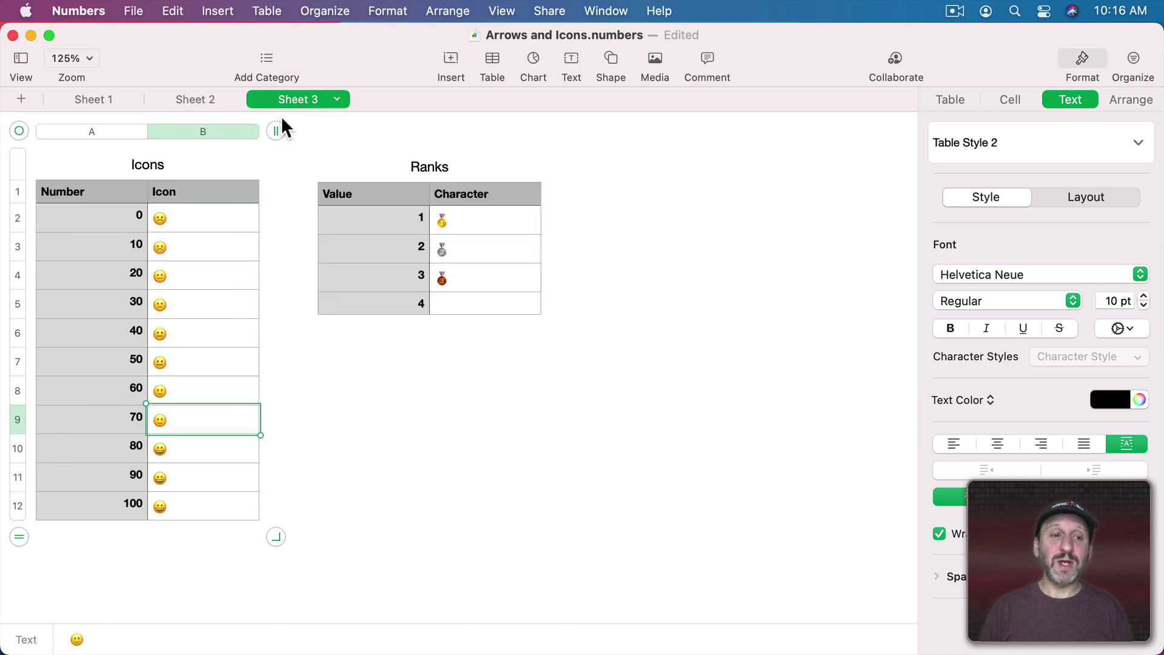
left_click(195, 215)
left_click(195, 245)
left_click(194, 274)
left_click(195, 307)
left_click(196, 333)
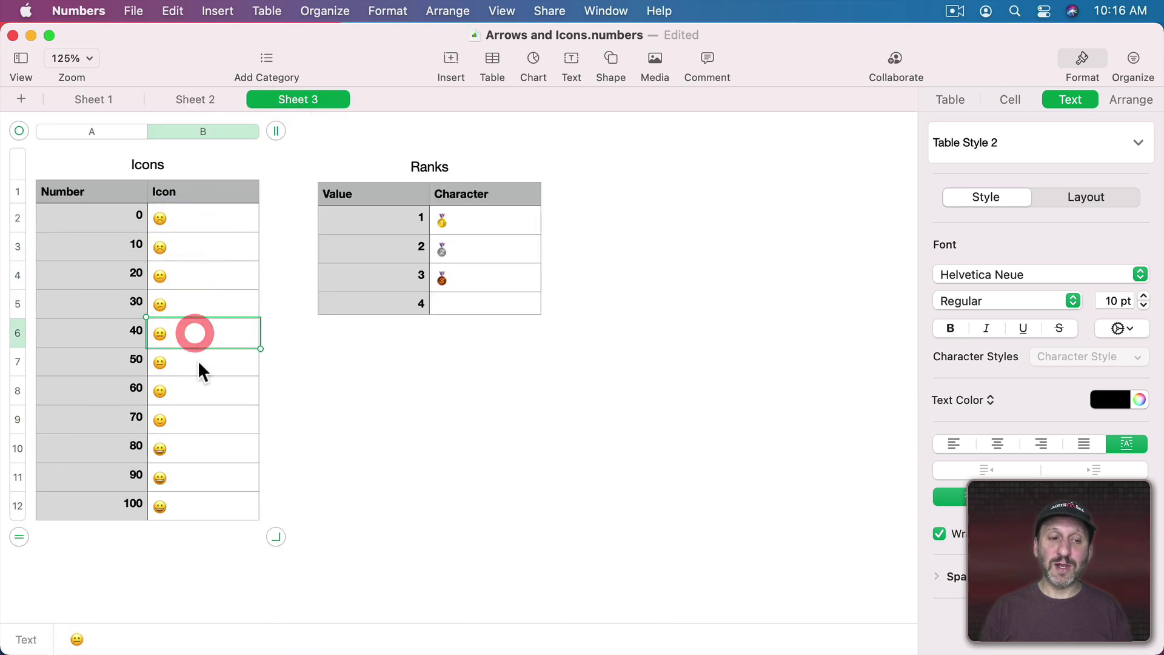
left_click(198, 361)
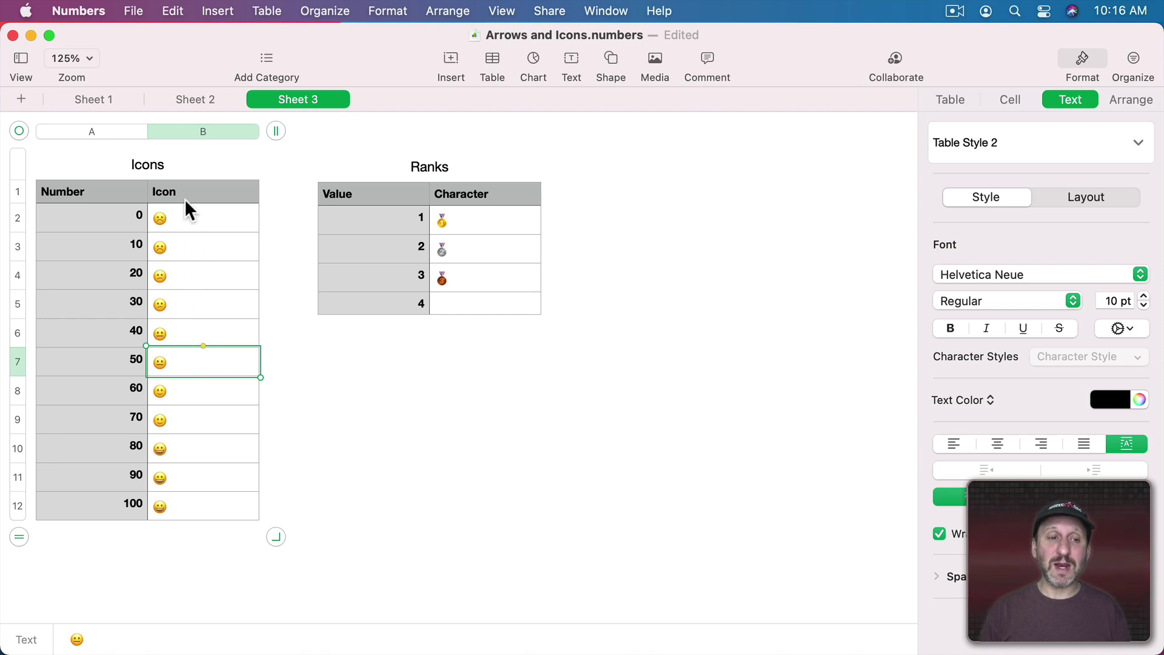
left_click(204, 100)
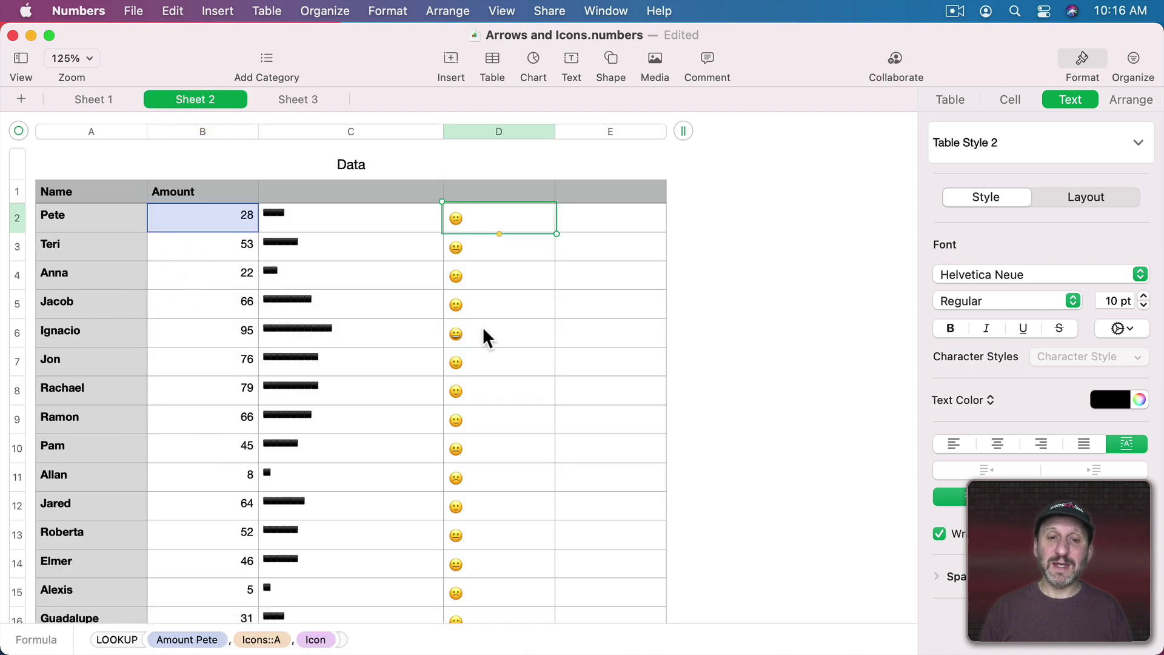
Raise the emoji faces in column D to 14 pt.
left_click(492, 134)
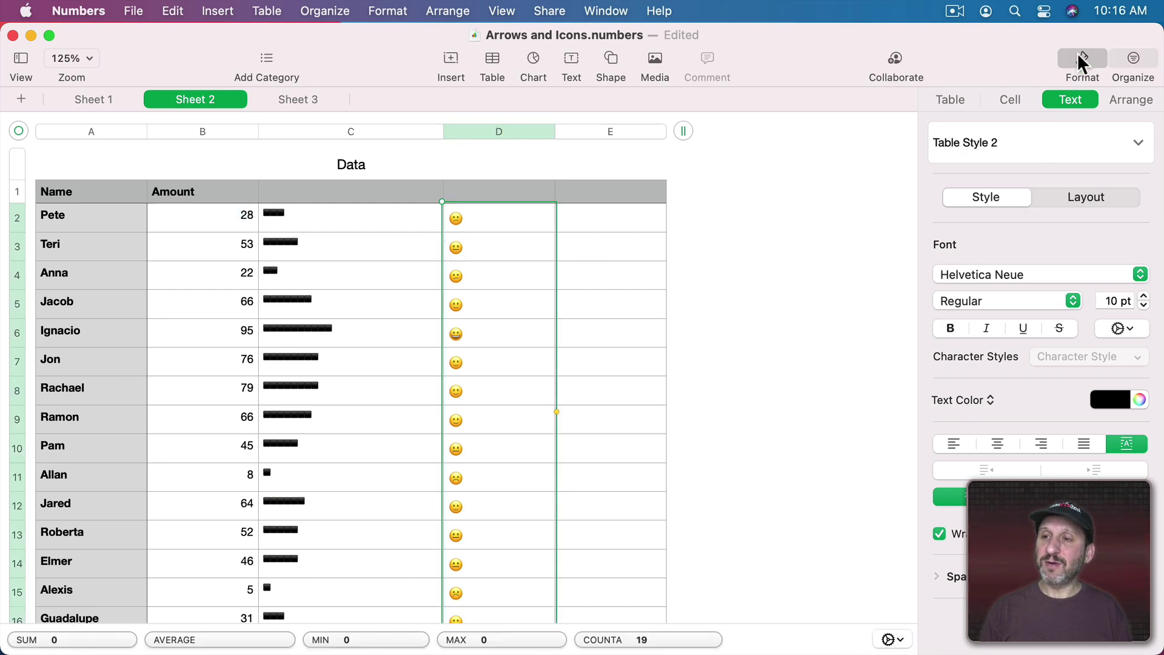
left_click(1144, 296)
left_click(1144, 296)
left_click(1144, 296)
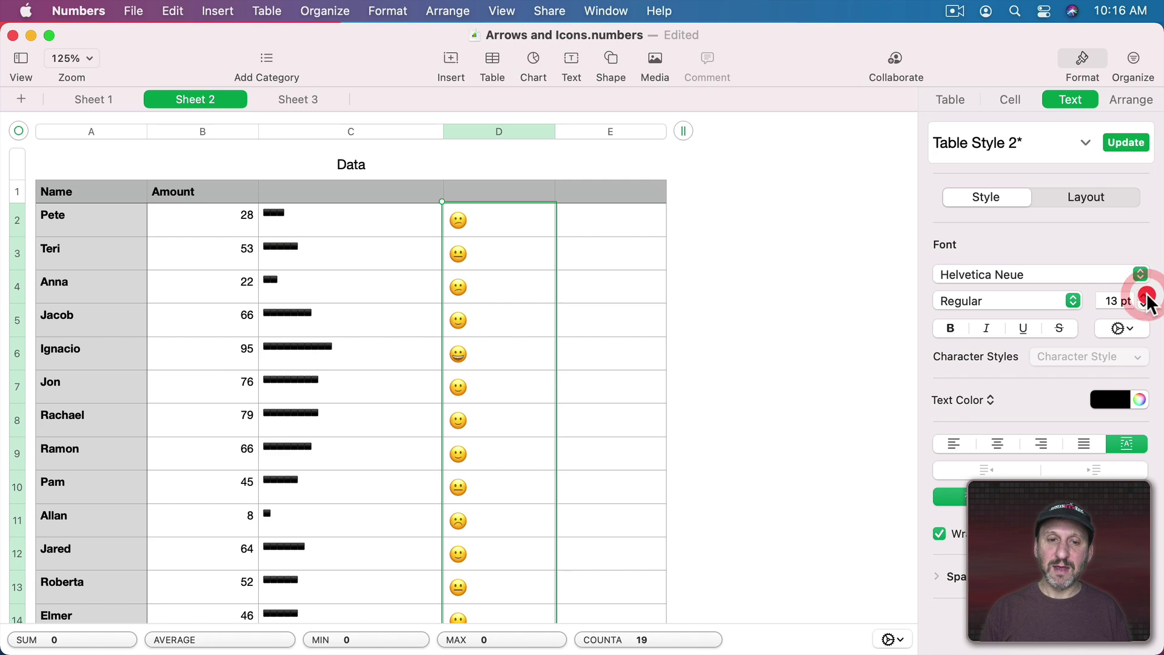
left_click(1144, 295)
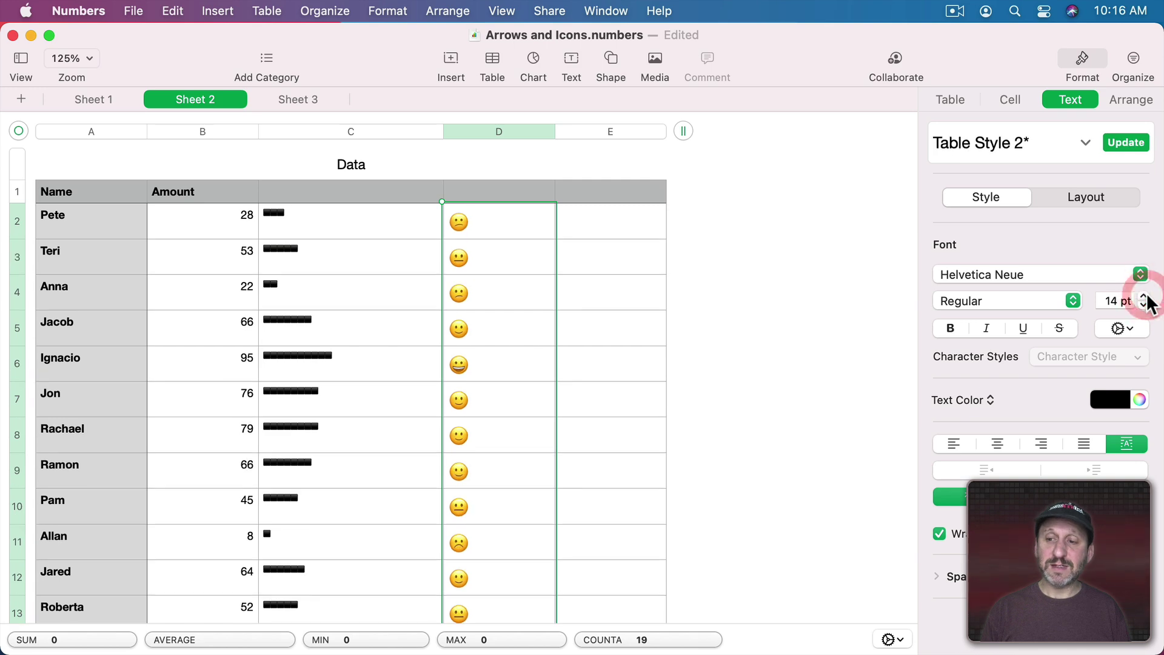
Set column D's text inset to 0 pt, narrow the column, and add column F.
left_click(1089, 197)
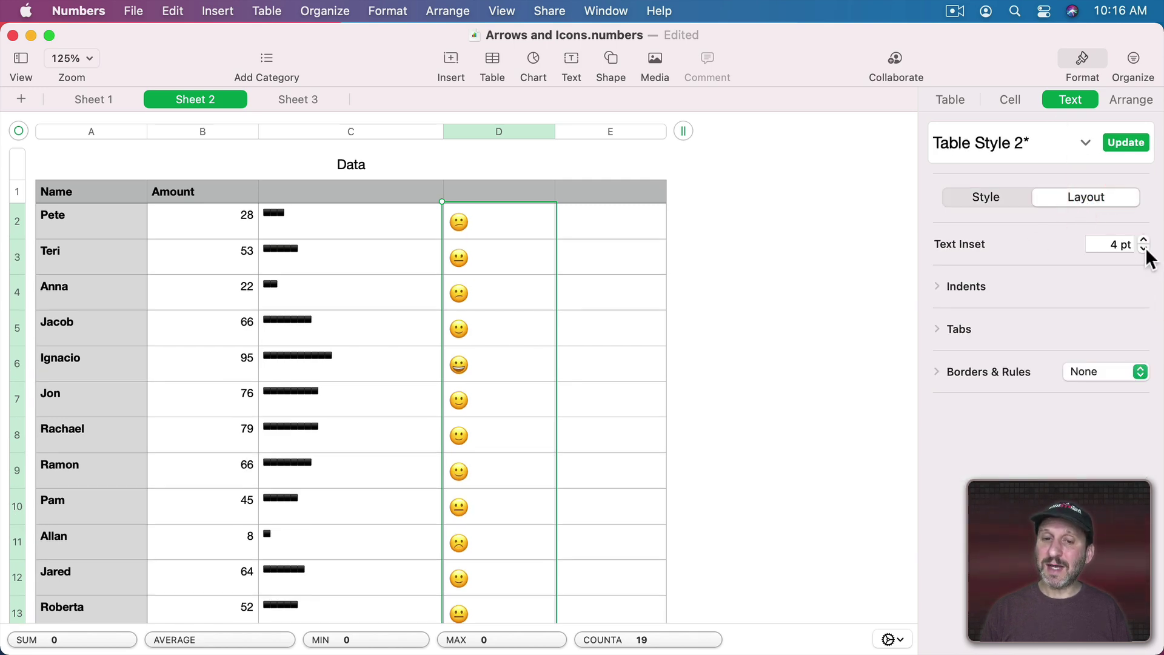
left_click(1144, 248)
left_click(1143, 248)
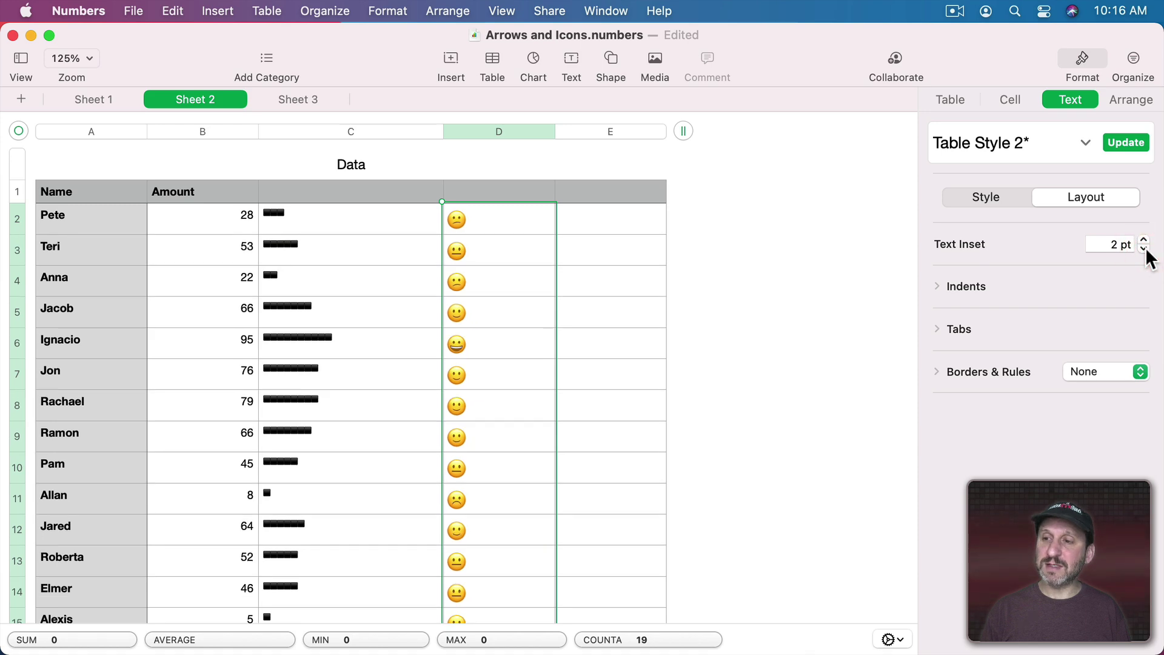
left_click(1143, 249)
left_click(1144, 249)
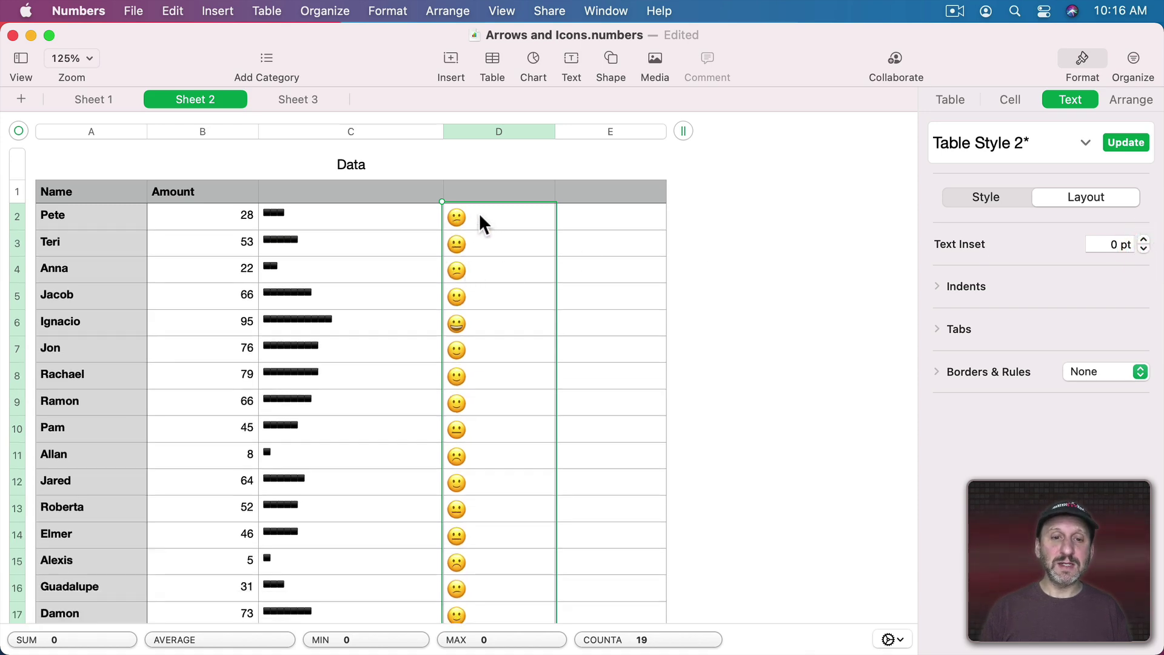
left_click_drag(553, 132, 473, 134)
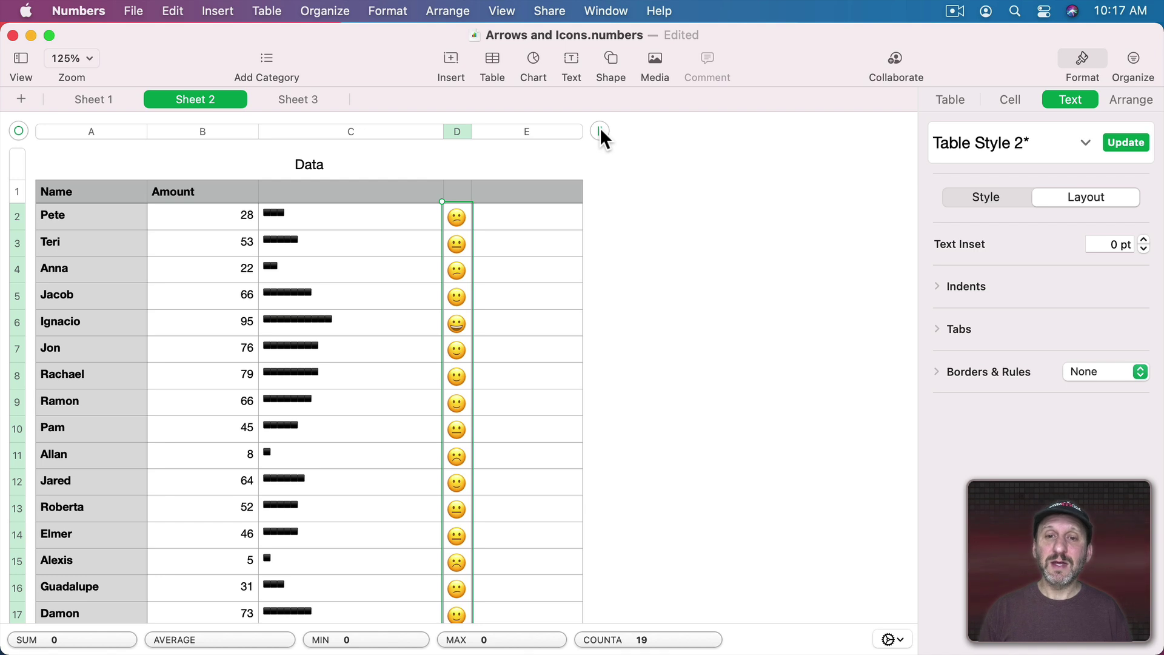
left_click_drag(600, 130, 738, 128)
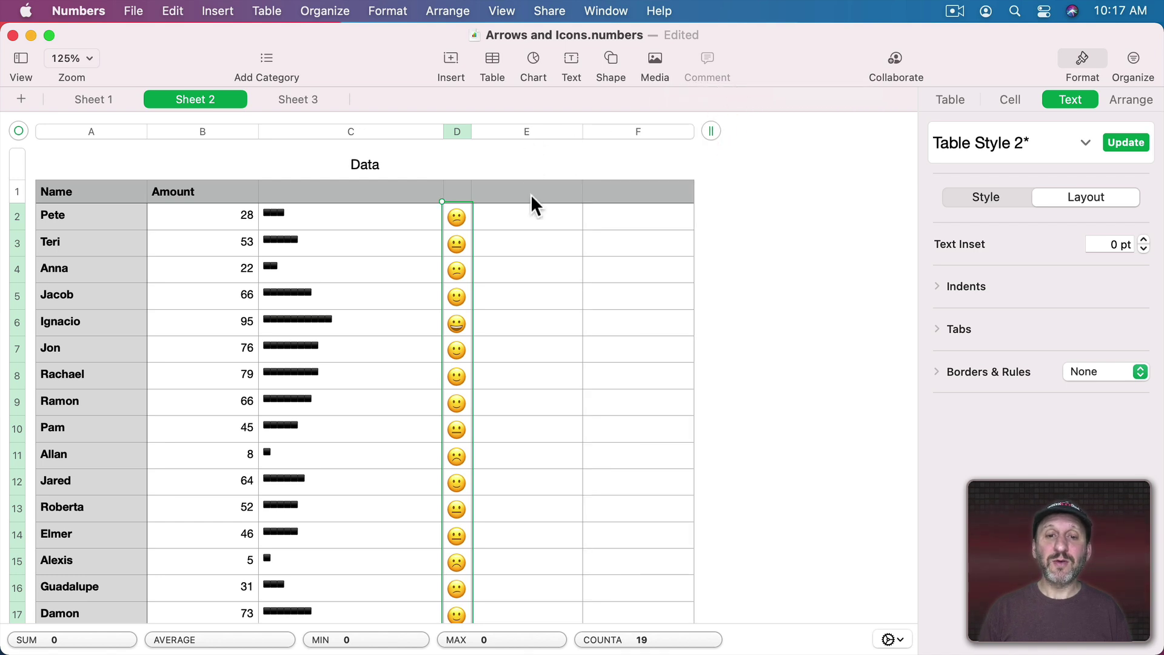
Enter =RANK(B2, B, largest is low) in E2 so the largest amount ranks 1.
left_click(527, 220)
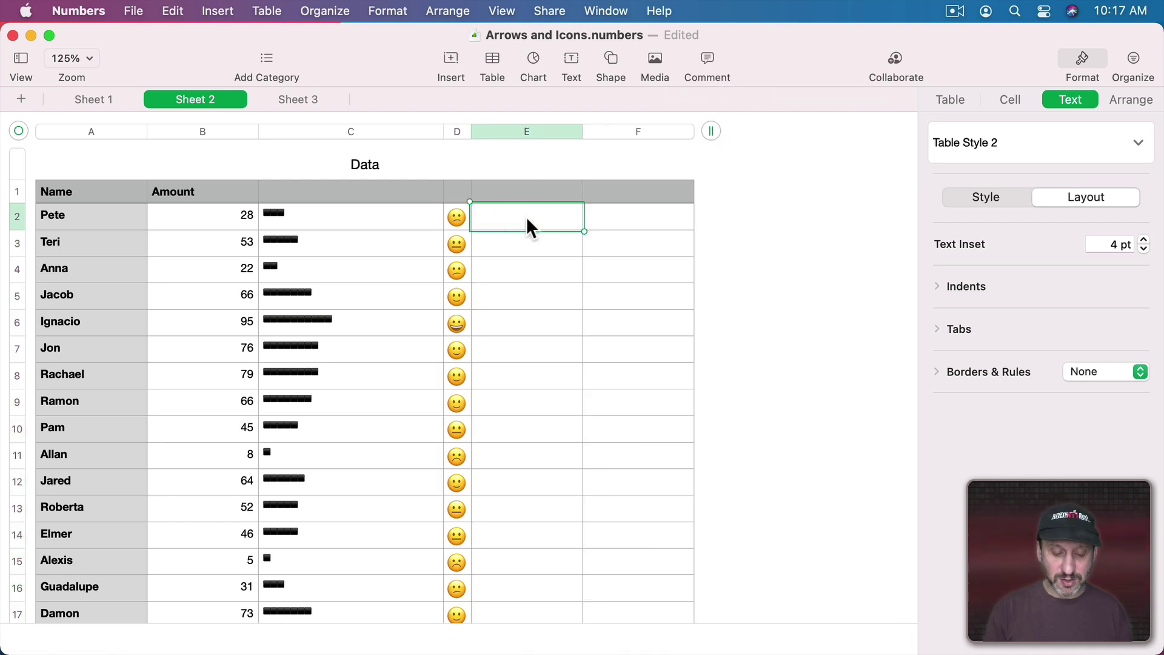
type("=rank")
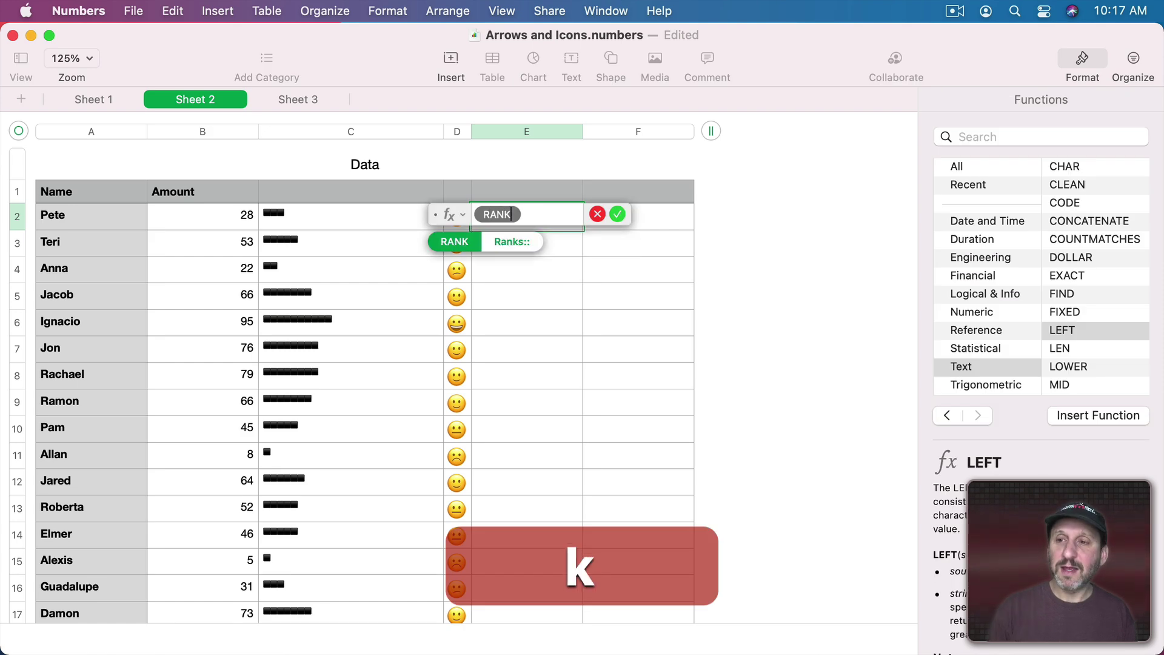
left_click(979, 135)
type("rank")
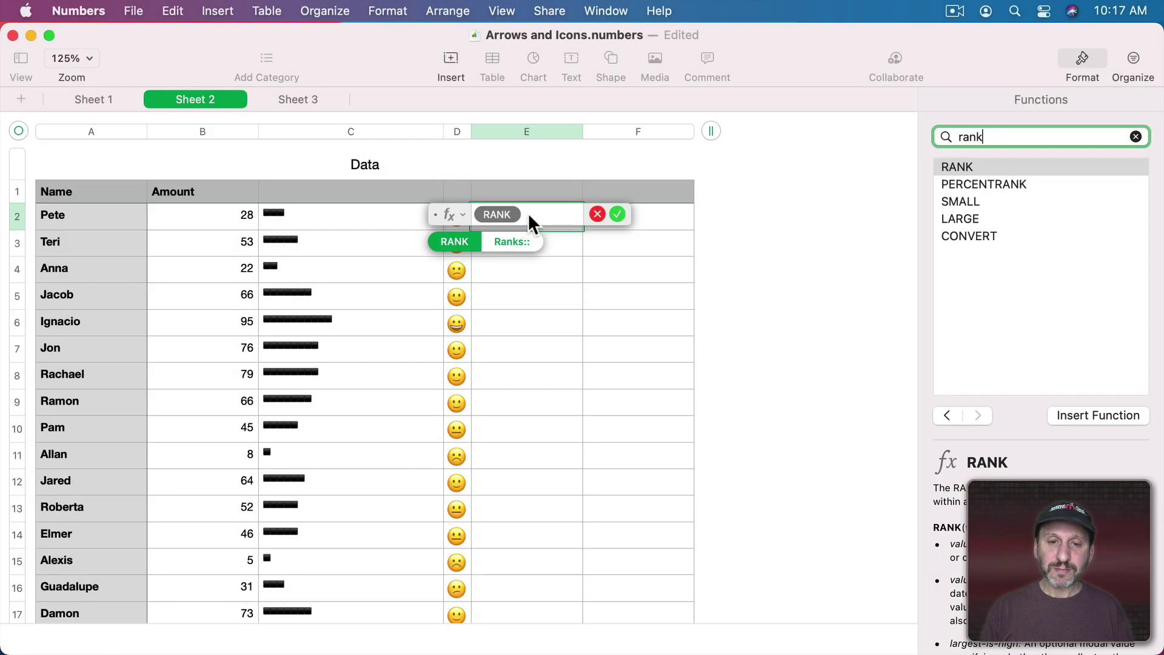
left_click(529, 213)
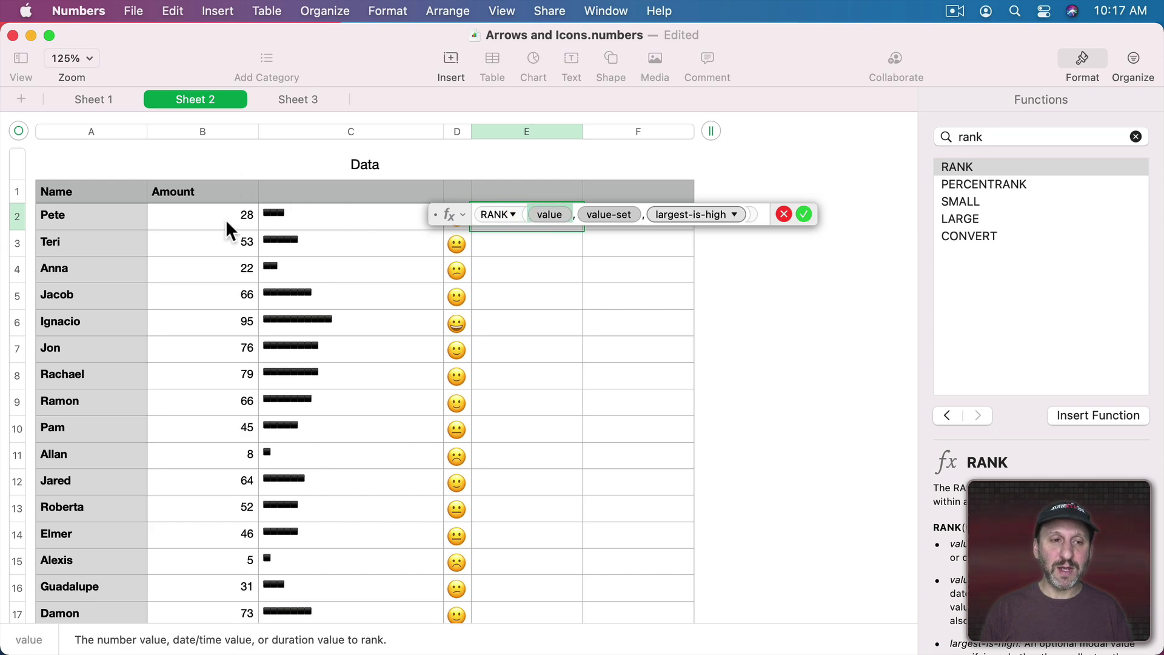
left_click(200, 217)
left_click(652, 214)
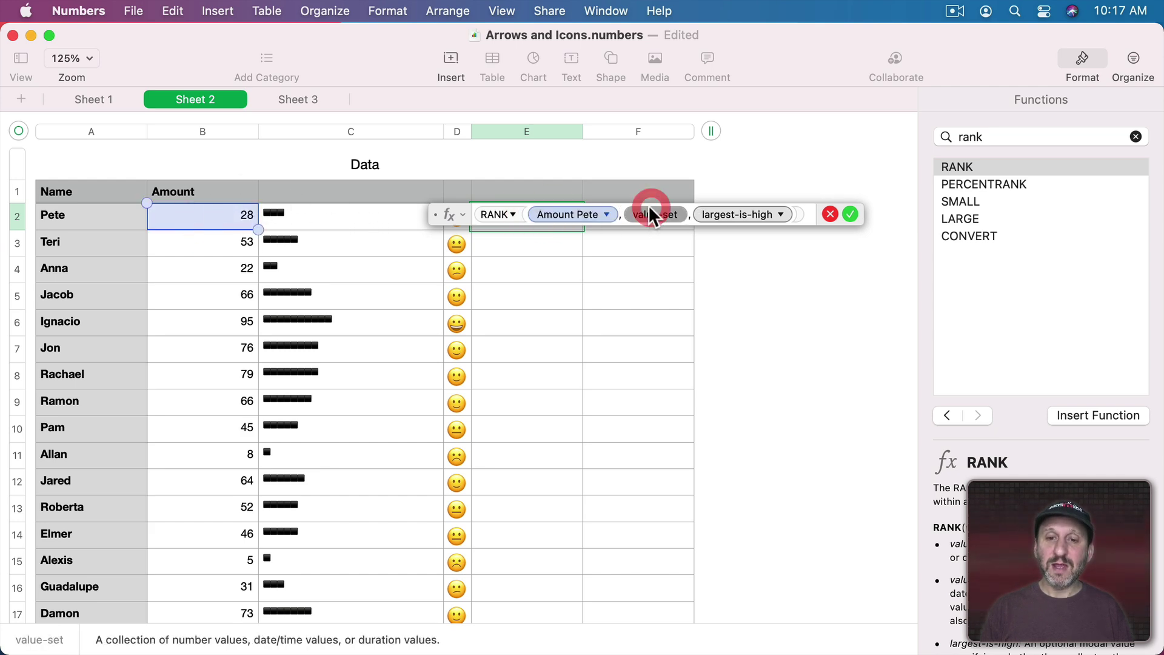
left_click(204, 131)
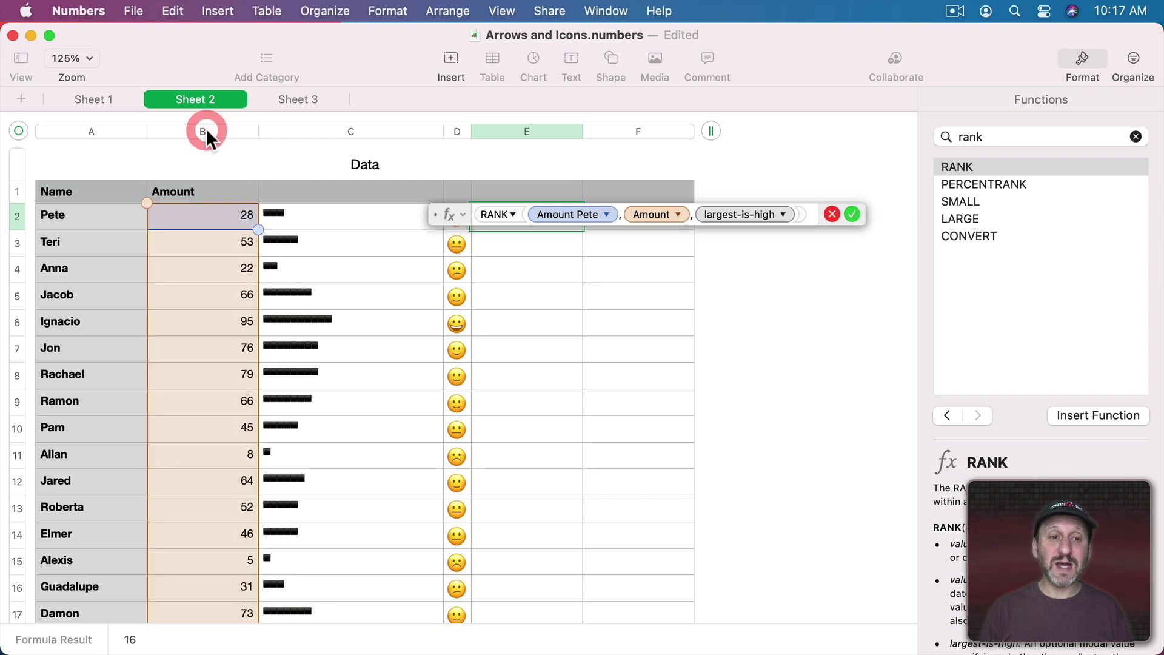
left_click(782, 215)
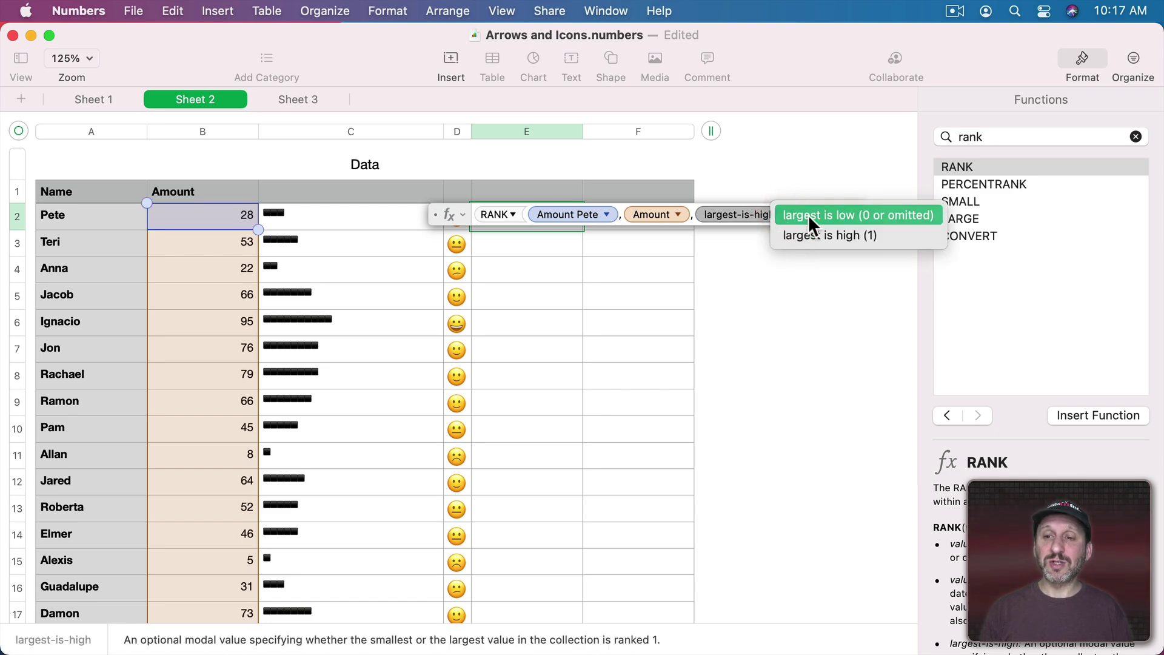
left_click(809, 214)
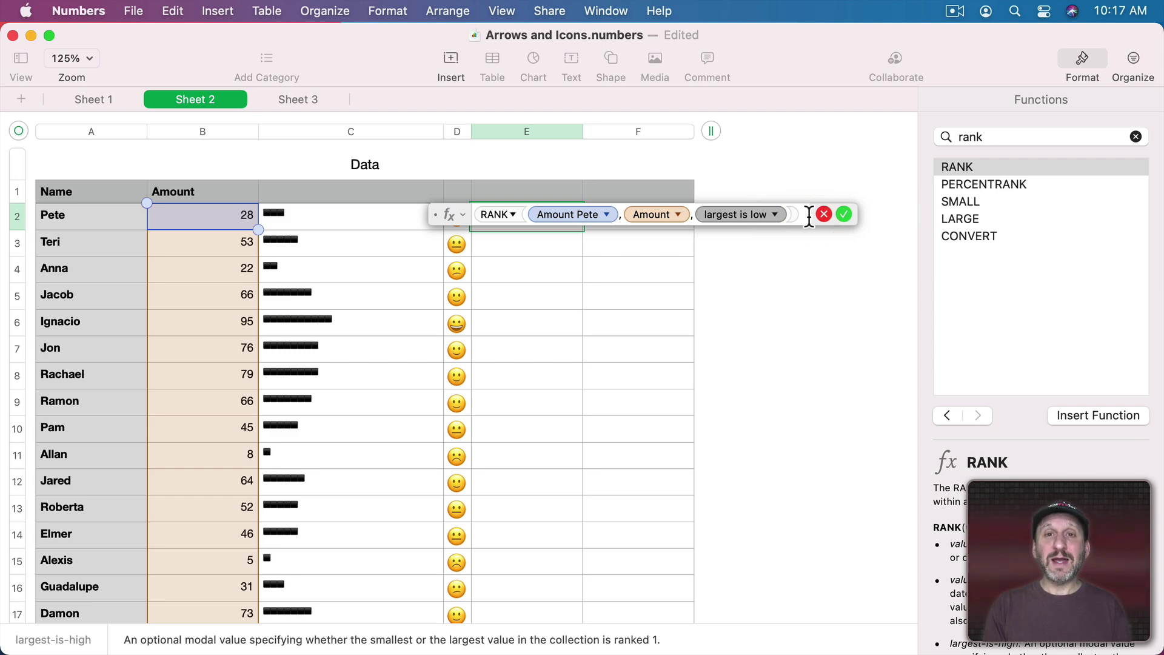
left_click(843, 213)
Copy the RANK formula from E2 down all of column E.
key("cmd+c")
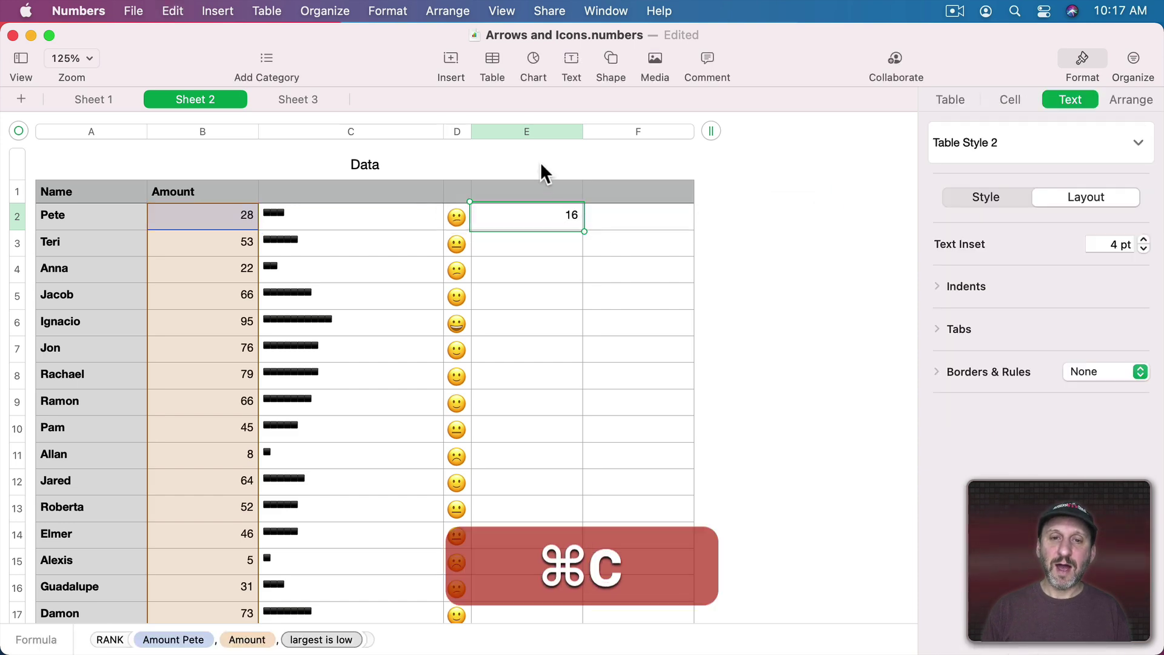
left_click(537, 129)
key("super+v")
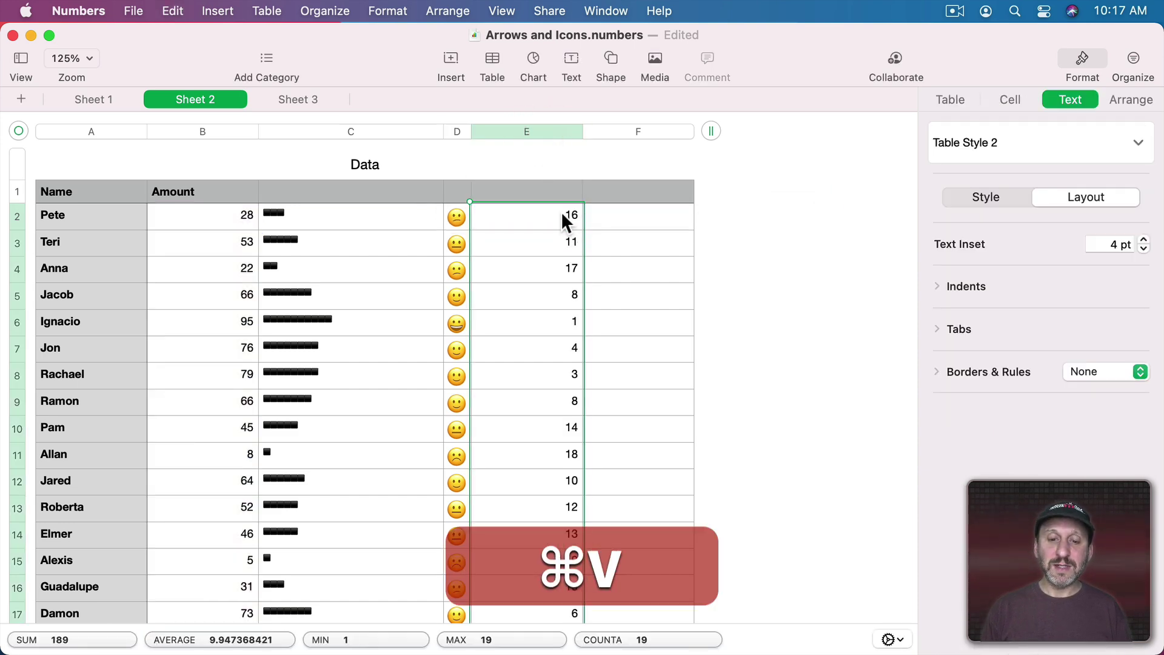
scroll(544, 391, "down", 5)
scroll(544, 390, "up", 5)
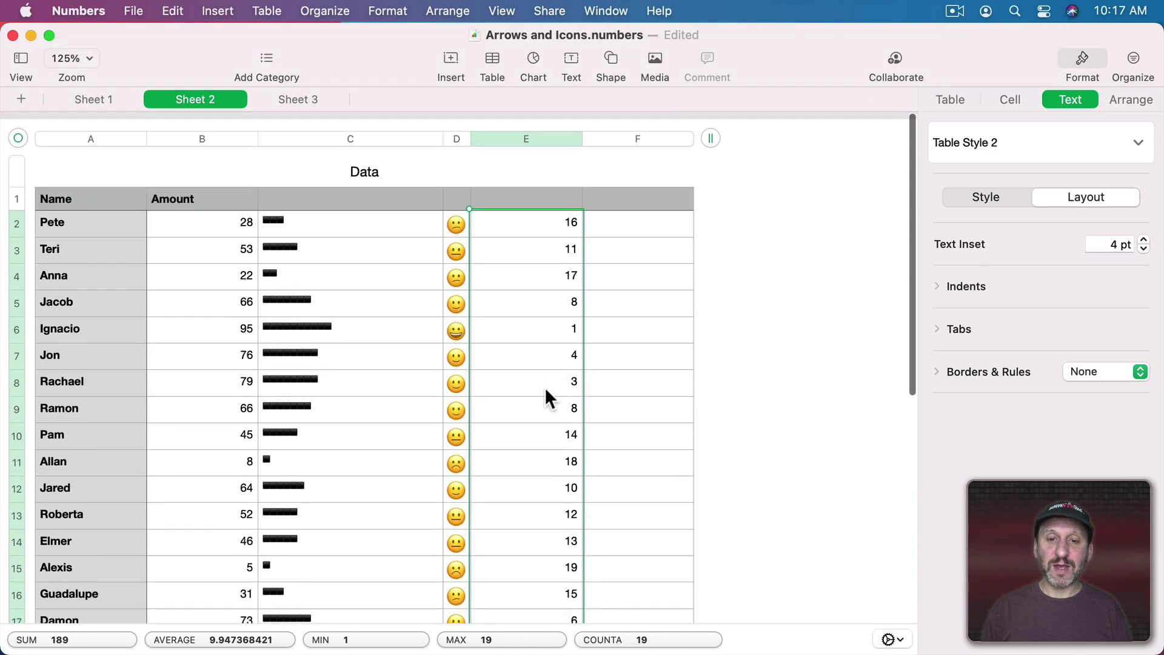
Inspect the formulas in E6 and D2, then select empty cell F2.
left_click(533, 323)
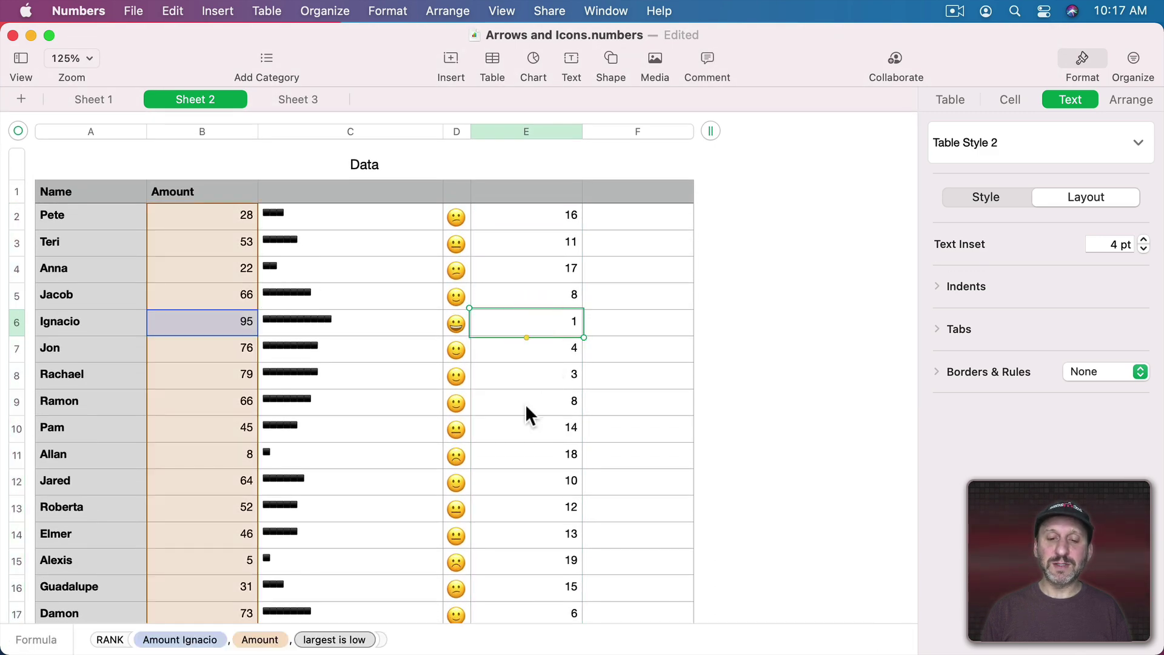
left_click(627, 216)
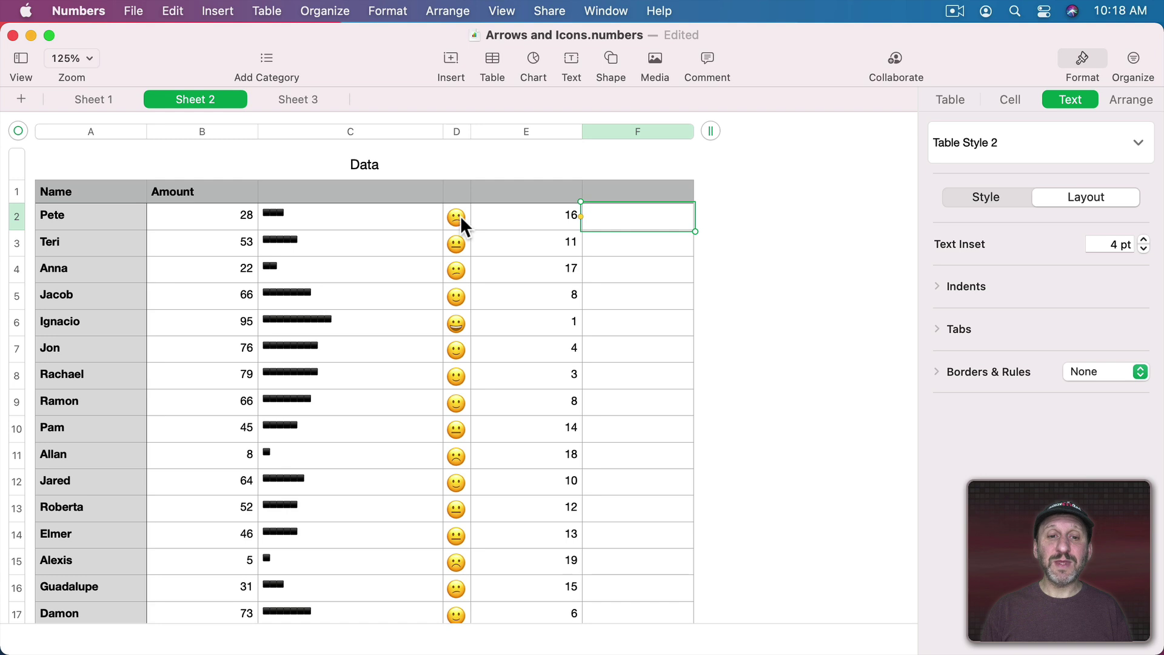
left_click(456, 217)
left_click(645, 214)
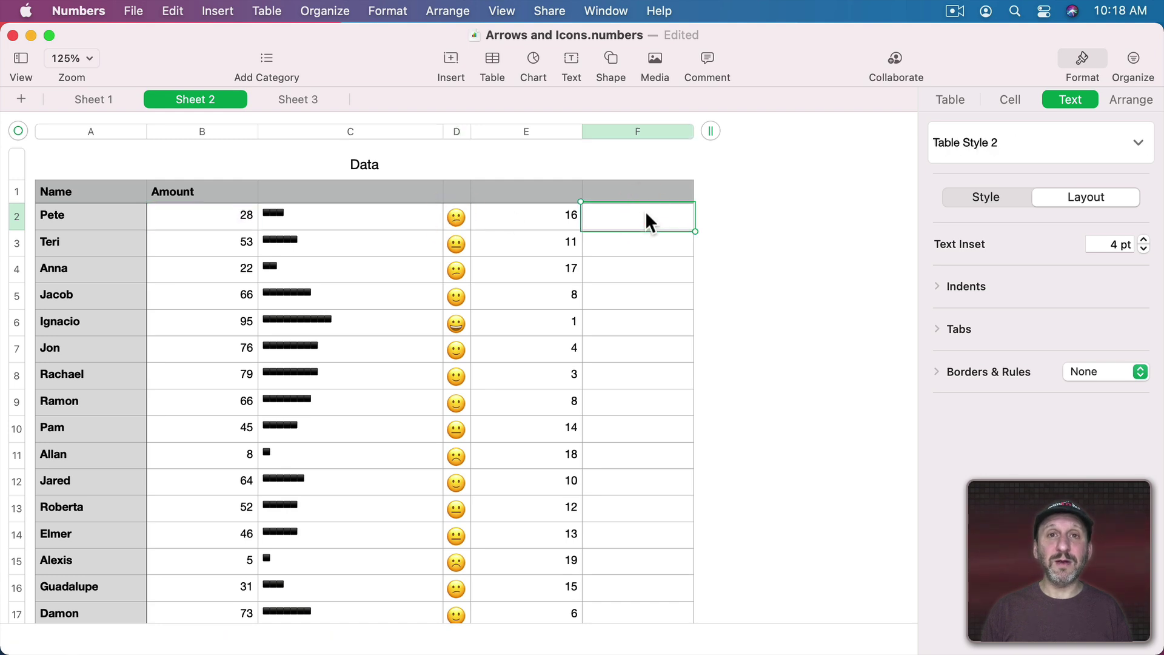
Enter =LOOKUP(E2, Ranks::A, Ranks::Character) in F2 using Sheet 3's Ranks table.
key("equal")
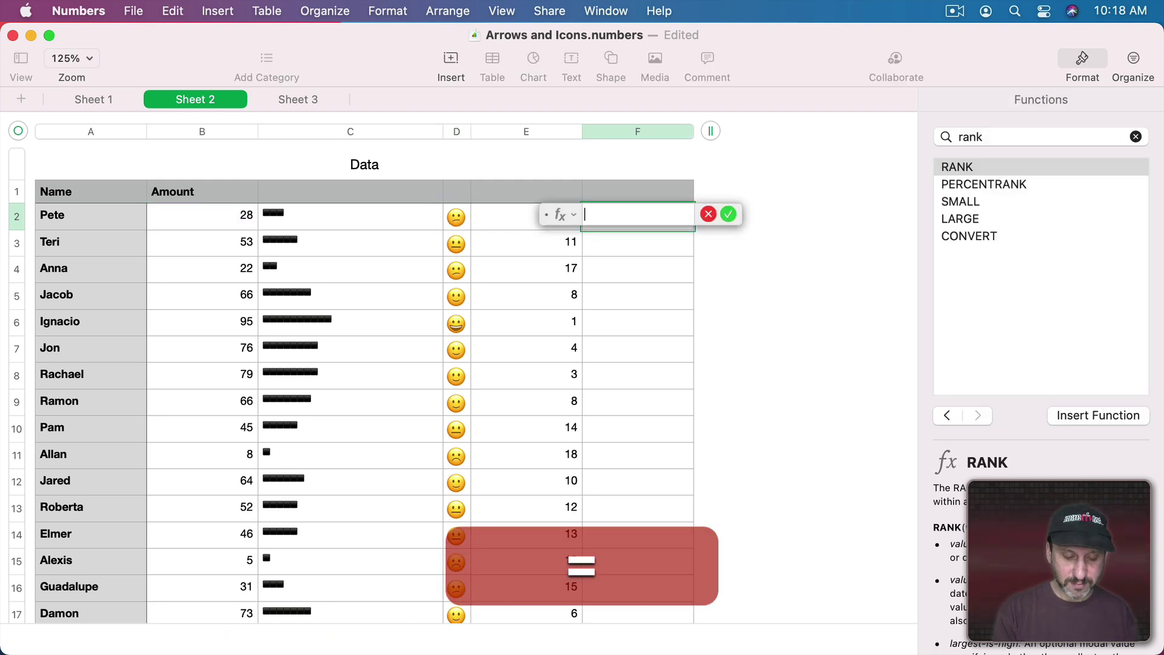
type("Lookup(")
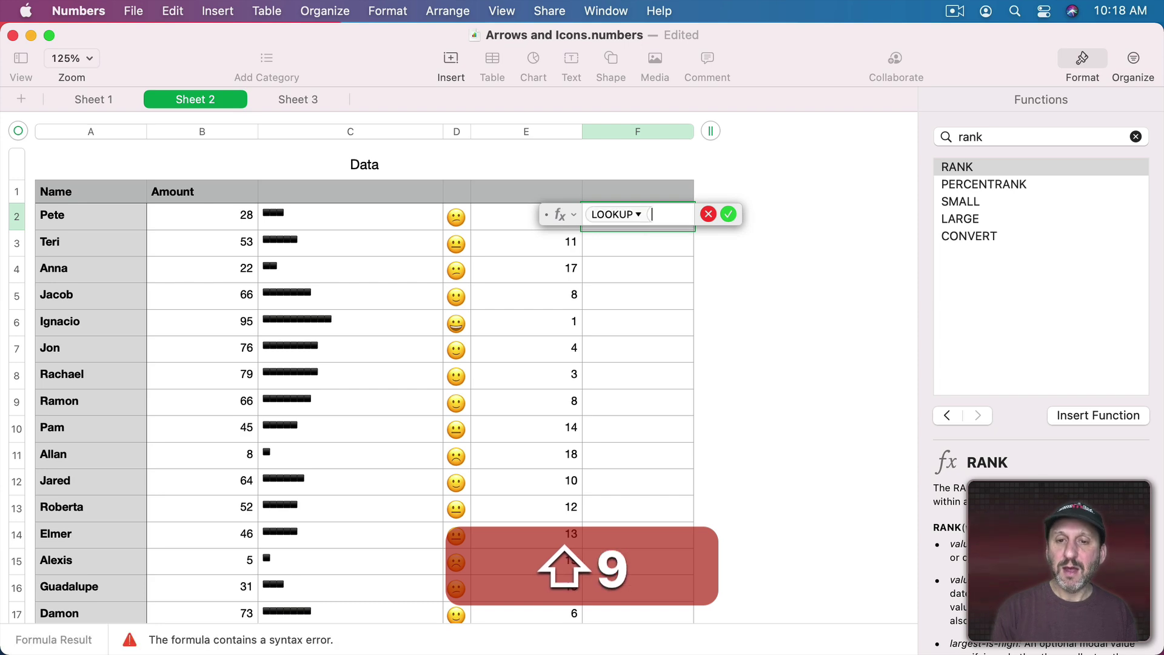
left_click(522, 216)
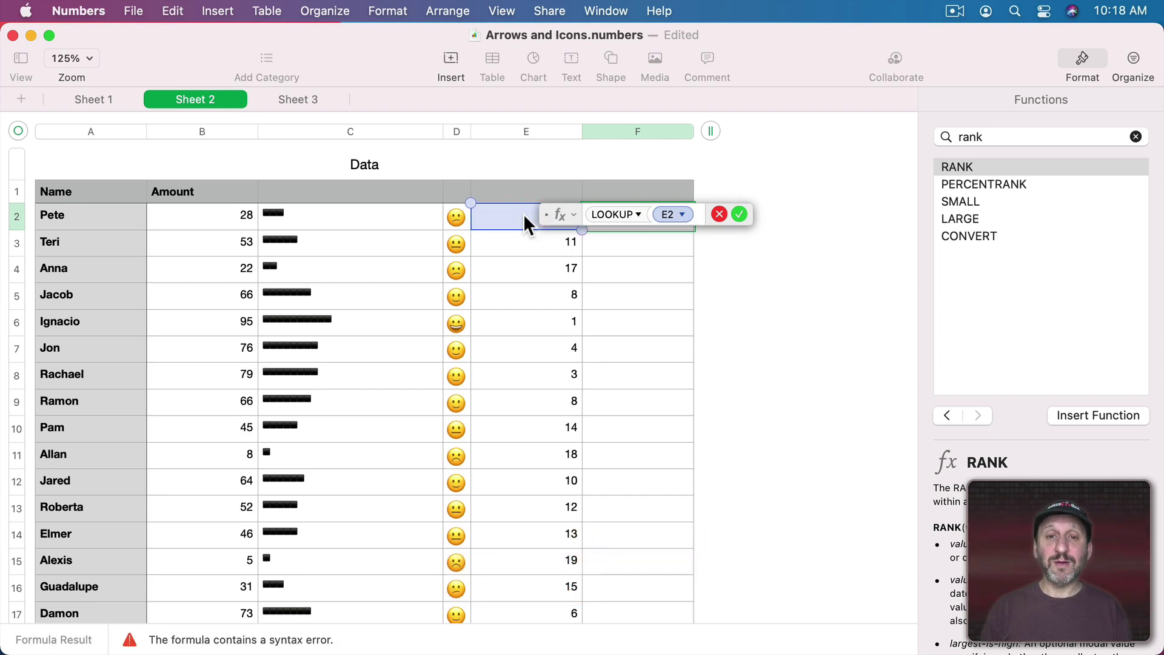
left_click_drag(547, 217, 544, 268)
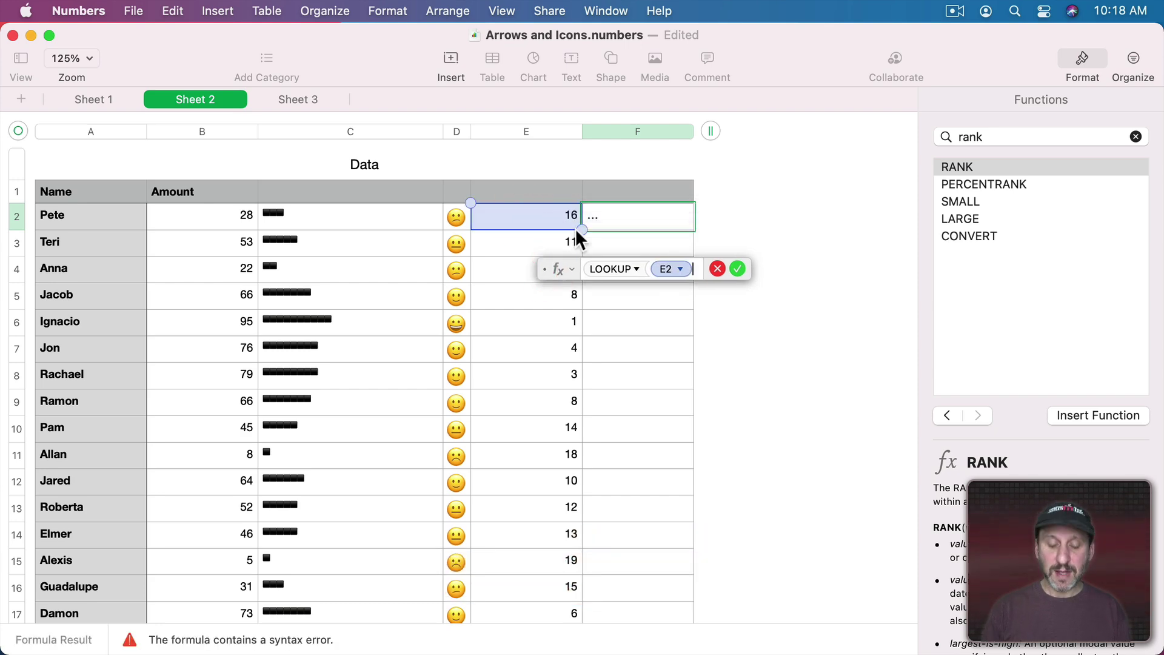
type(",")
left_click(298, 99)
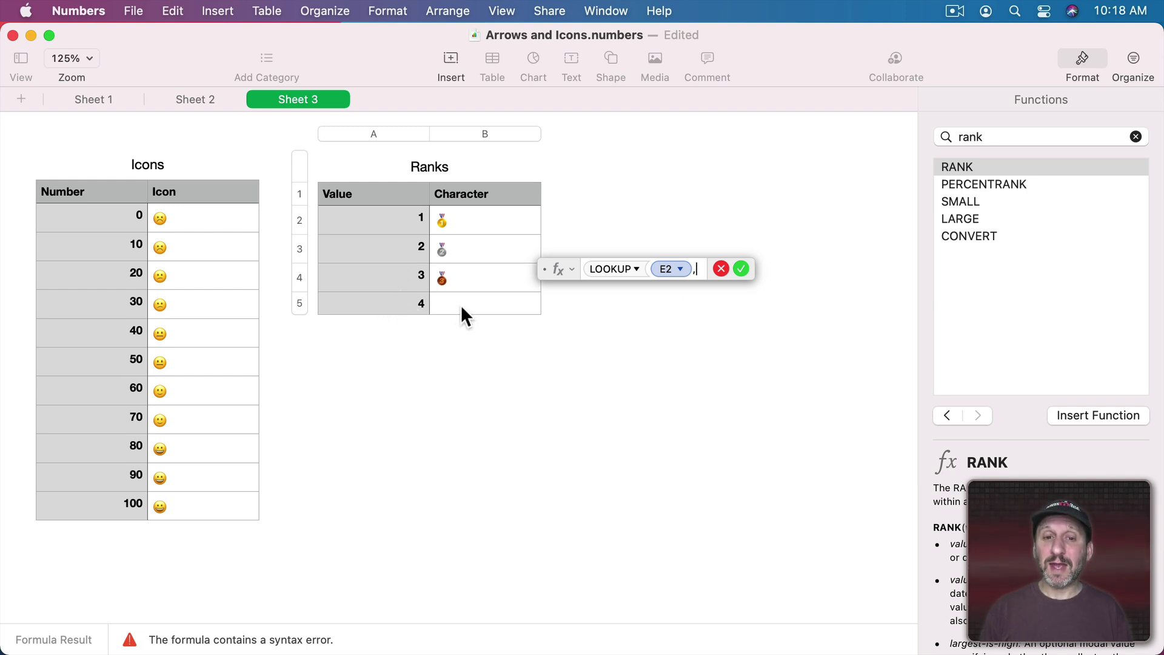
left_click(374, 133)
type(",")
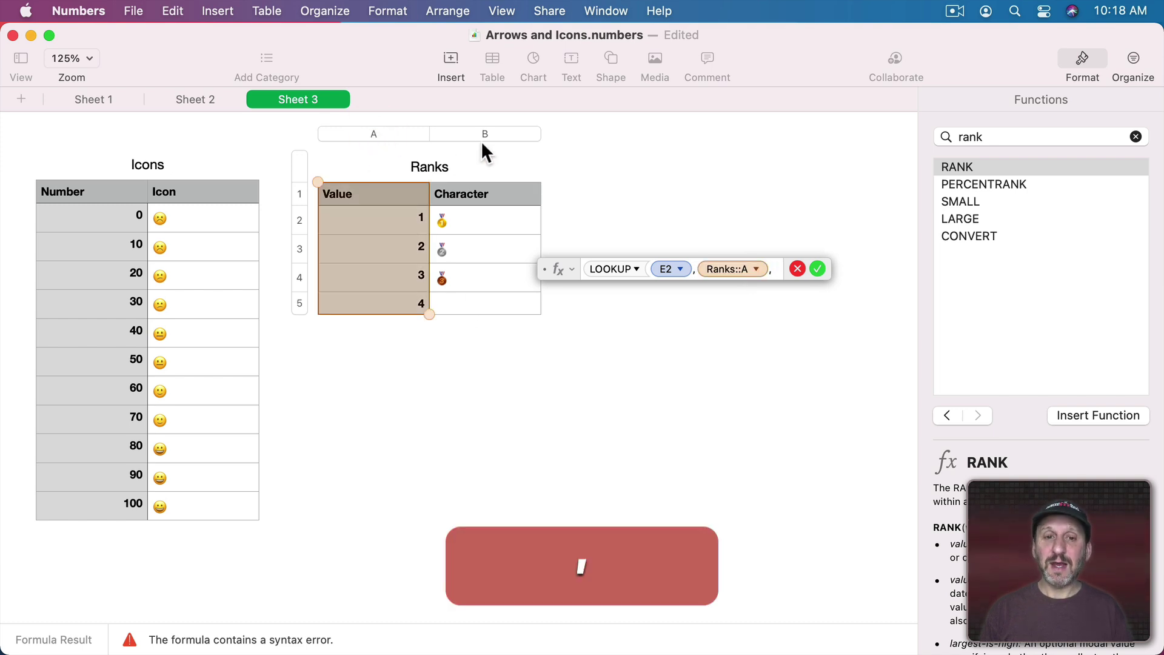
left_click(477, 135)
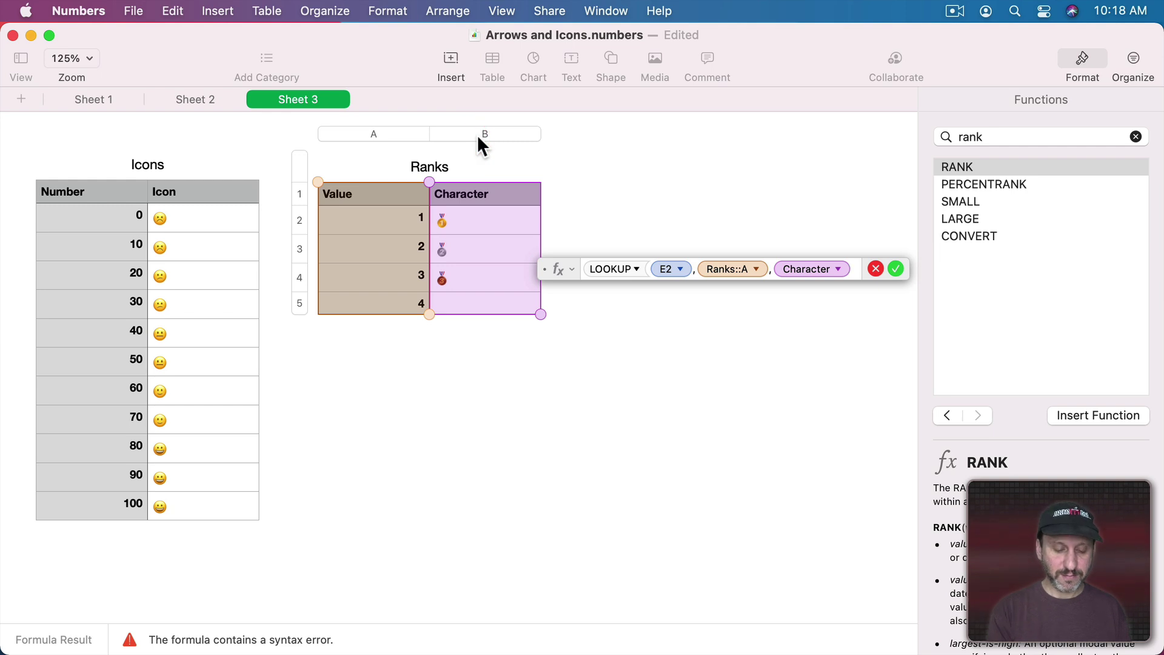
type(")")
key("Return")
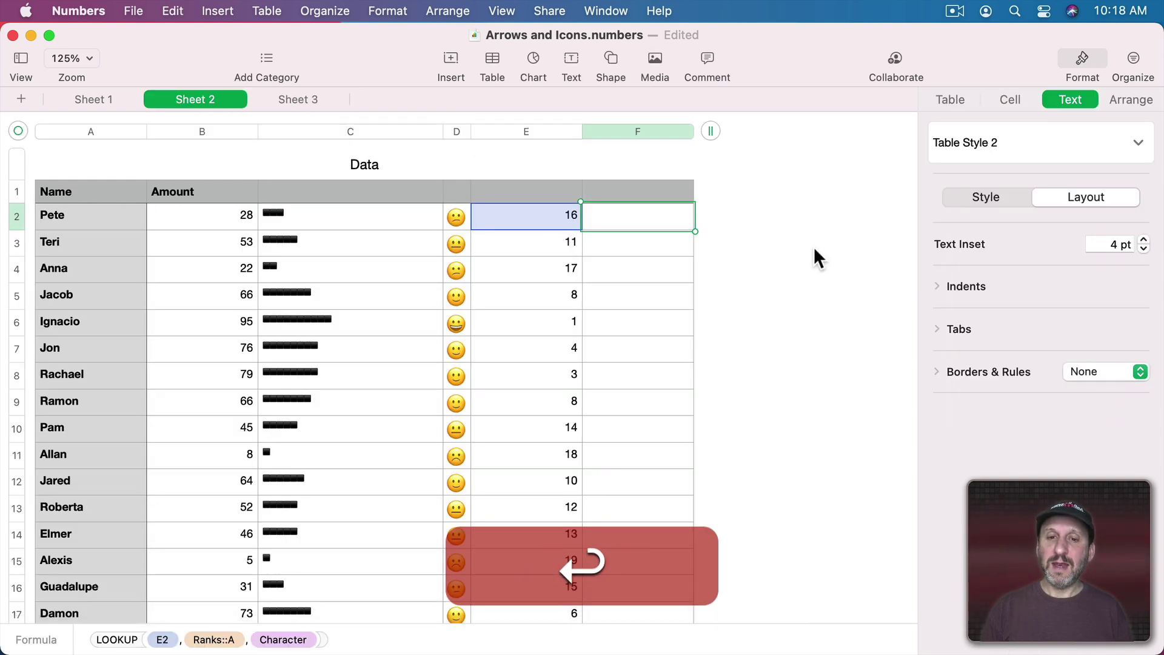
Copy F2's formula down column F and spot-check F6, F8 and F20.
key("super+c")
left_click(637, 131)
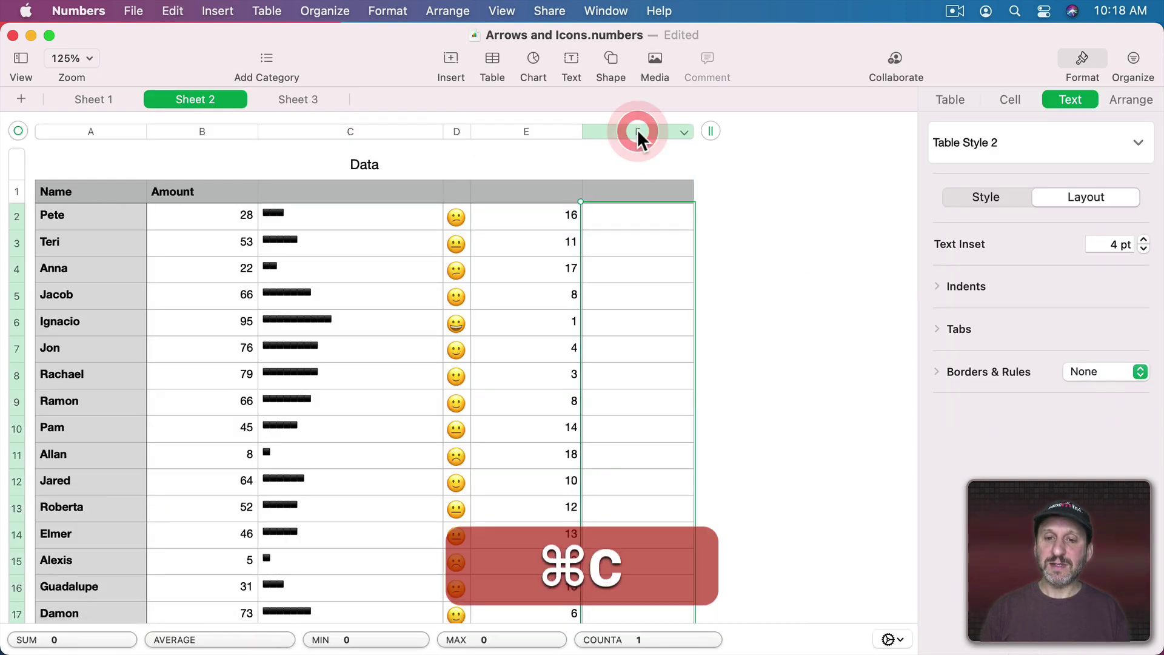
key("super+v")
left_click(619, 328)
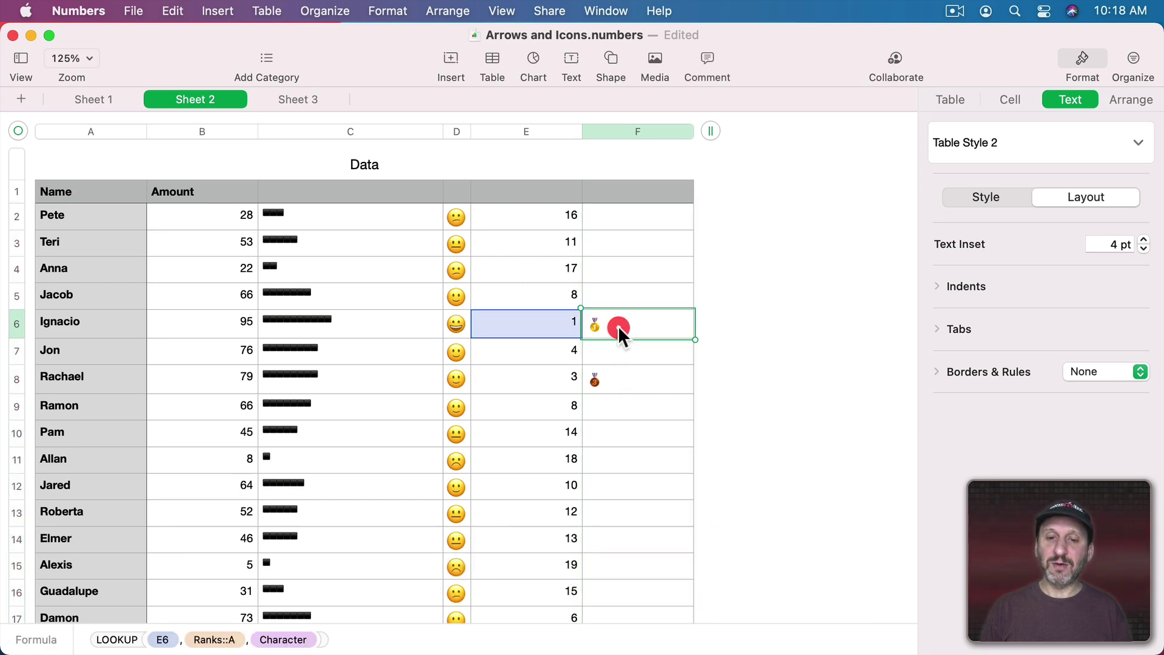
left_click(620, 373)
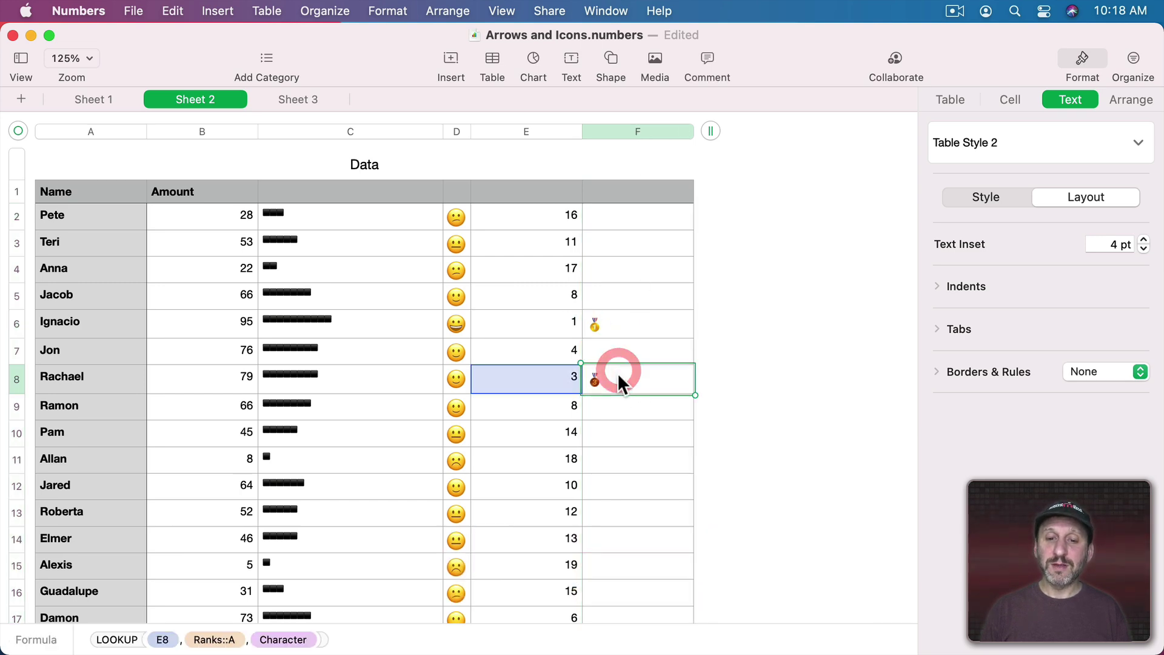
scroll(616, 432, "down", 6)
left_click(636, 505)
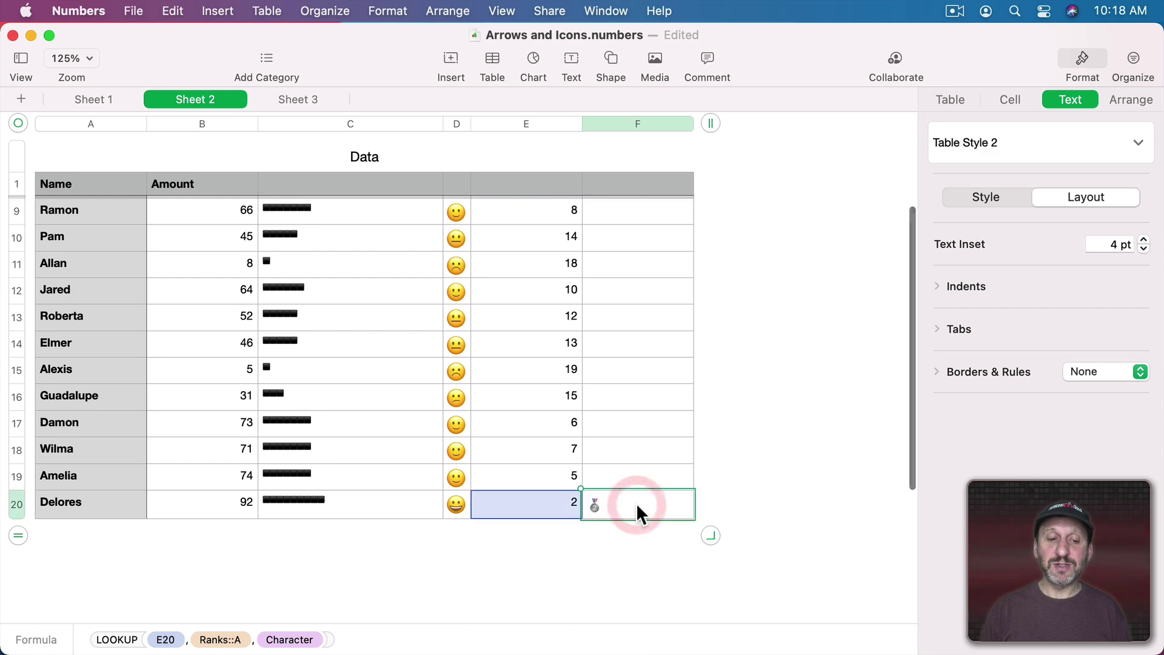
scroll(637, 505, "up", 6)
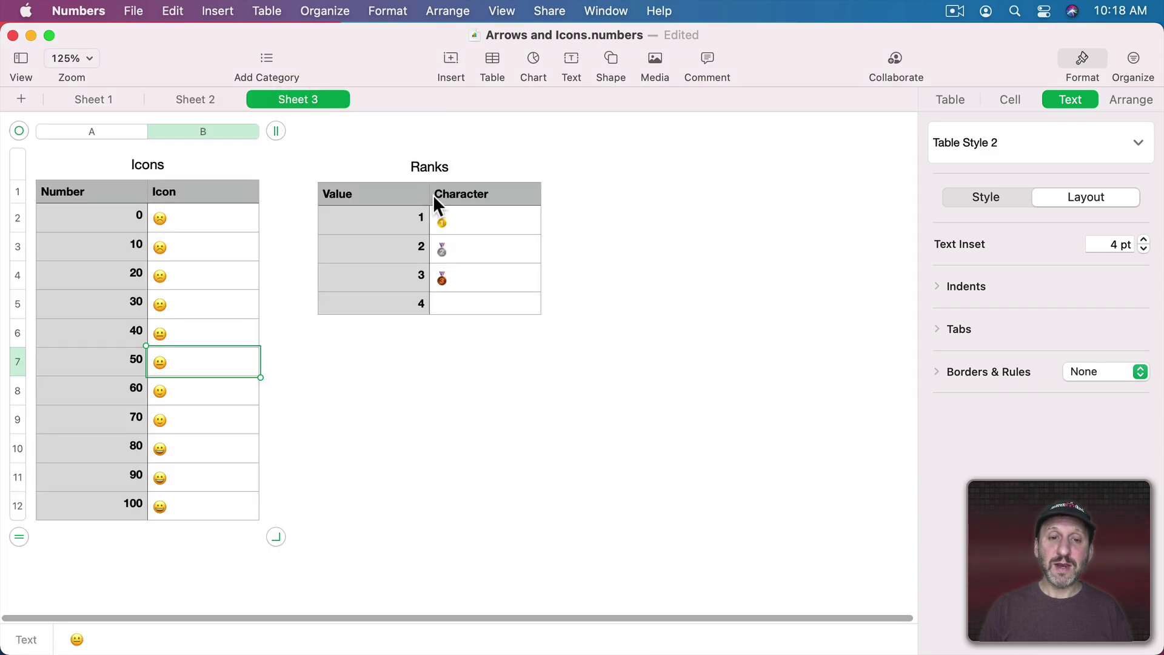
Re-enter the gold medal emoji for value 1 and give value 4 a blank space character.
left_click(457, 217)
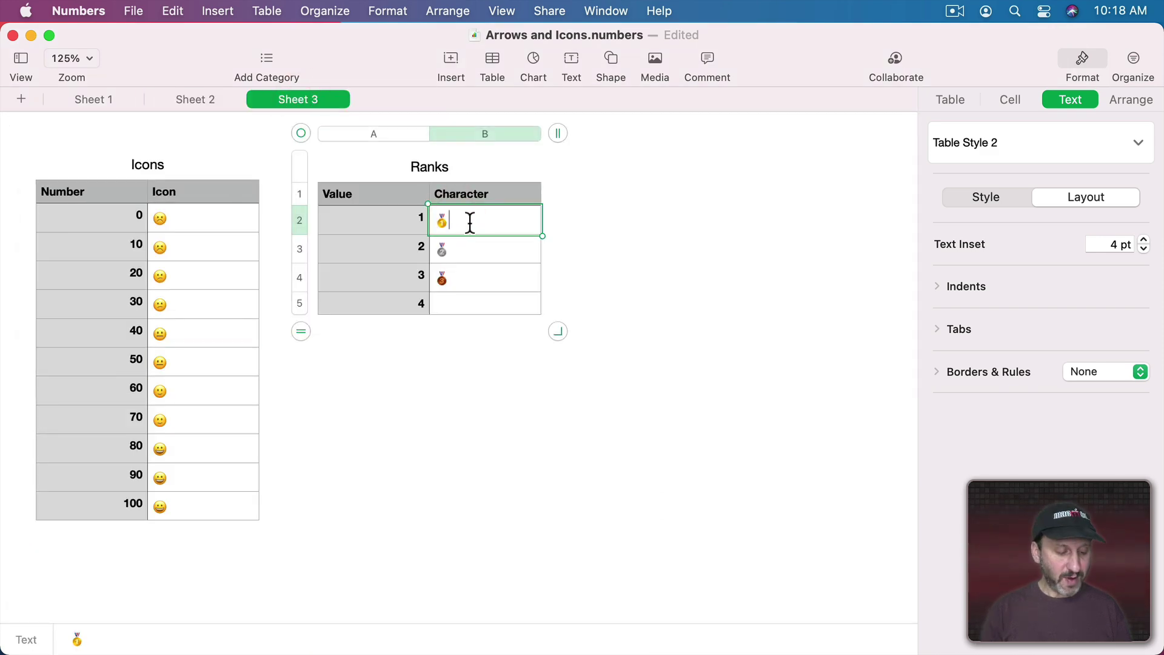
key("ctrl+super+space")
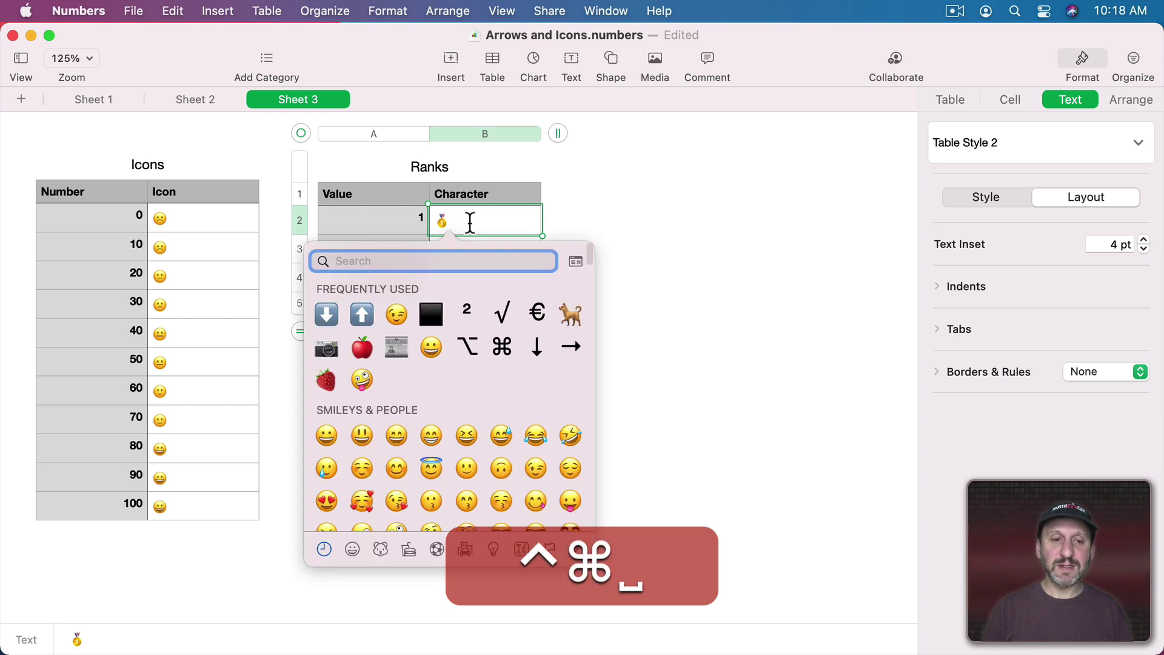
type("1")
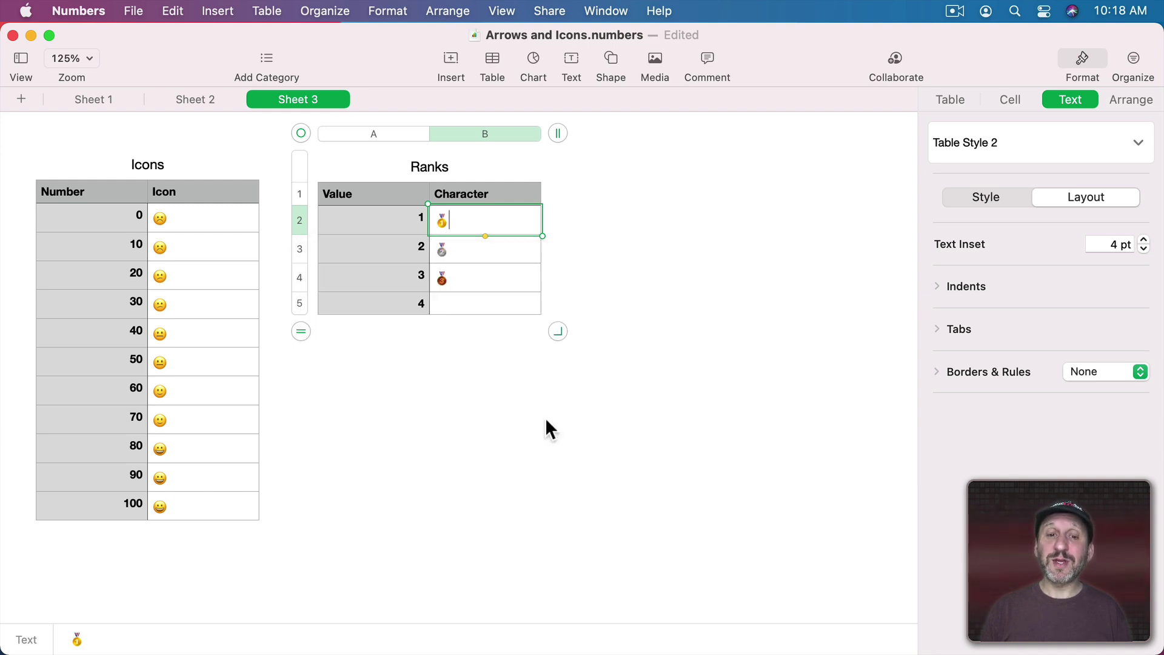
left_click(452, 301)
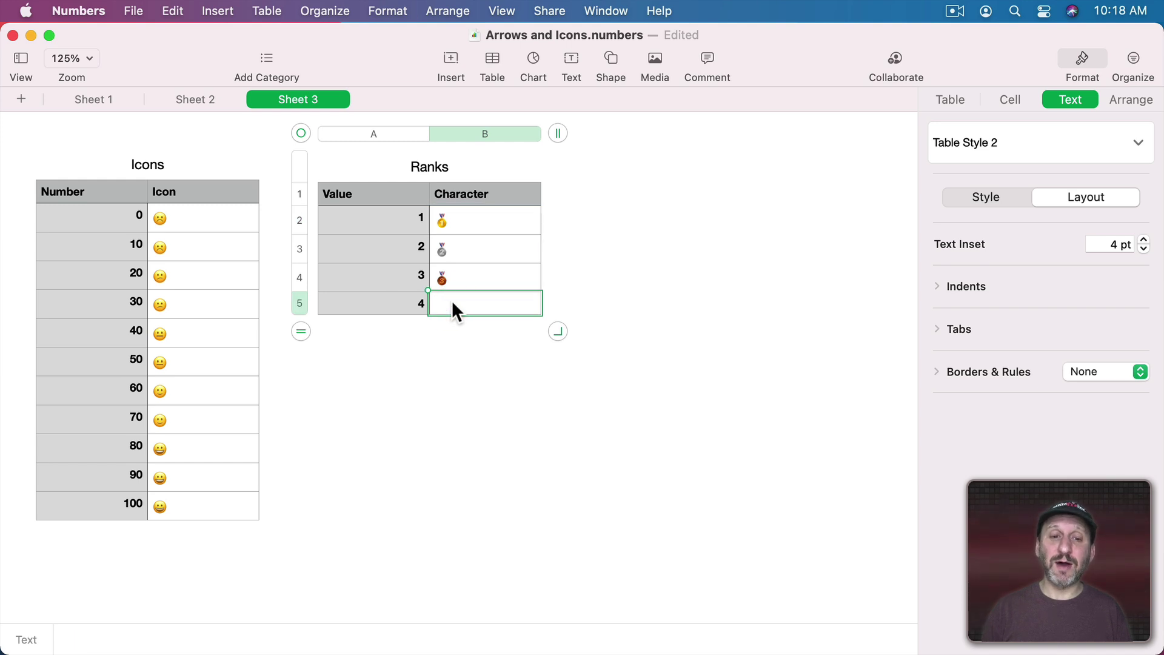
left_click(453, 301)
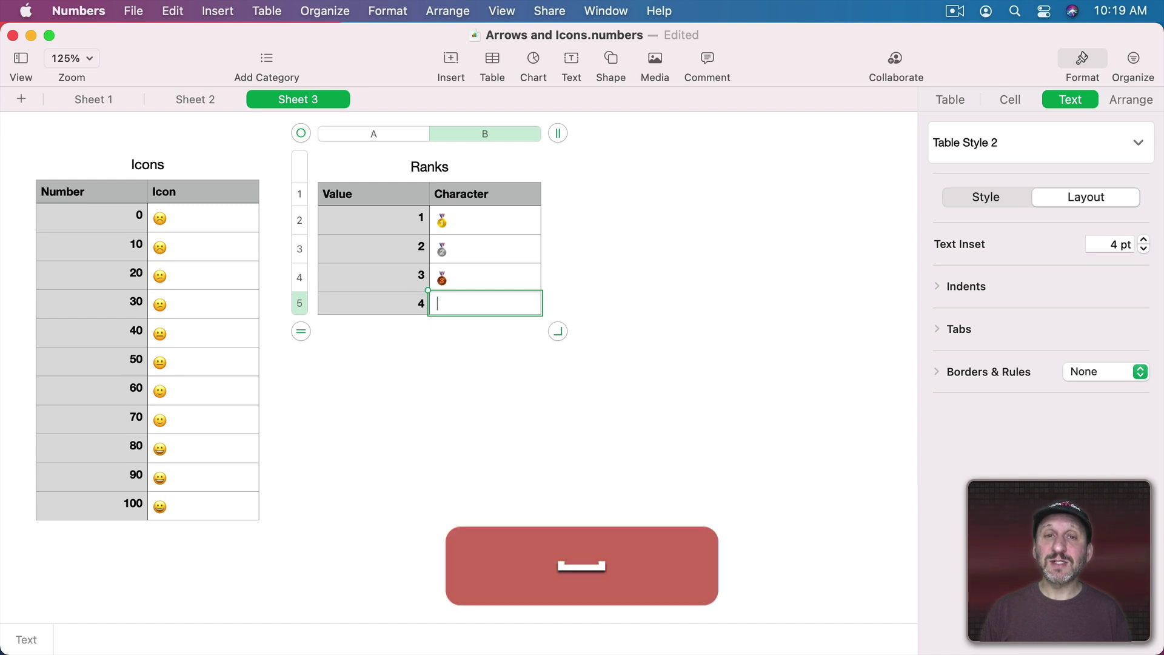
key("Return")
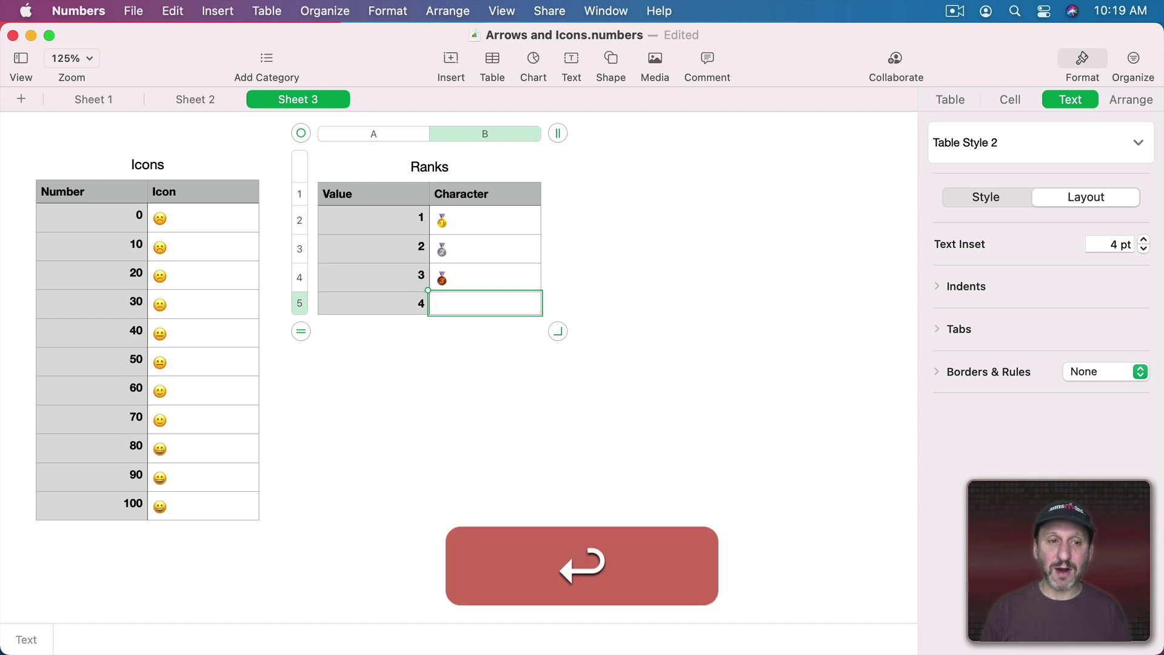
Increase the font size of the medals in column F on Sheet 2.
left_click(203, 100)
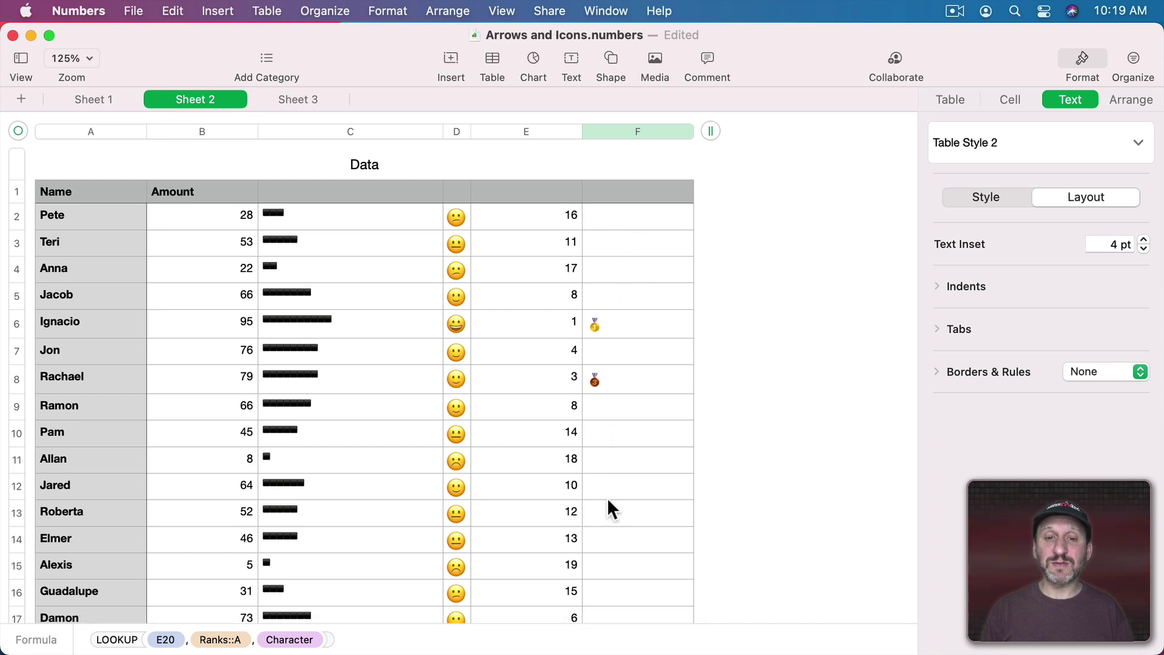
left_click(621, 131)
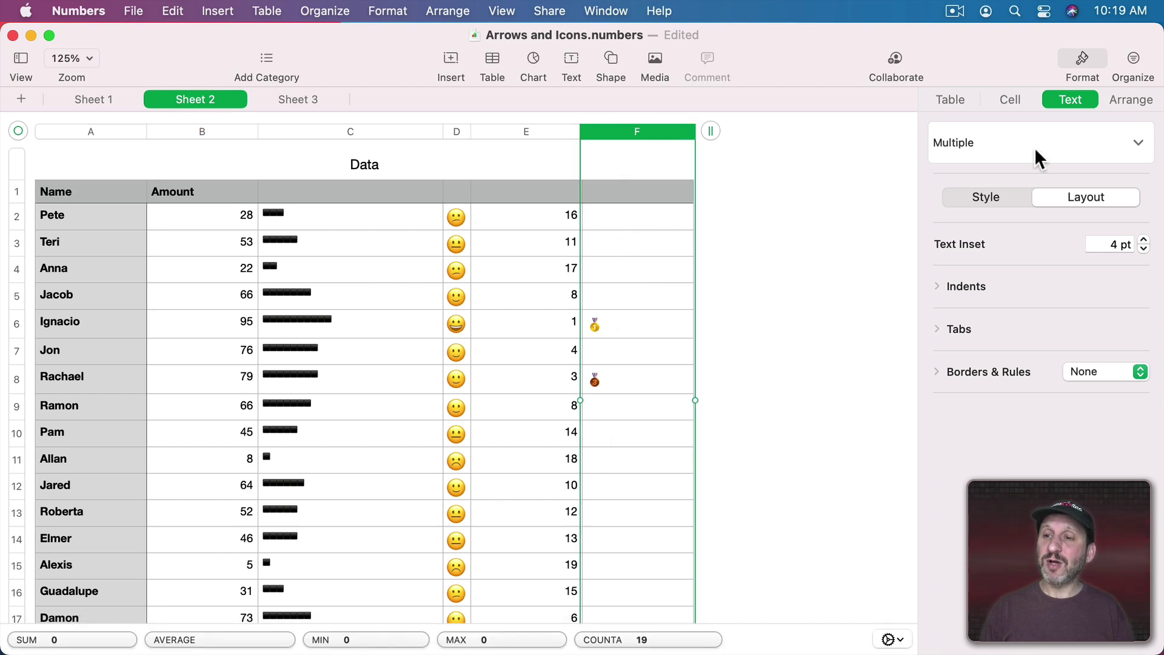
left_click(999, 198)
left_click(1143, 296)
left_click(1143, 296)
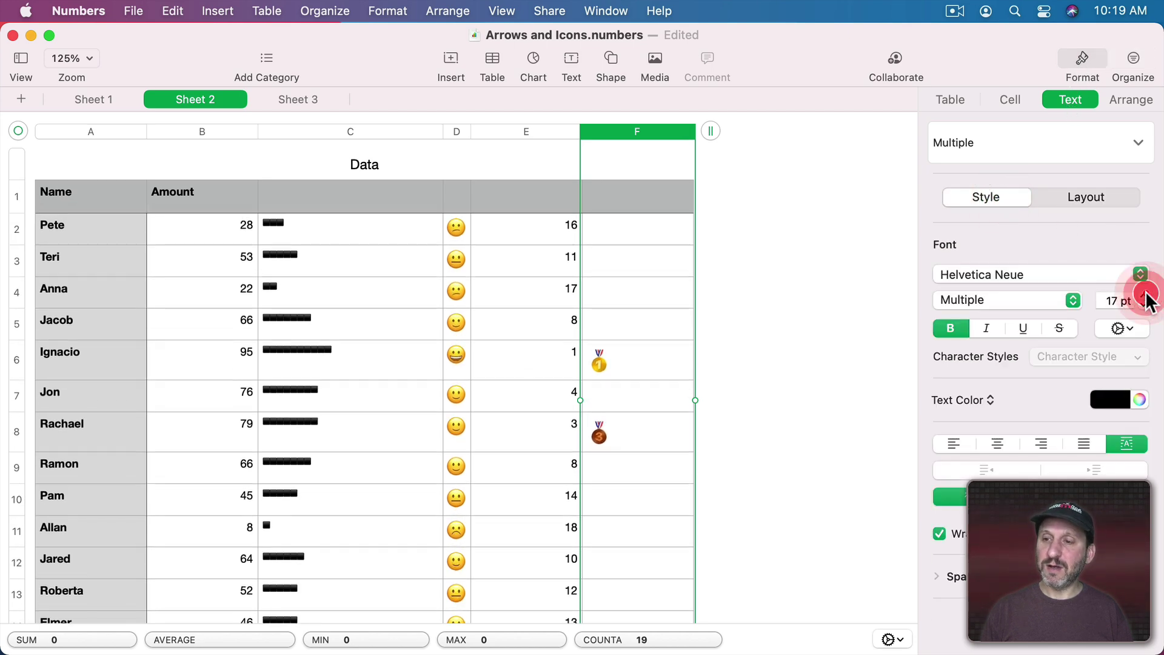
Set column F's text inset to 0 pt, then review the medals and the Ranks table.
left_click(1084, 200)
left_click(1143, 248)
left_click(1143, 248)
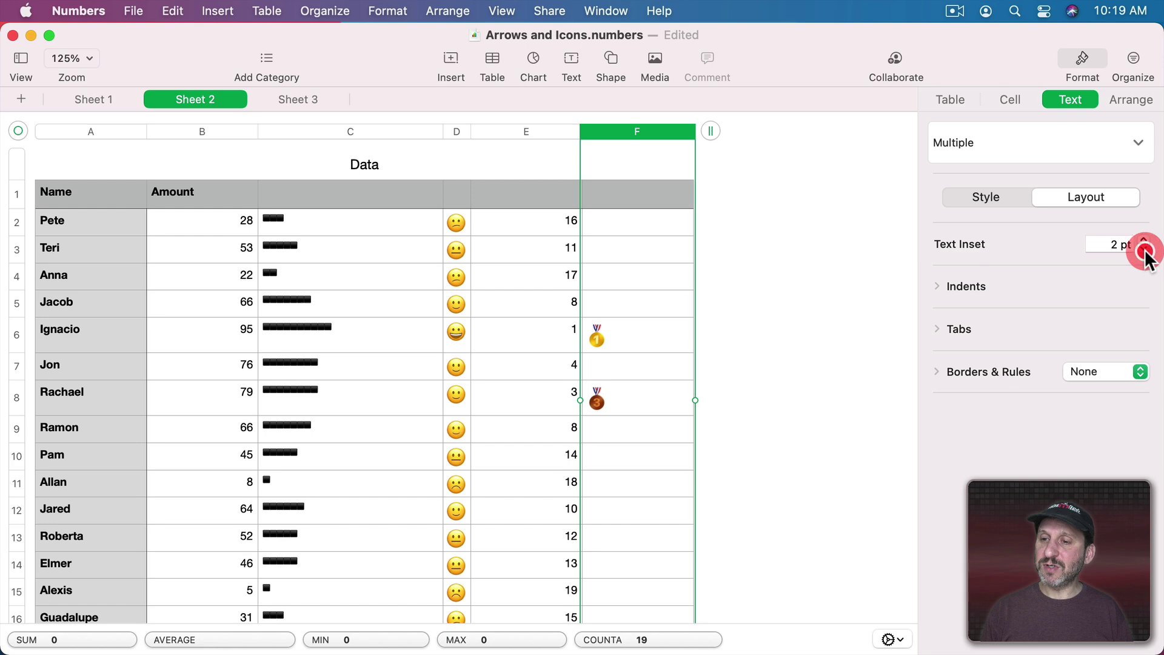
left_click(1144, 248)
left_click(1144, 249)
left_click(612, 328)
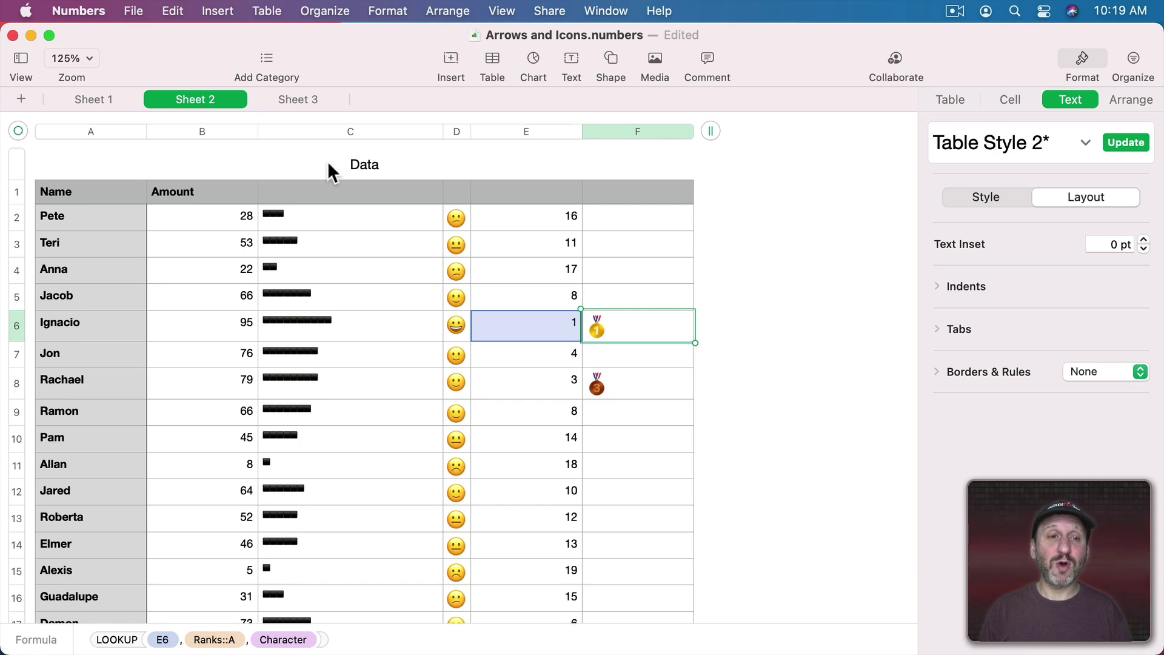
left_click(300, 99)
left_click(387, 301)
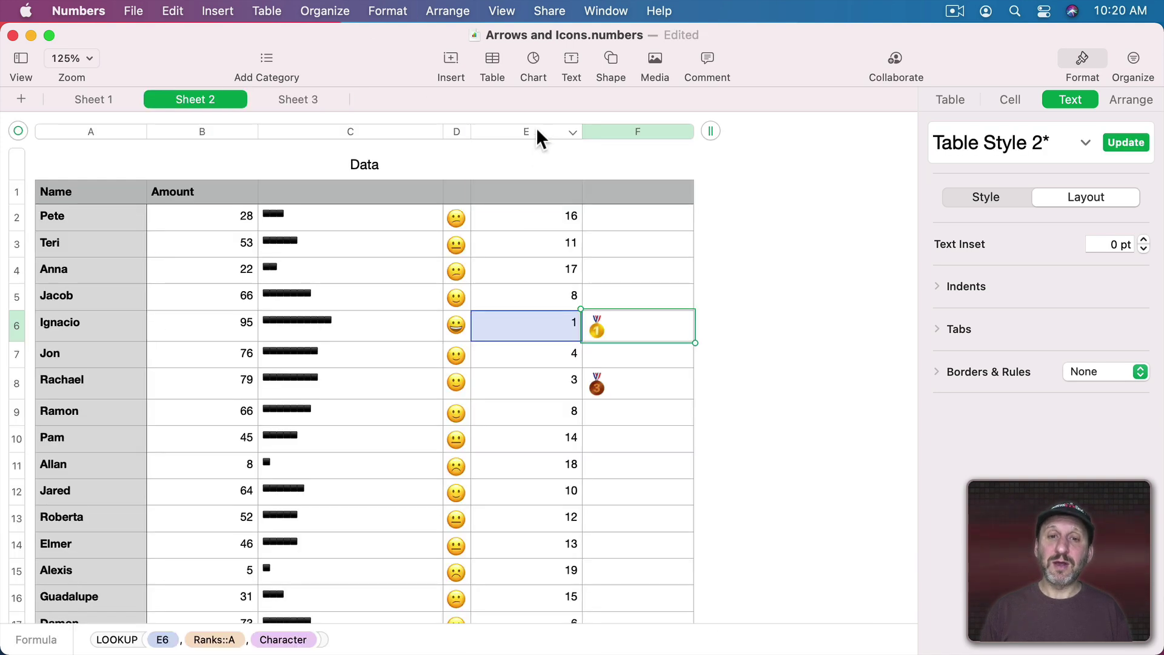
Hide rank column E using its header menu's Hide Column option.
left_click(538, 130)
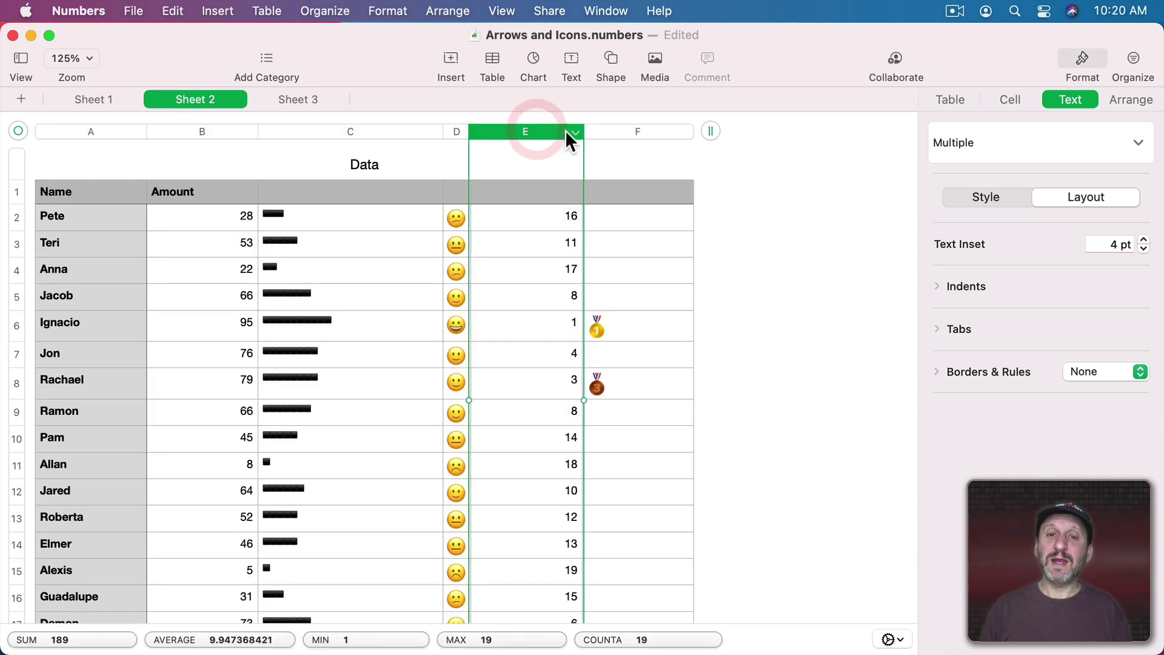
left_click(574, 133)
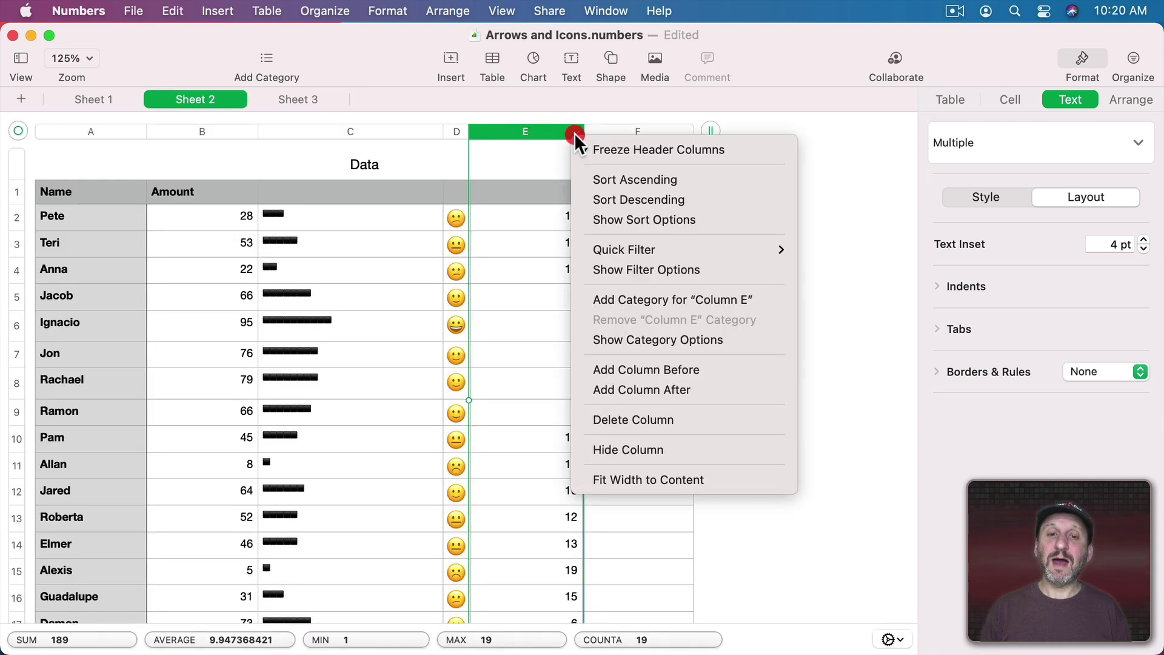
left_click(622, 449)
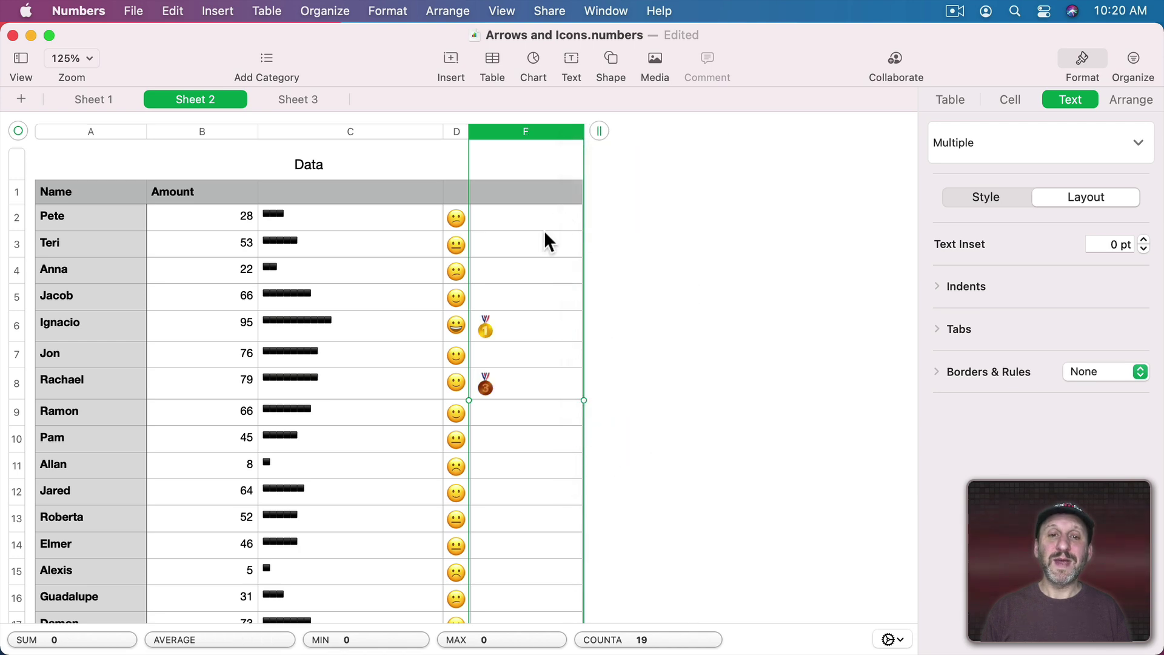